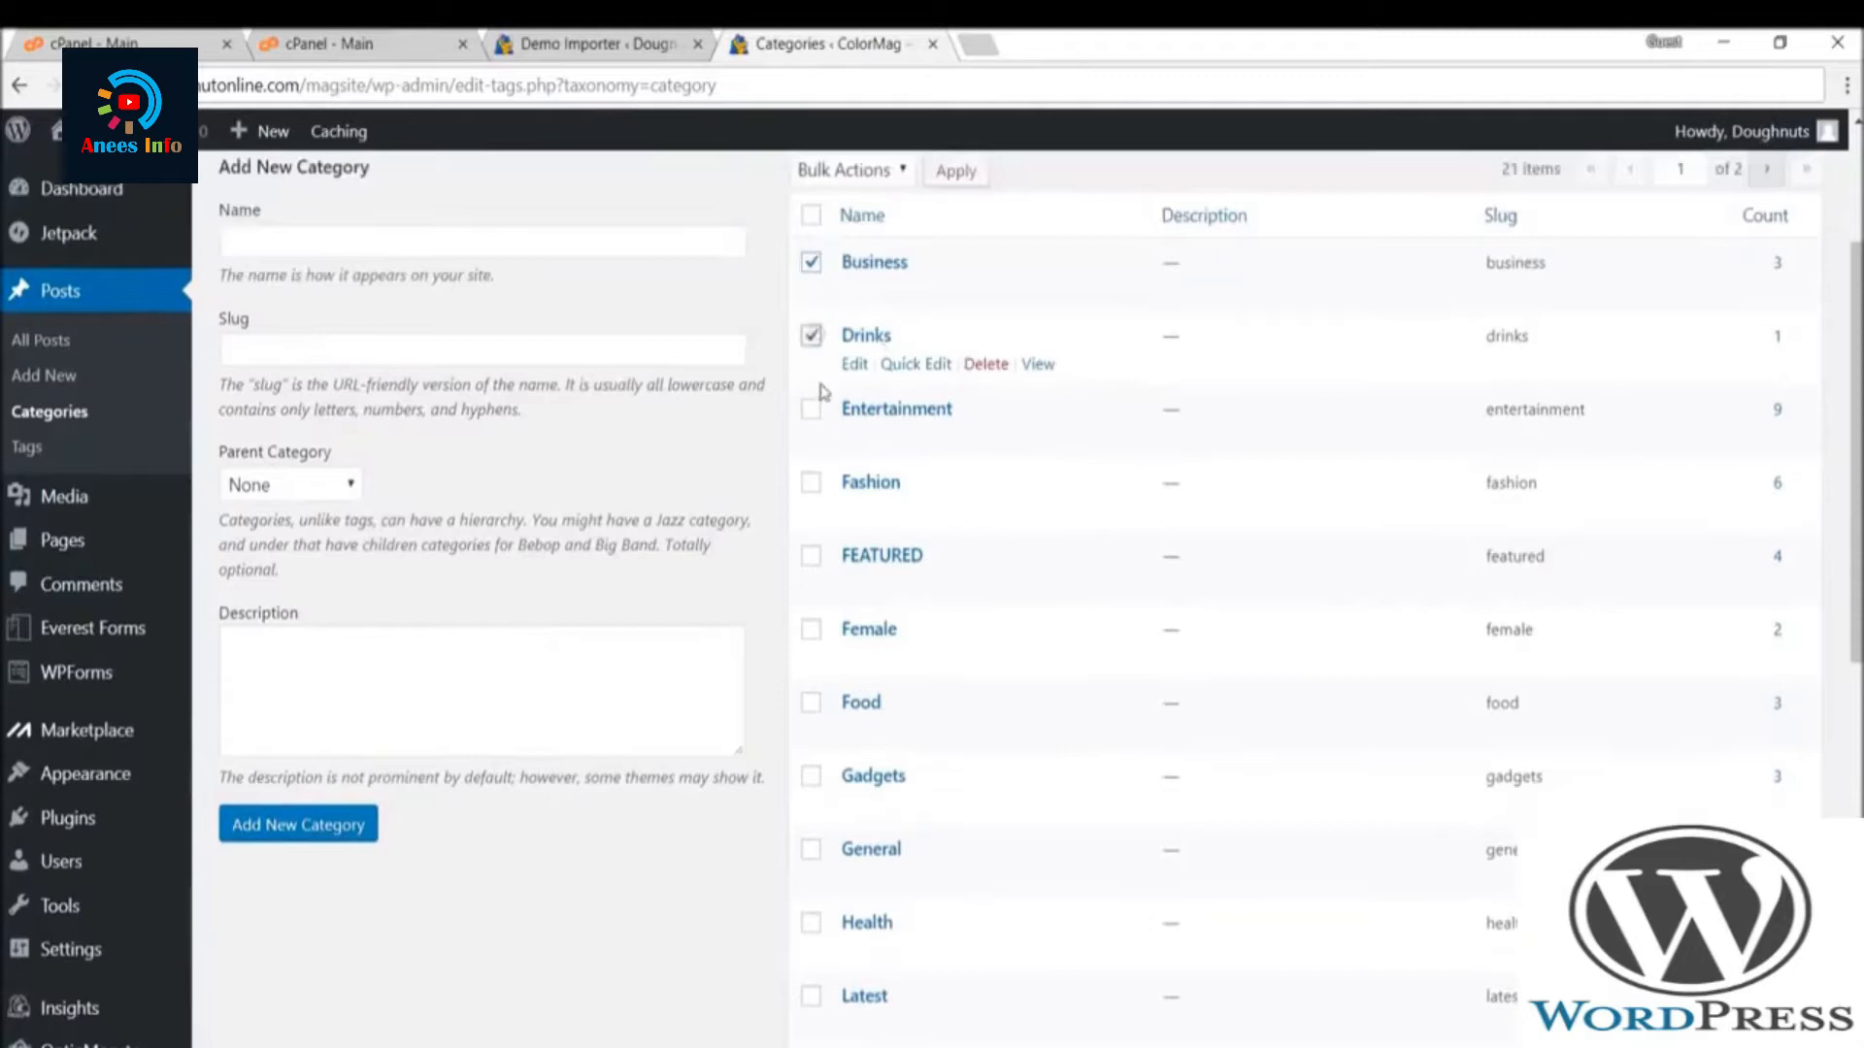
- Add Entertainment, Fashion, Female, Food, Gadgets and Health to the selected categories, leaving FEATURED and General unselected
click(813, 408)
click(812, 483)
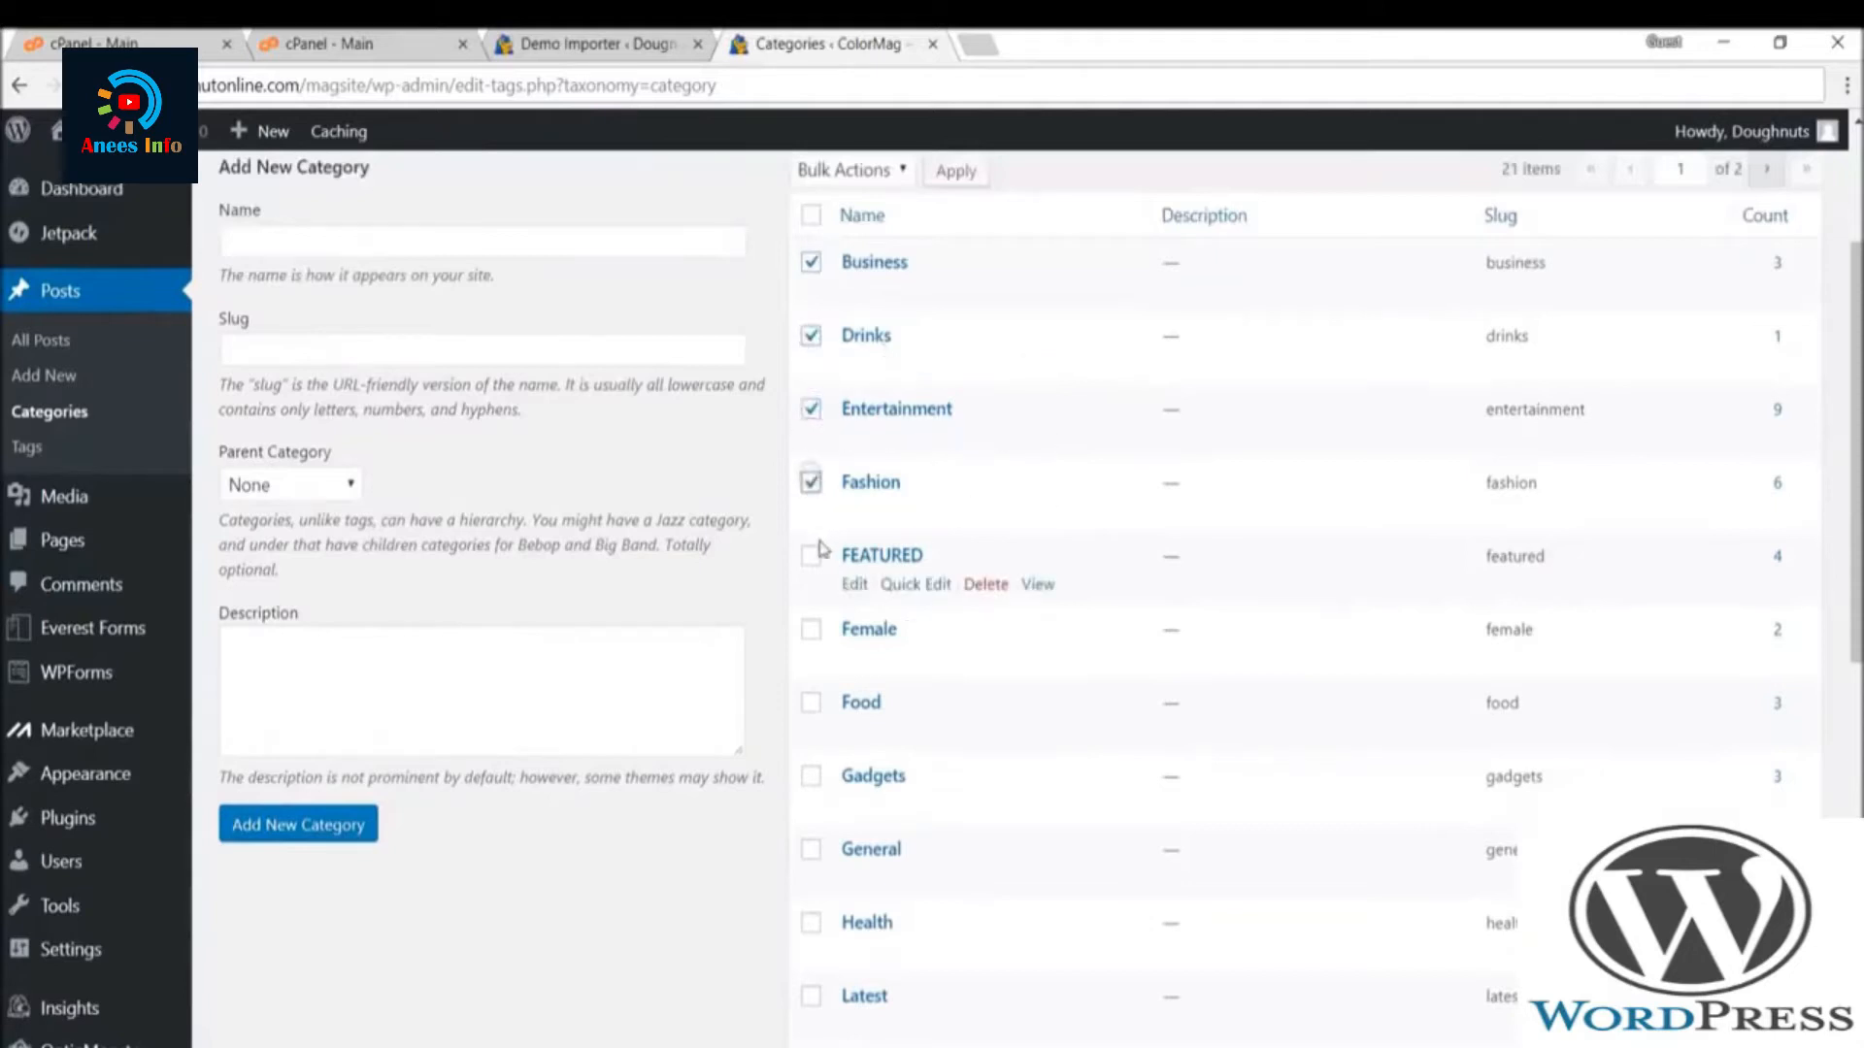
scroll(799, 512, down, 1)
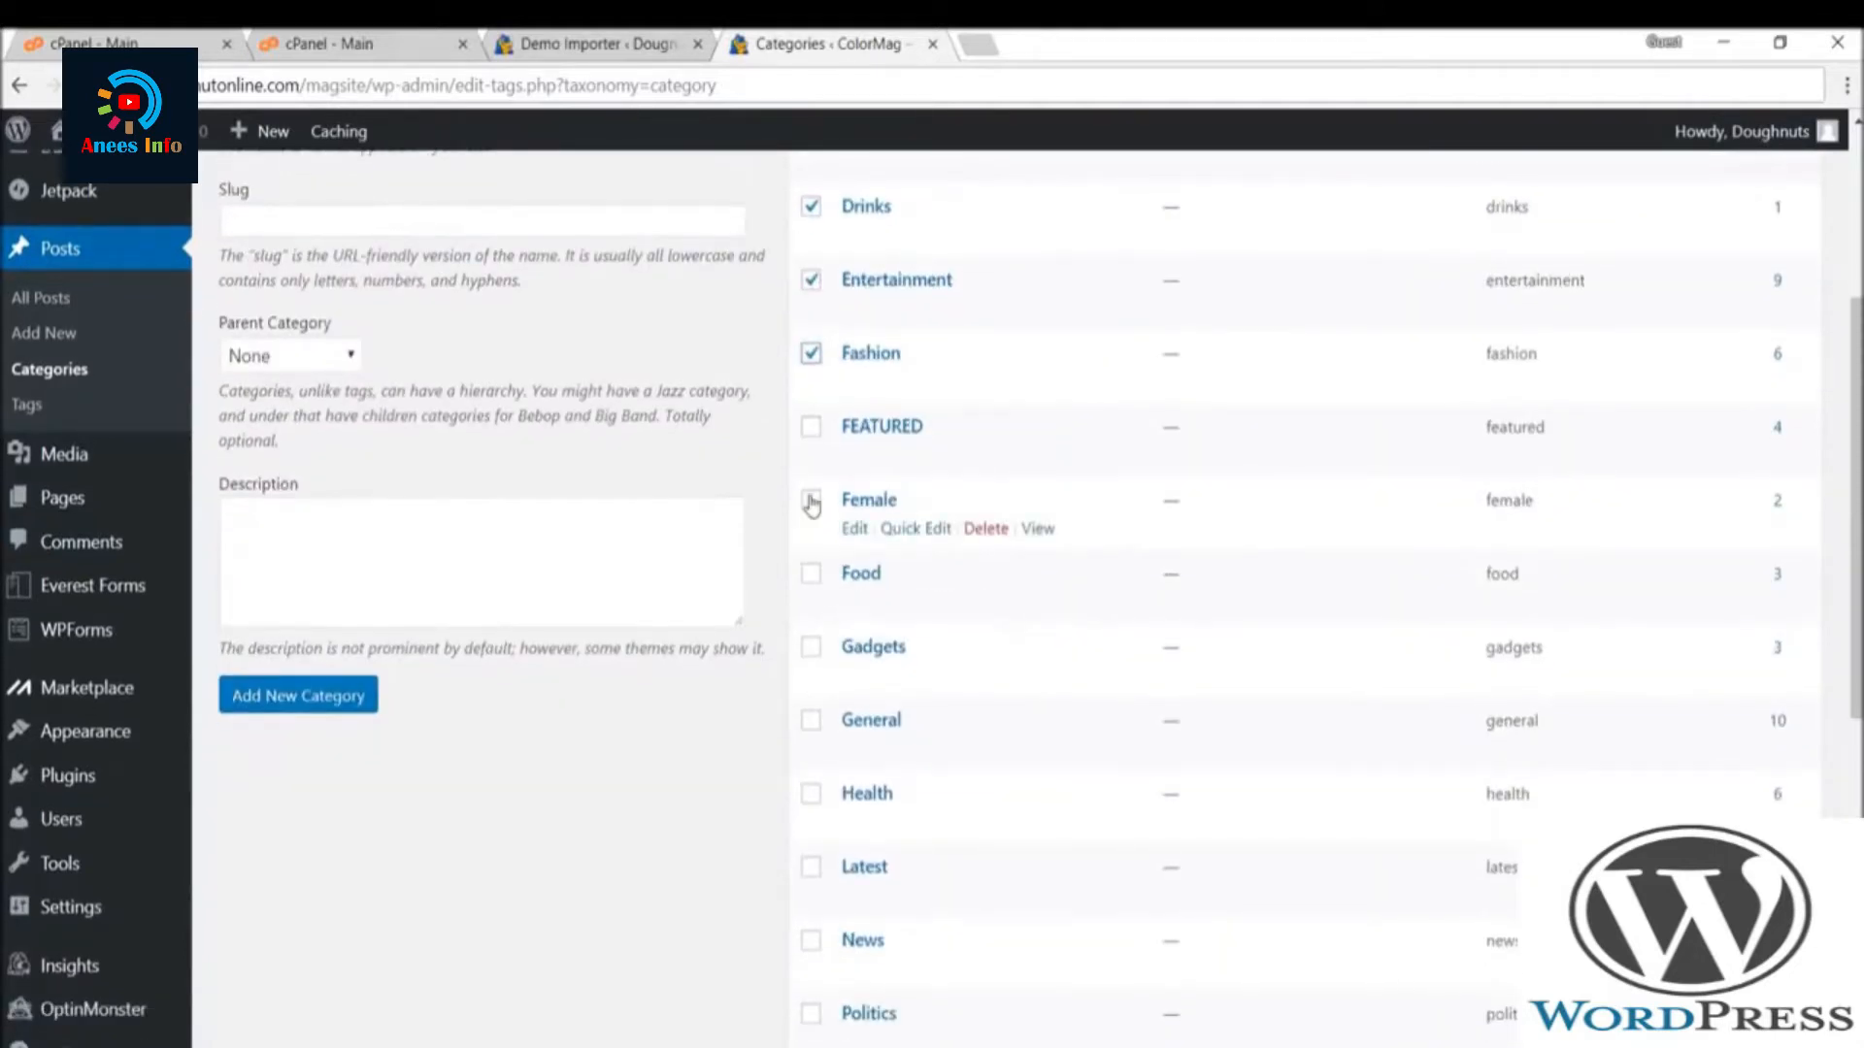
click(817, 507)
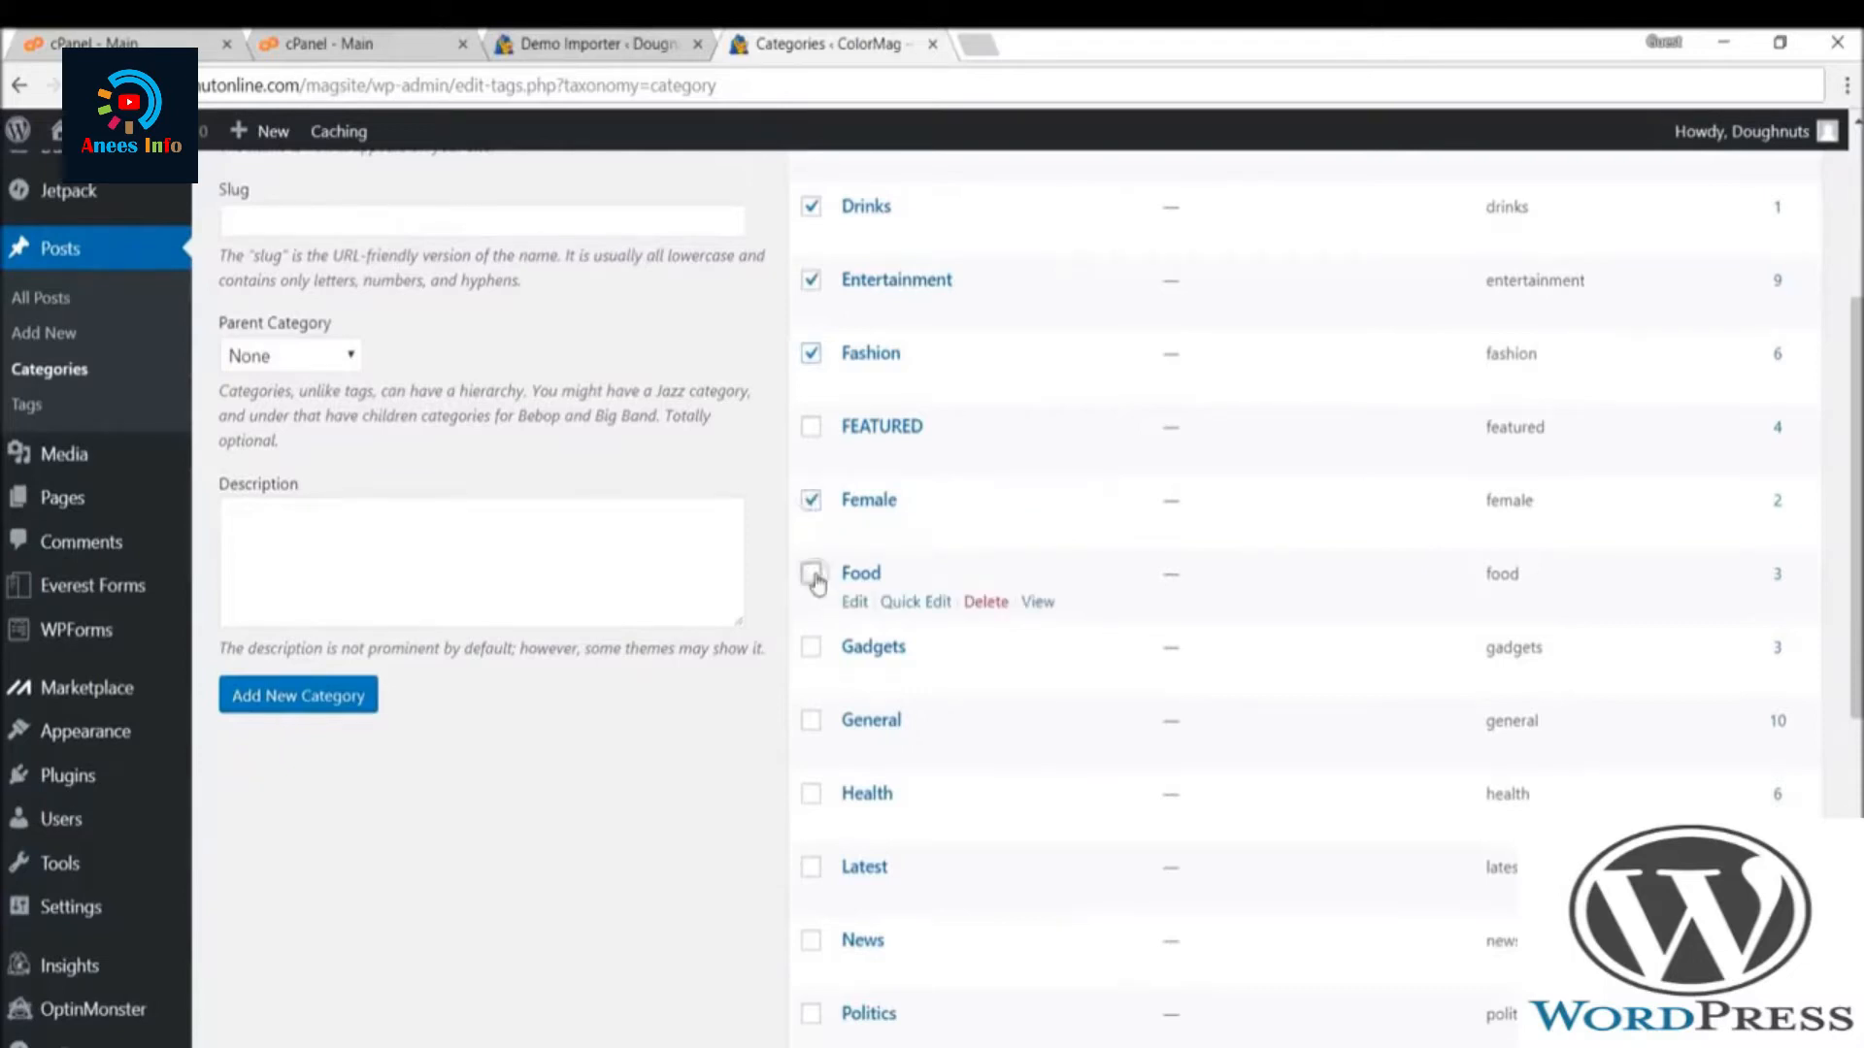
scroll(879, 563, down, 1)
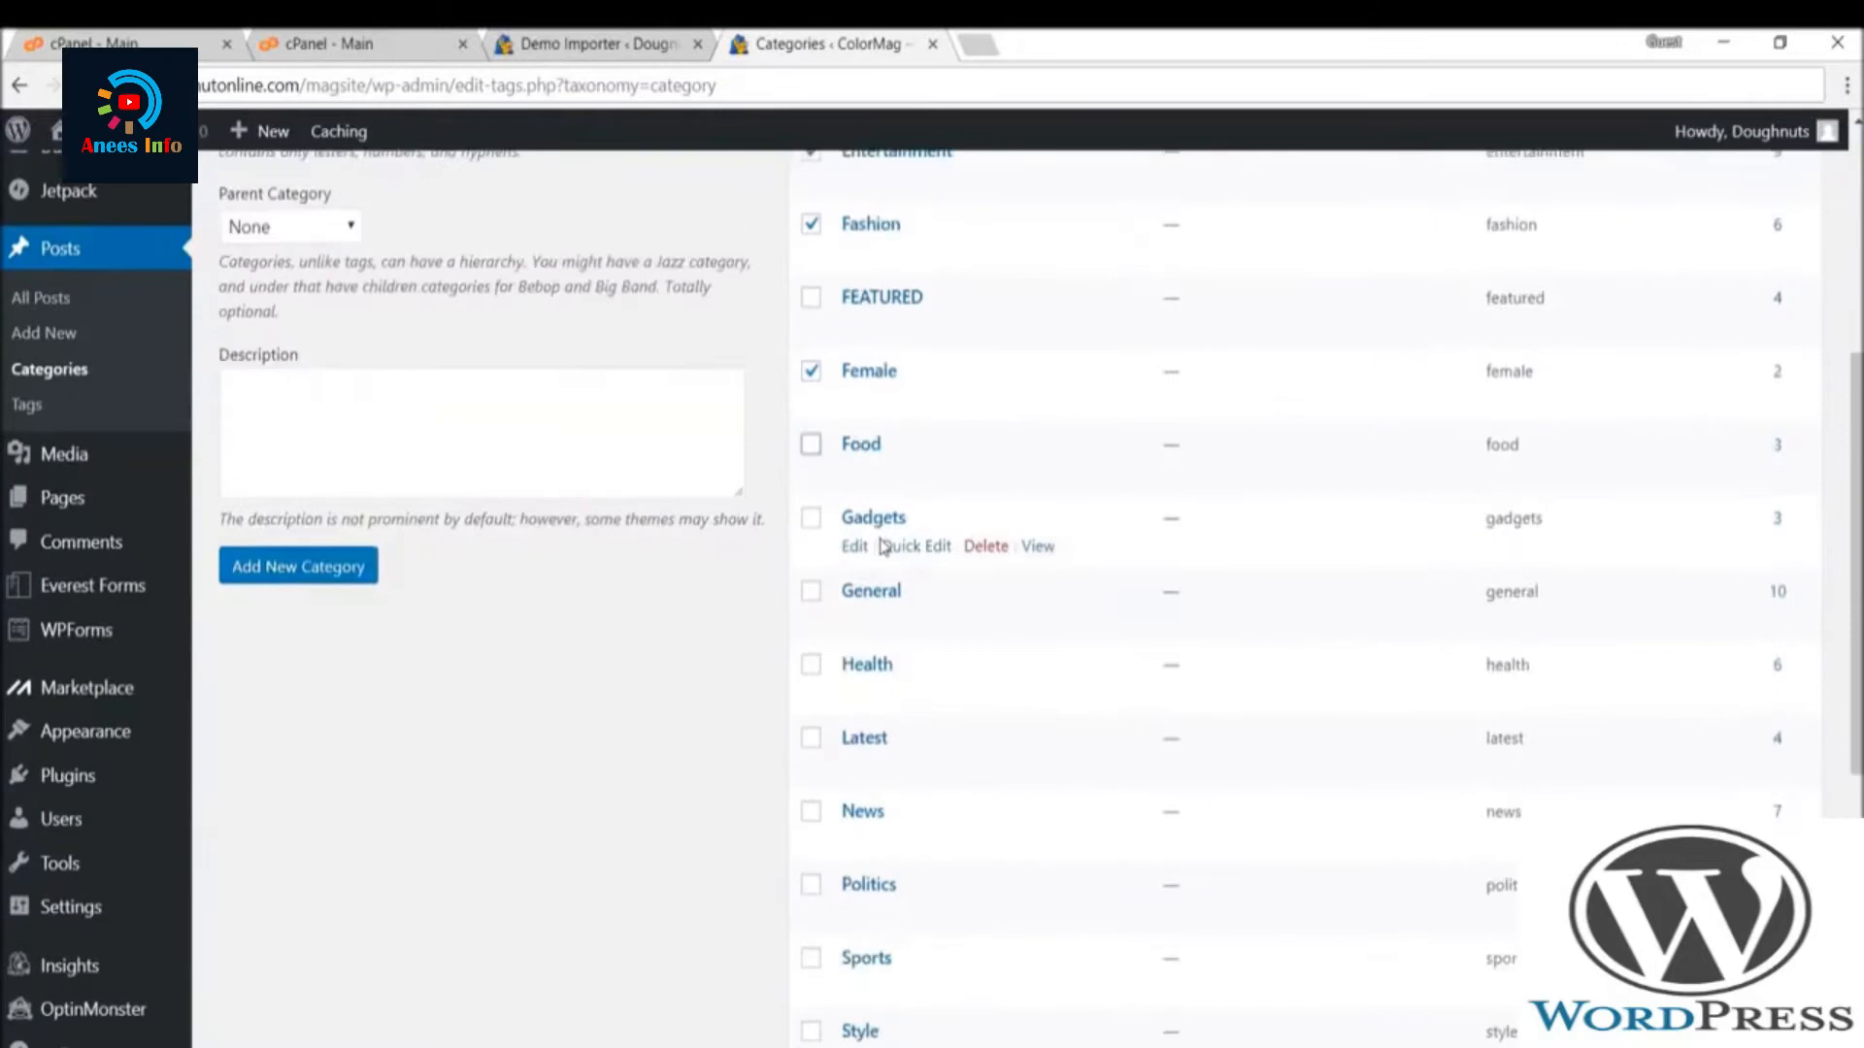
click(812, 444)
click(811, 521)
click(811, 665)
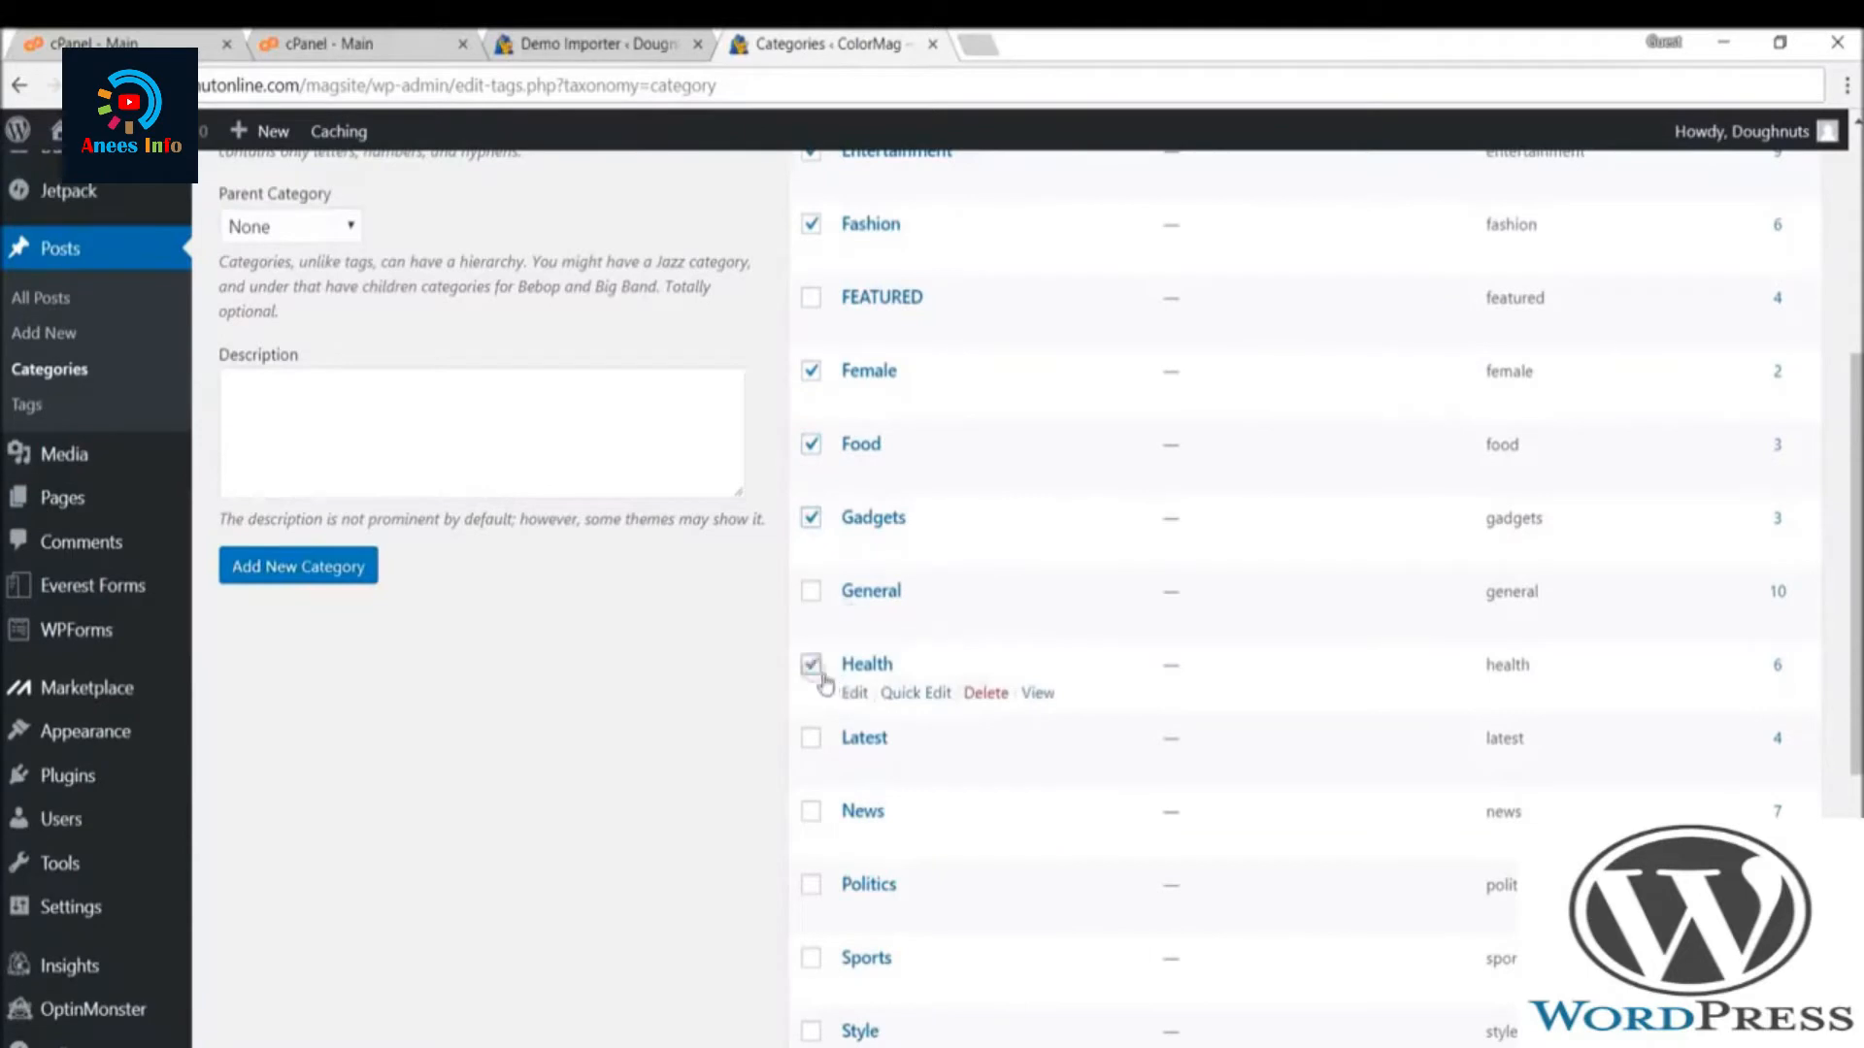
scroll(827, 640, down, 1)
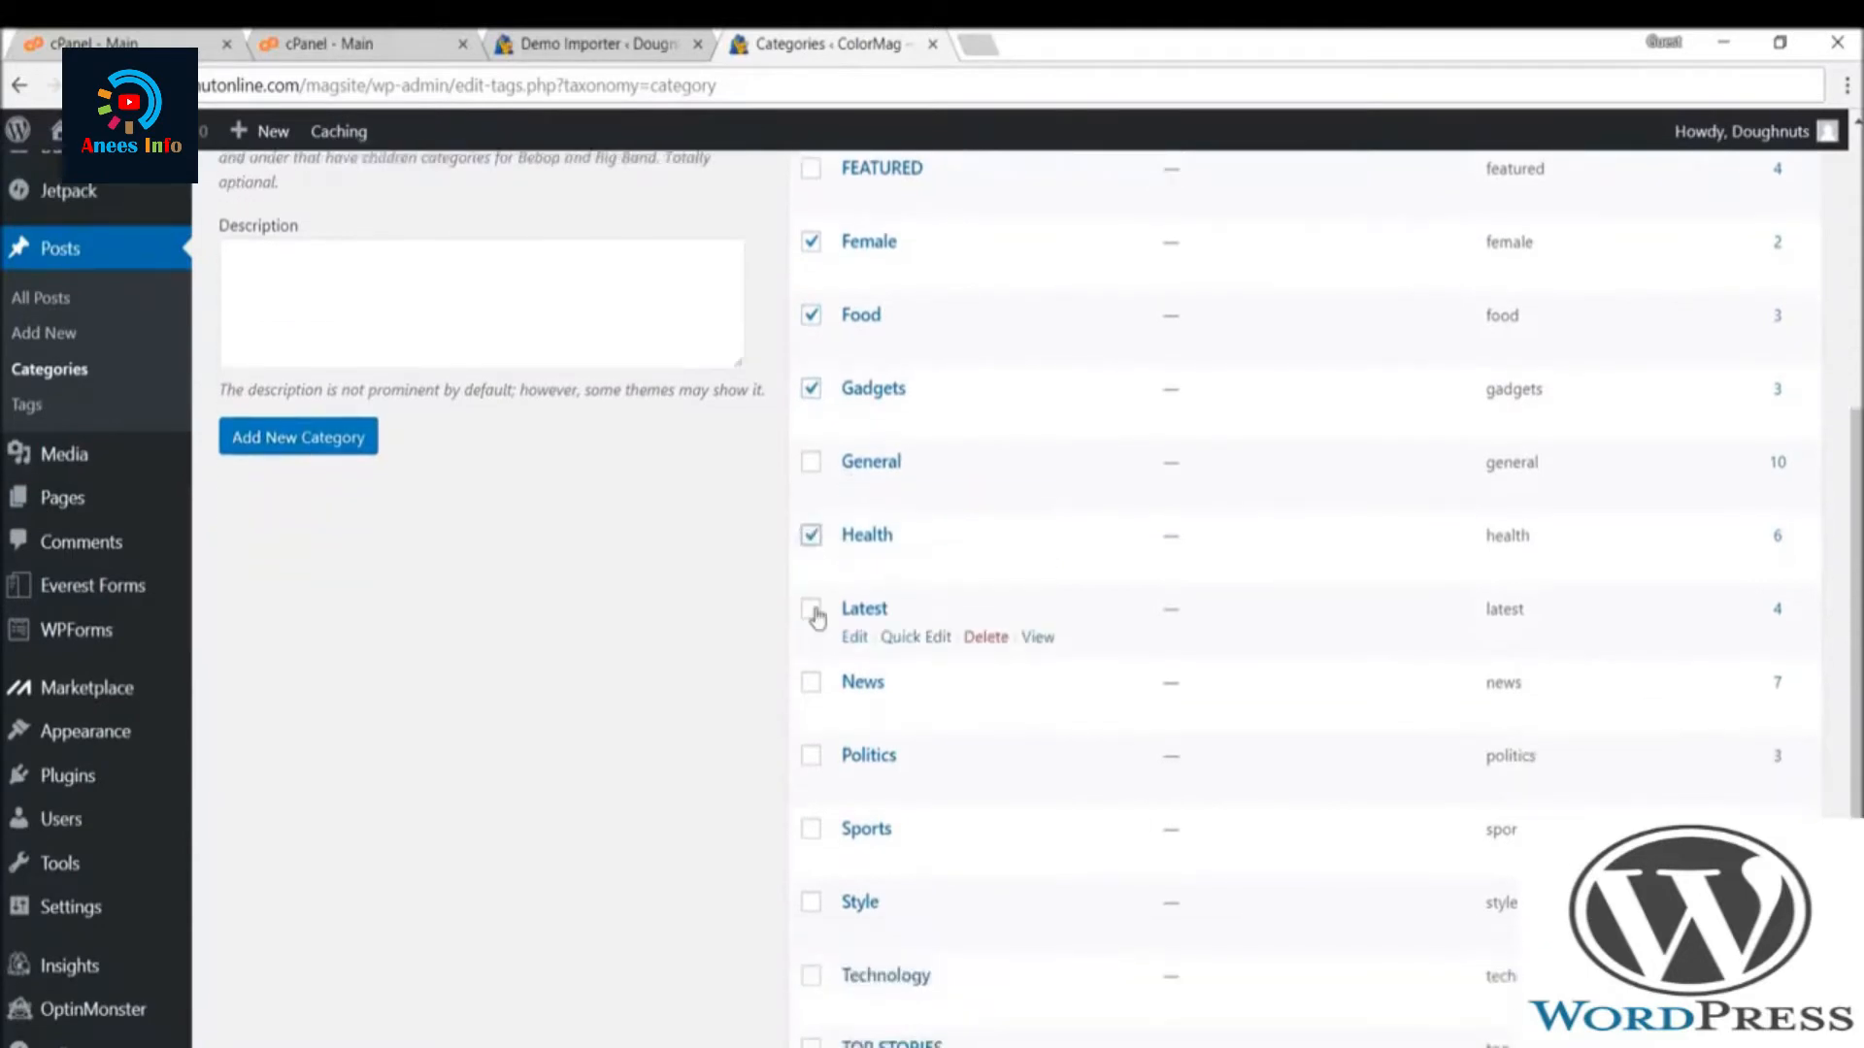
click(810, 388)
scroll(912, 595, down, 3)
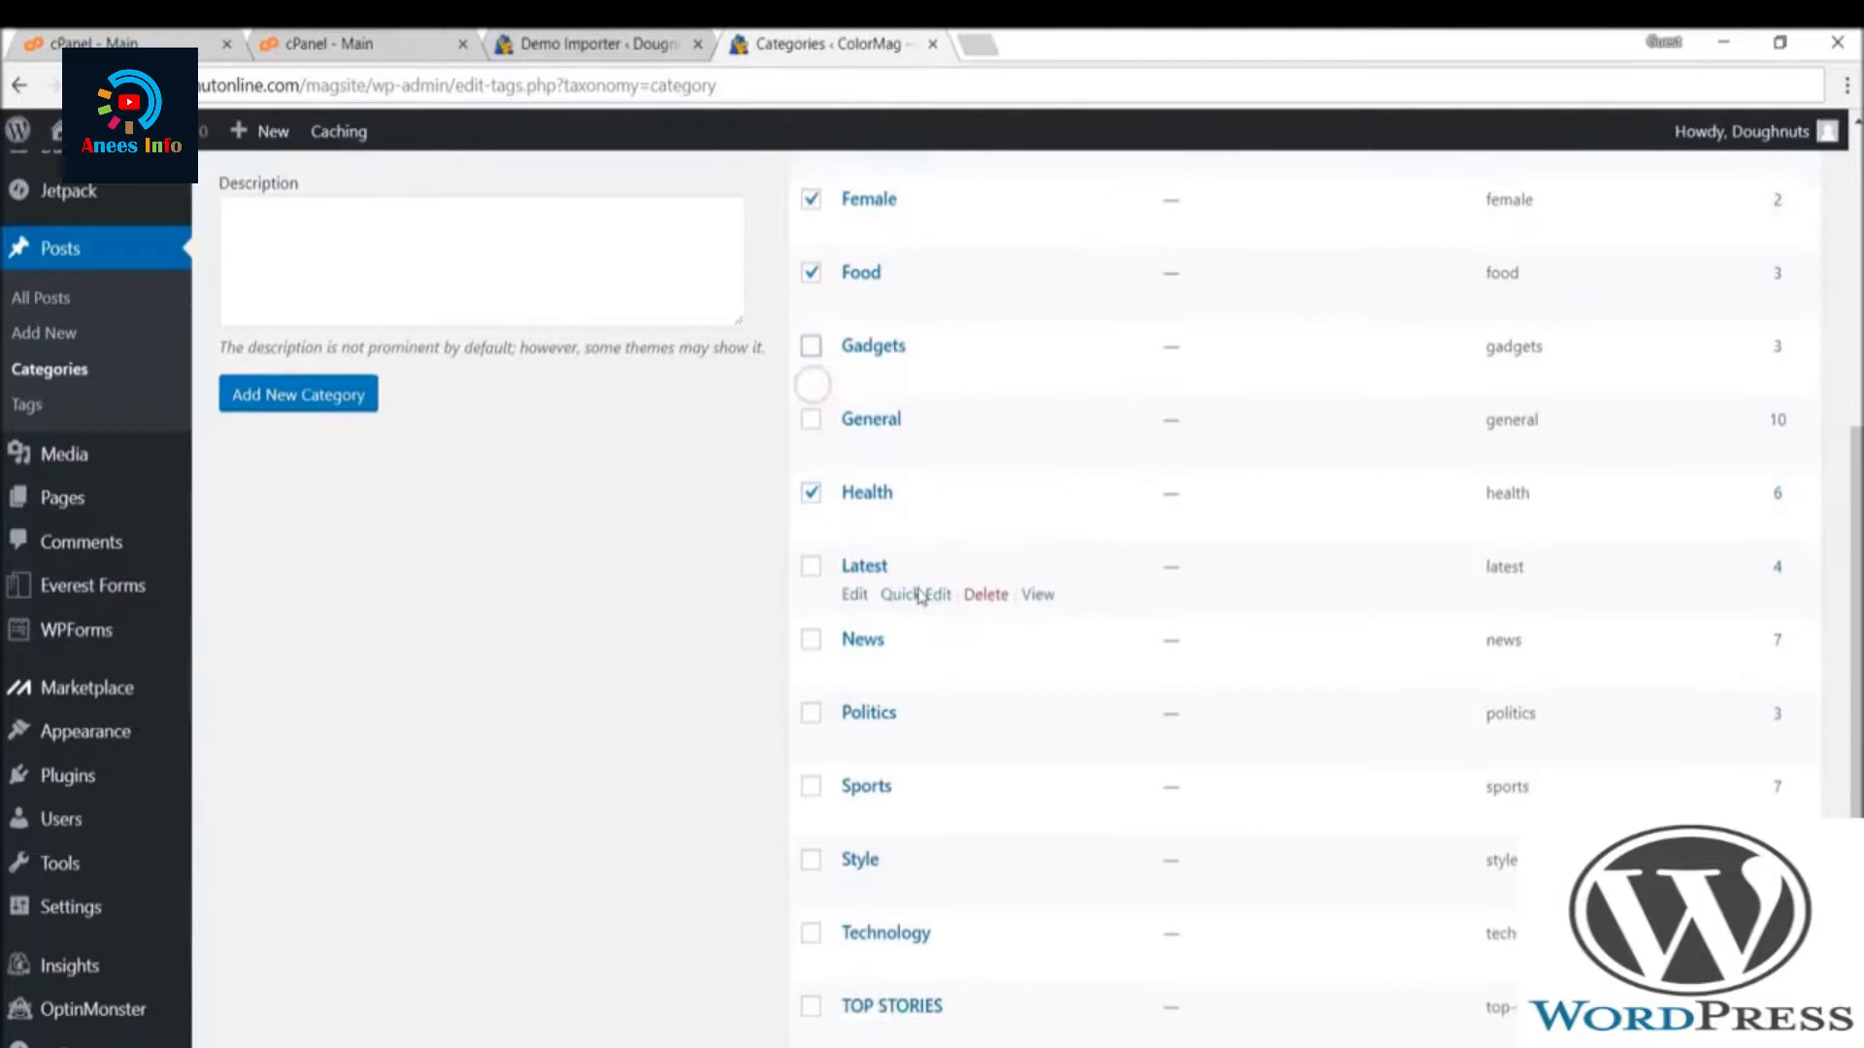
scroll(914, 598, up, 3)
click(811, 388)
scroll(971, 466, down, 1)
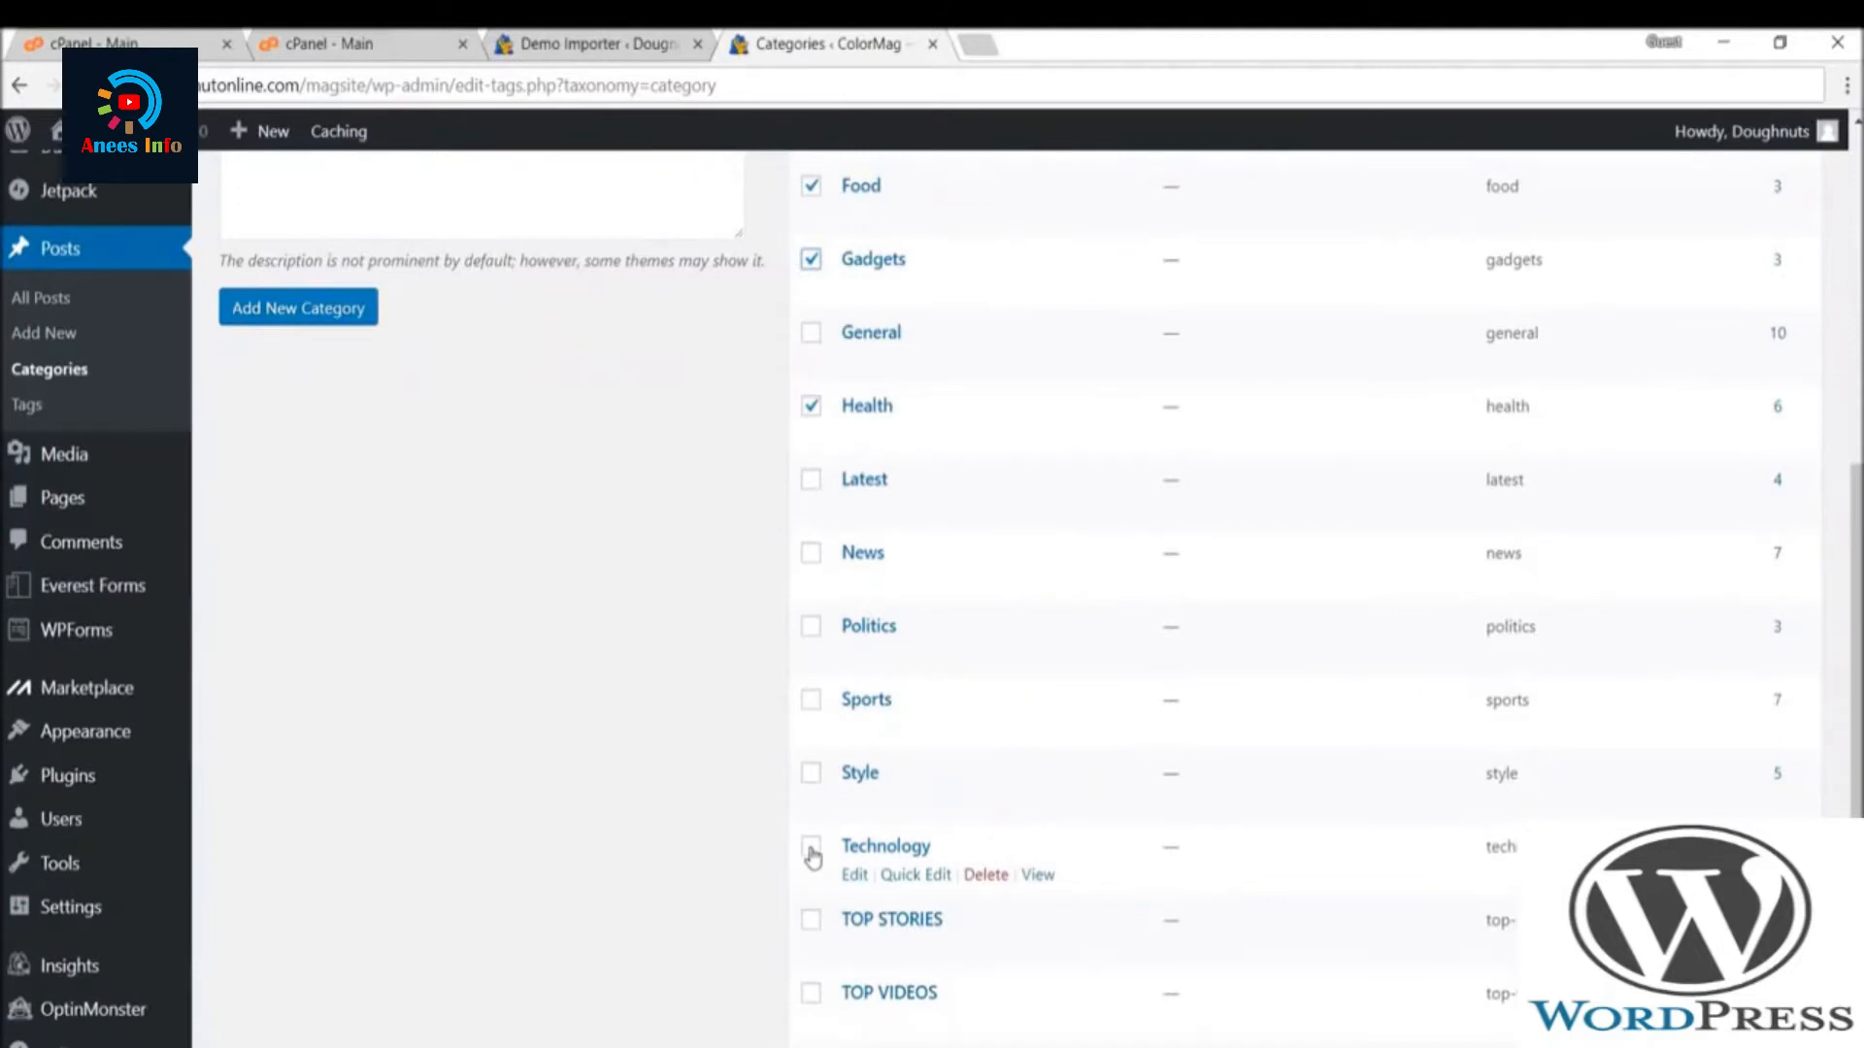
- Also select the Politics, Sports and Style categories and bulk-delete all the selected categories
click(810, 774)
click(811, 700)
click(811, 627)
drag(797, 546, 788, 545)
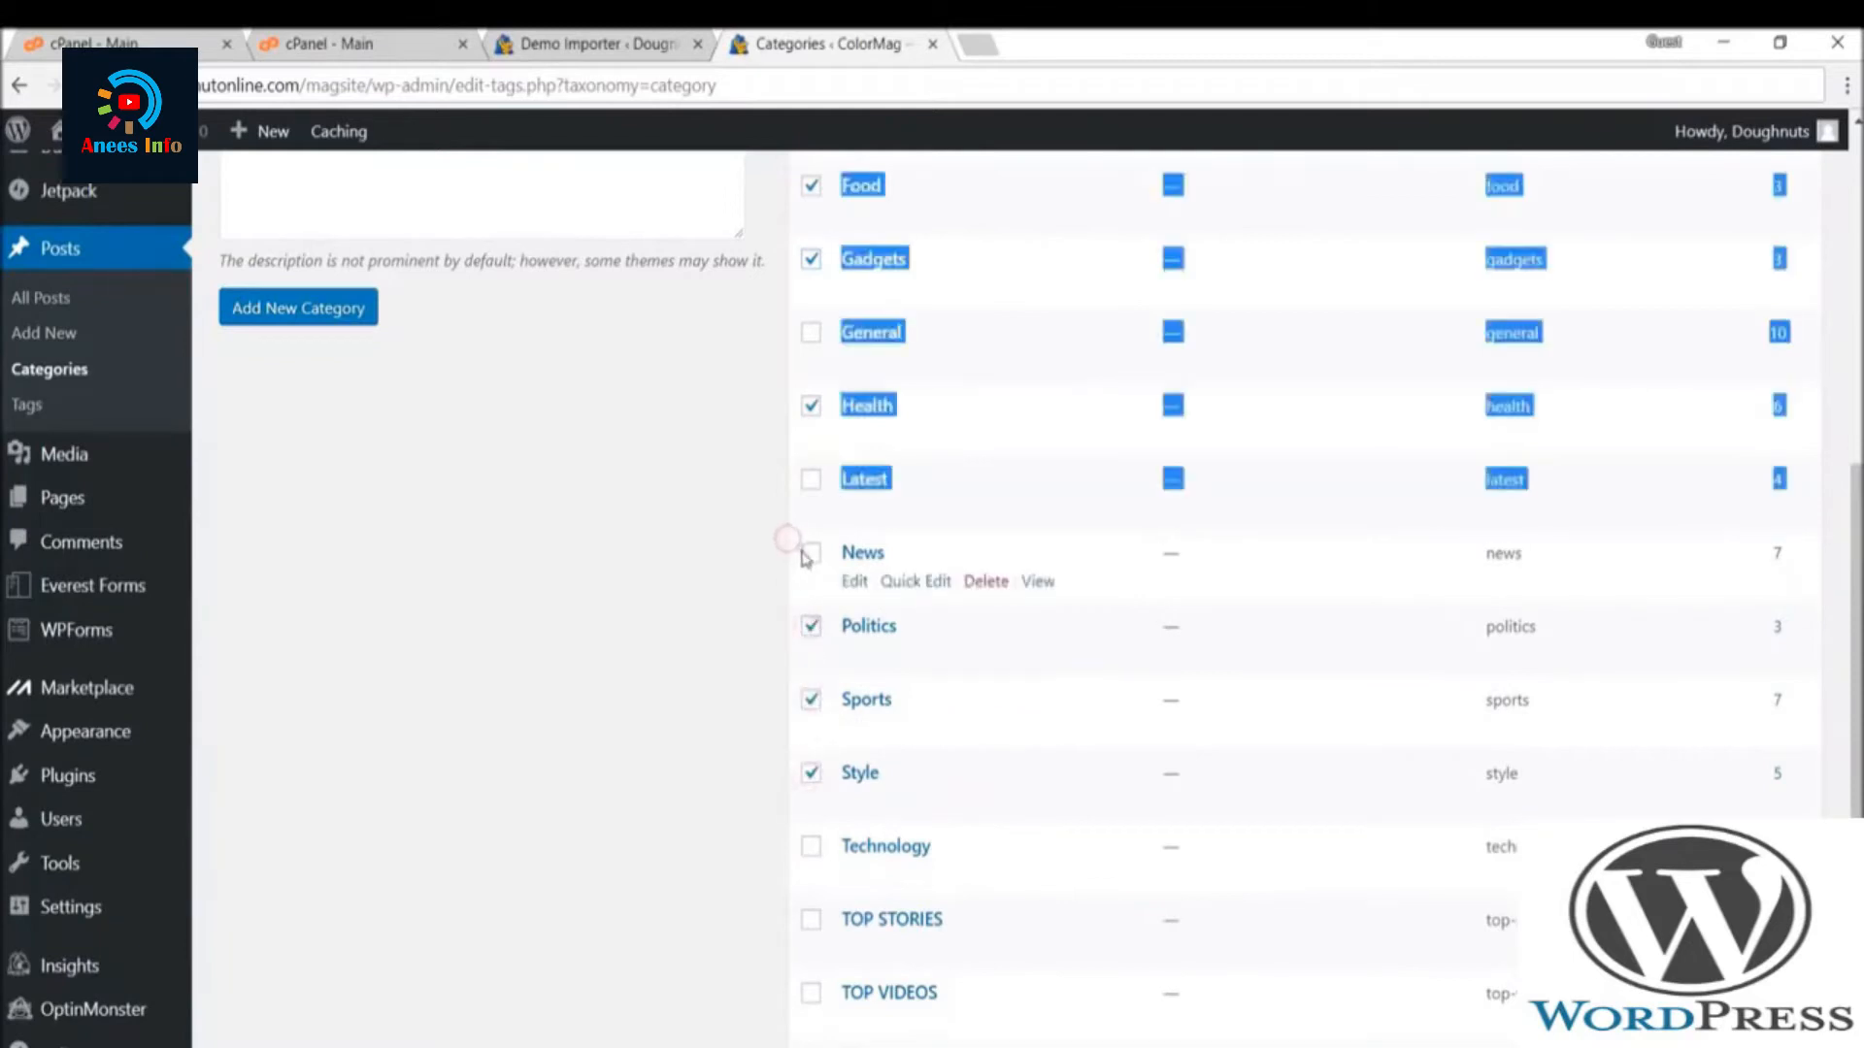
click(774, 521)
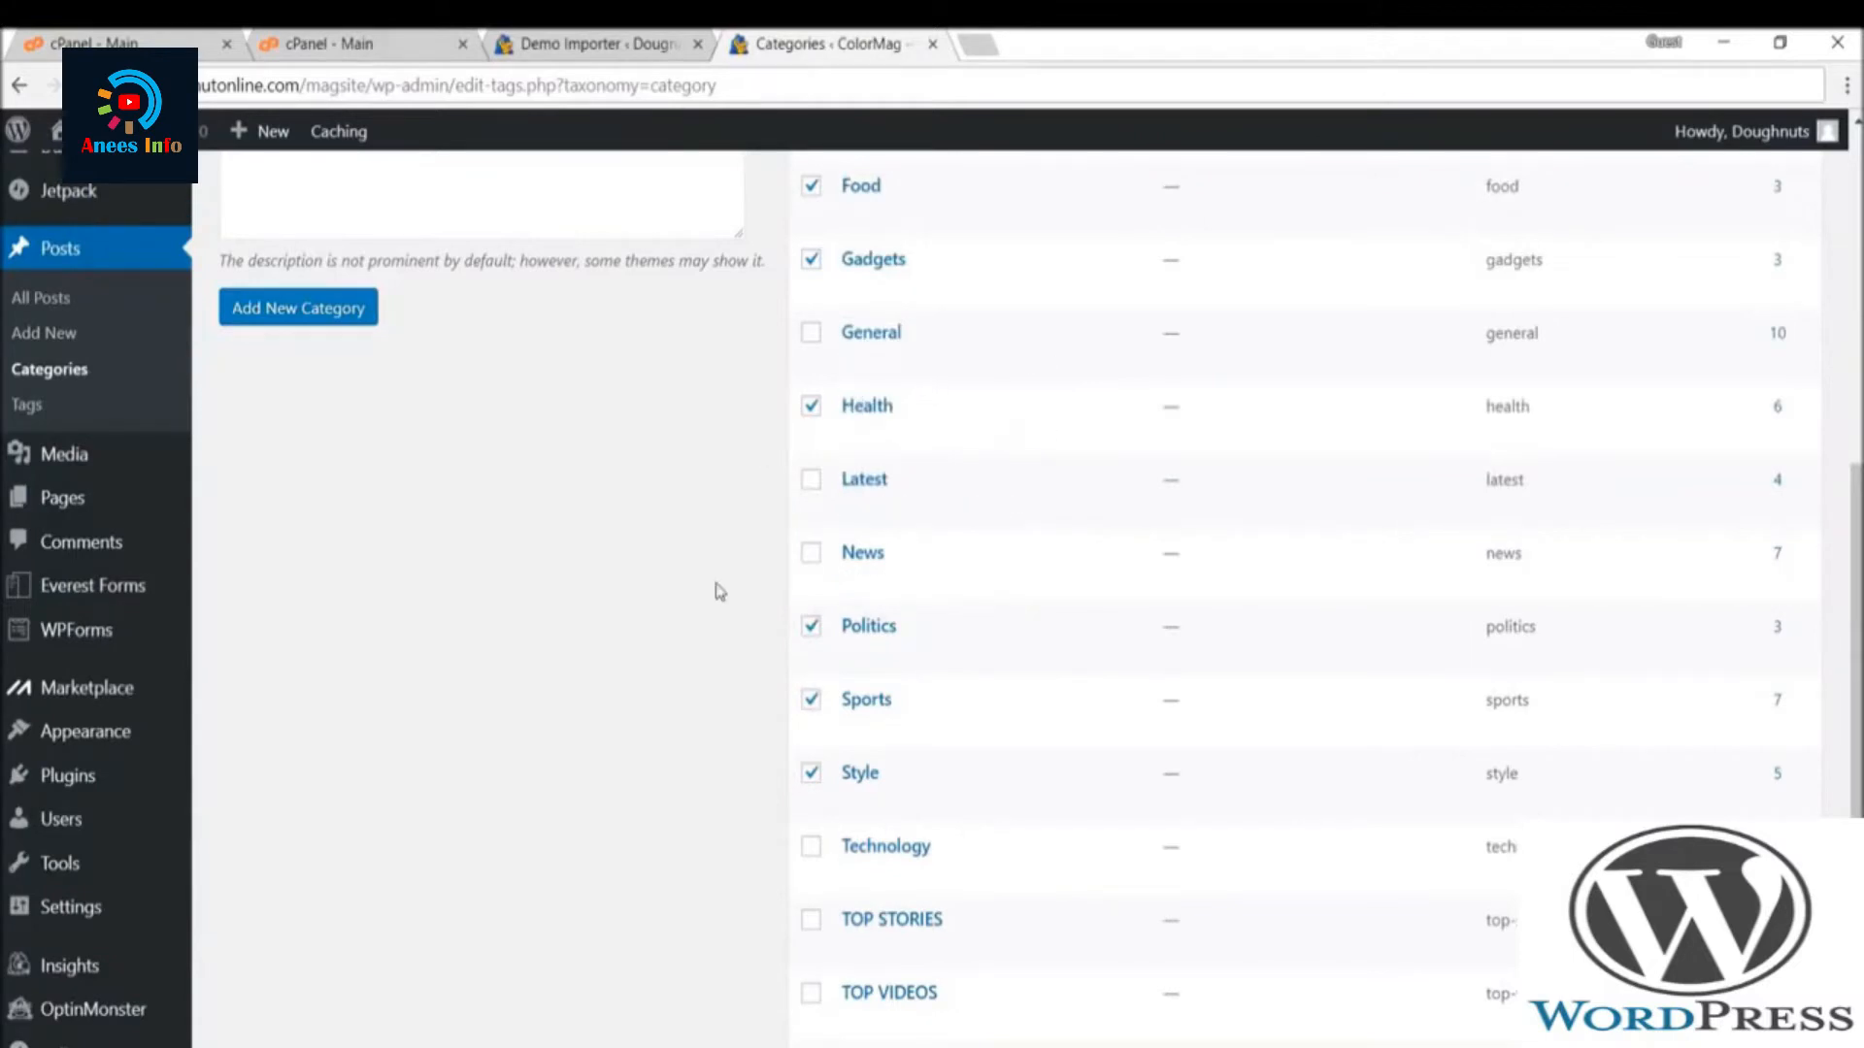
scroll(853, 865, up, 5)
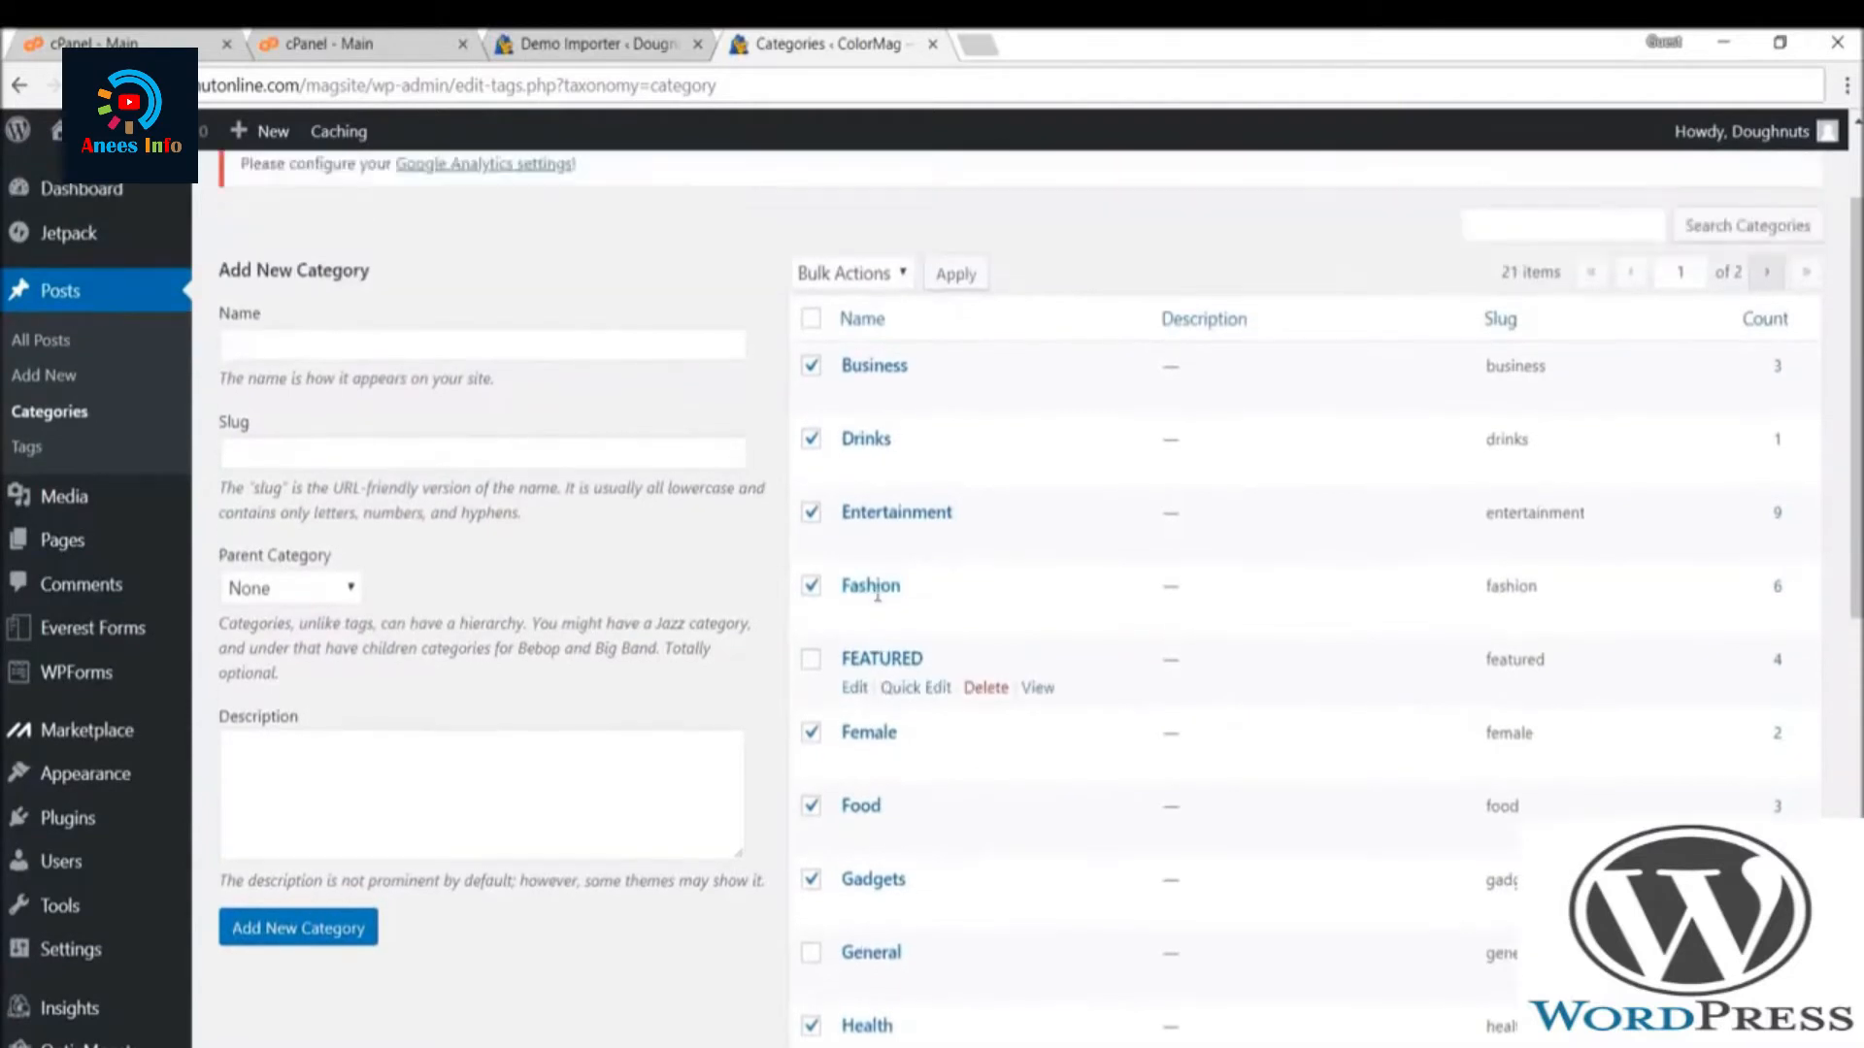
scroll(878, 582, down, 8)
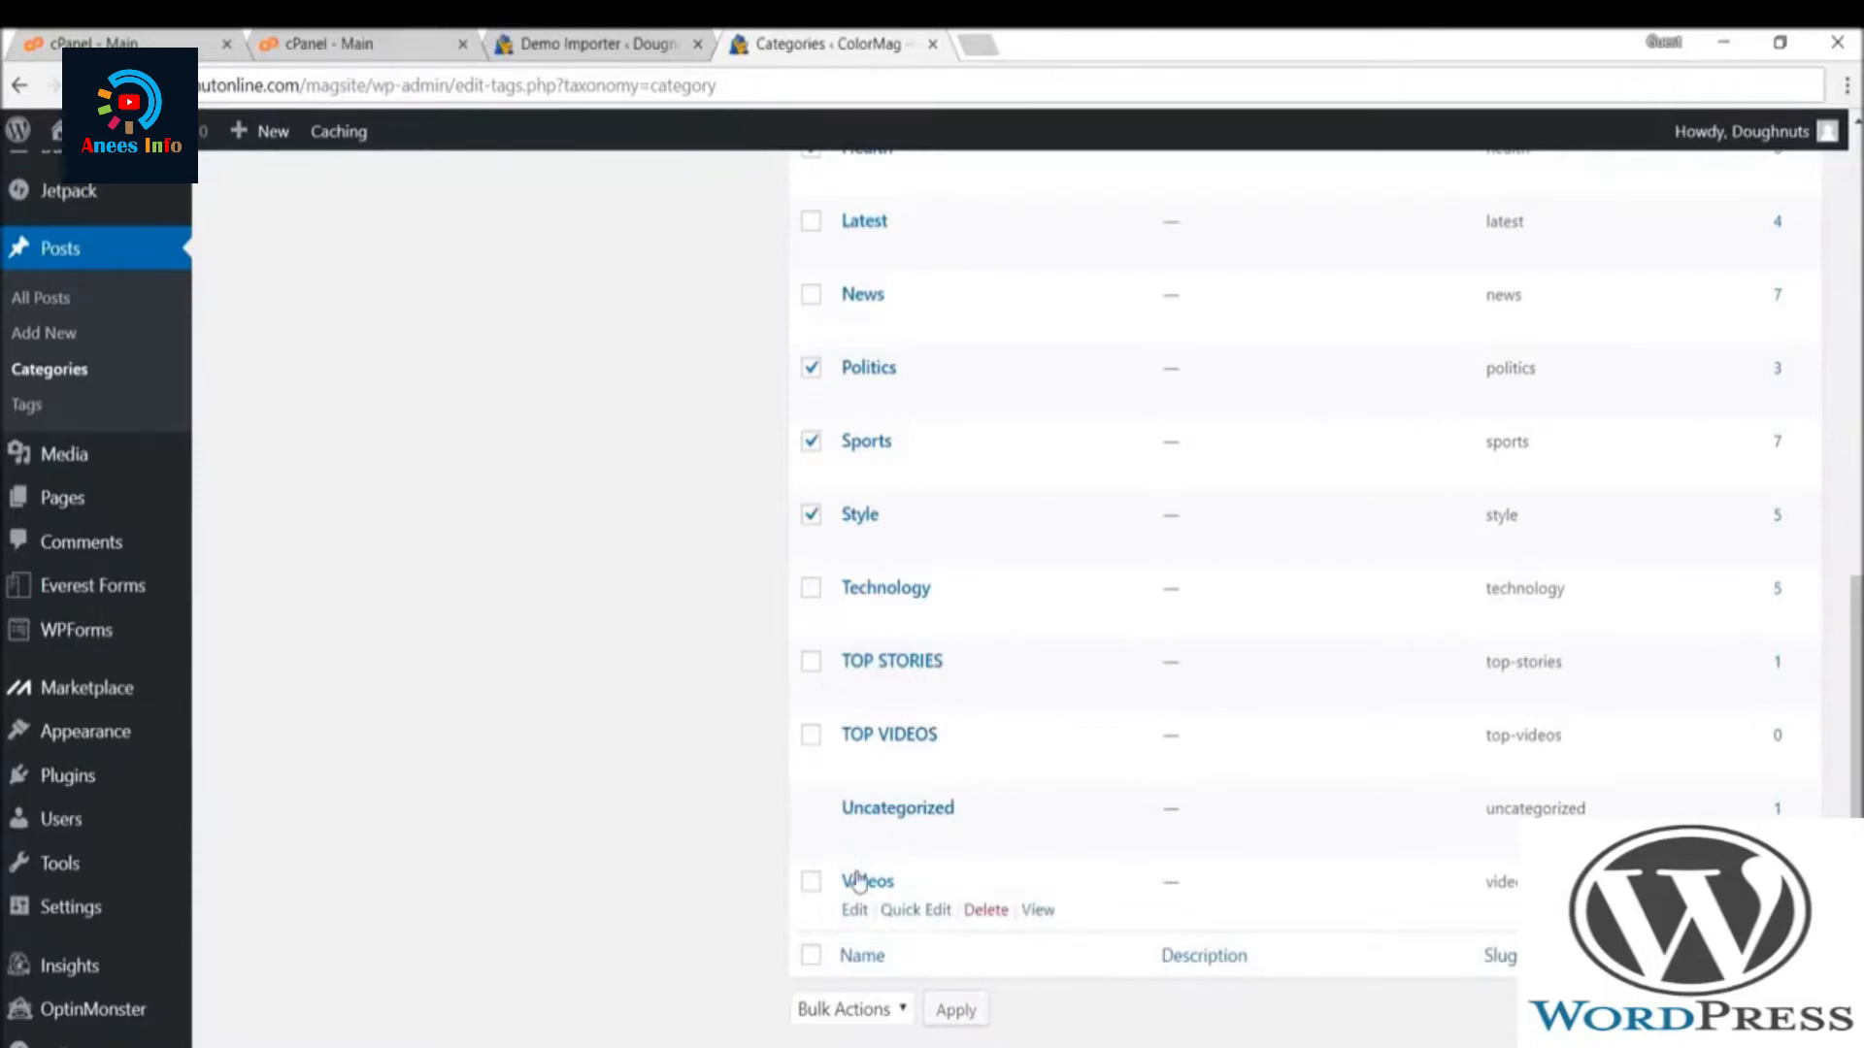
click(898, 1012)
scroll(898, 1012, down, 2)
click(851, 879)
click(835, 930)
click(972, 881)
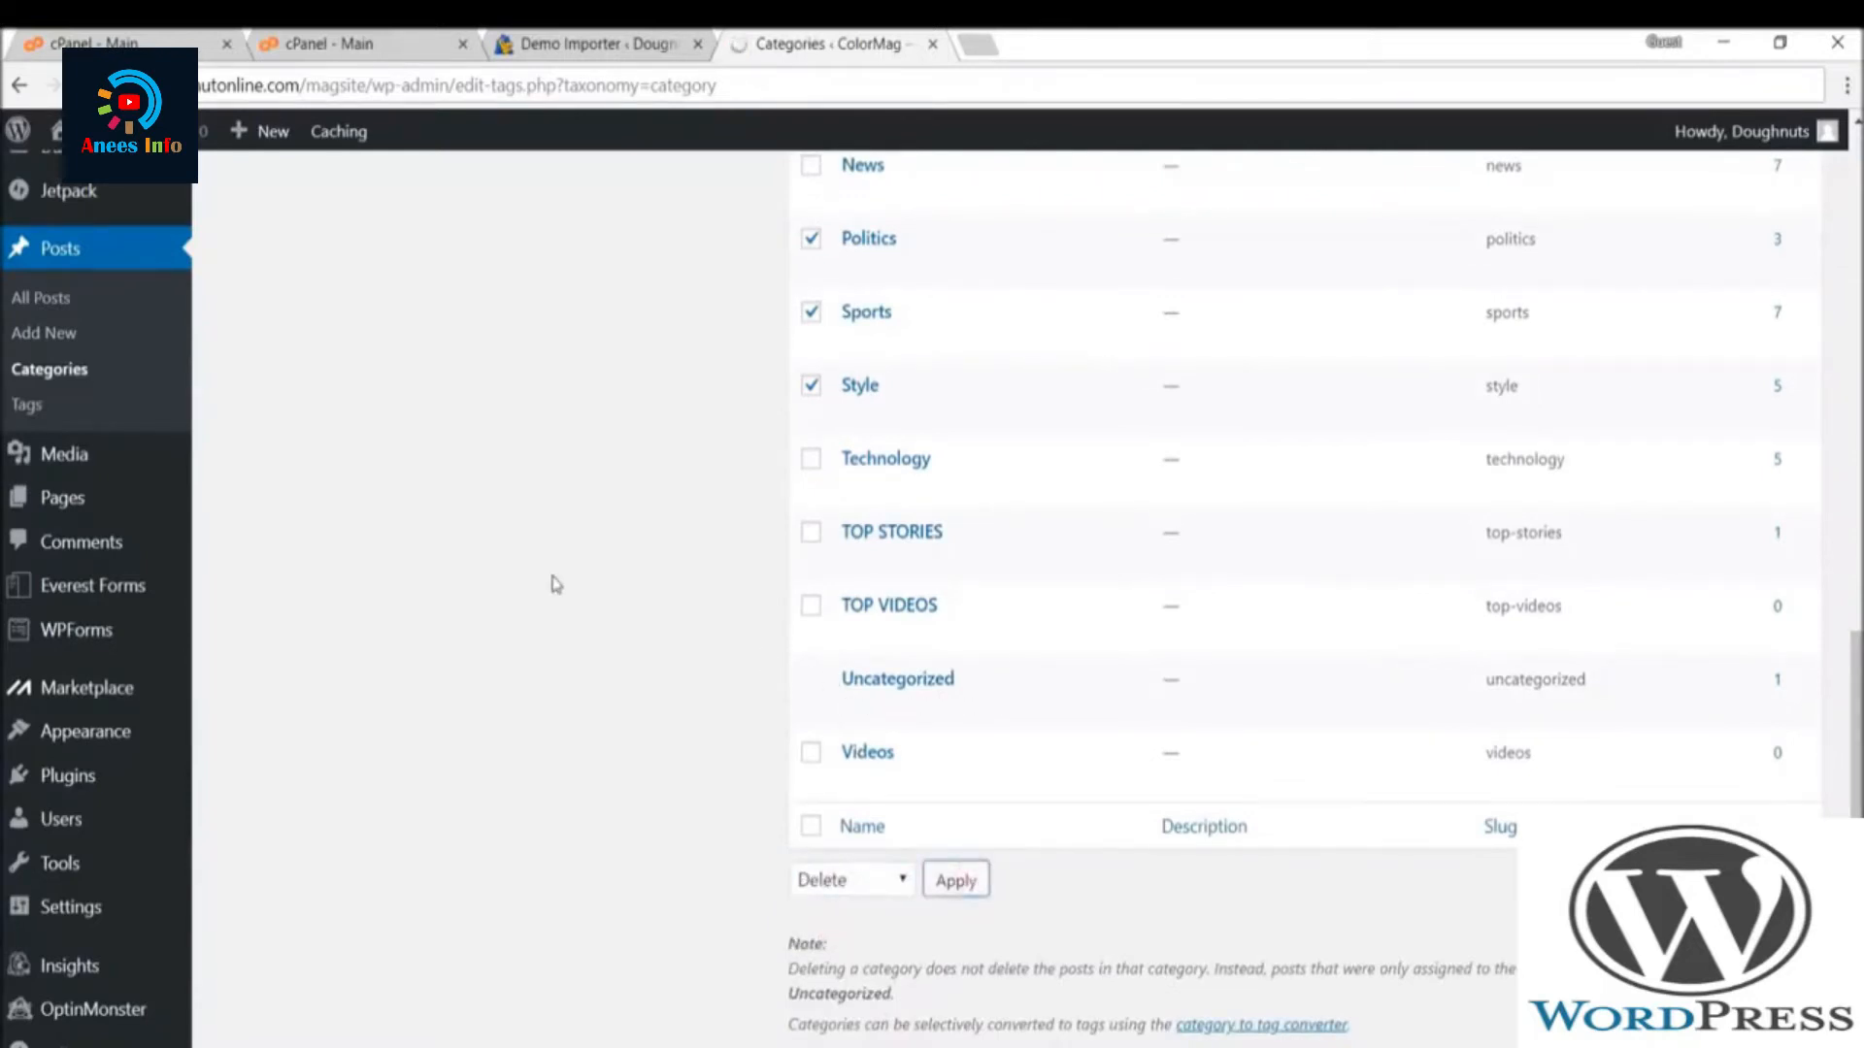
- Add a new category named Travel with the slug travel and the description Travel, keeping no parent category
click(487, 495)
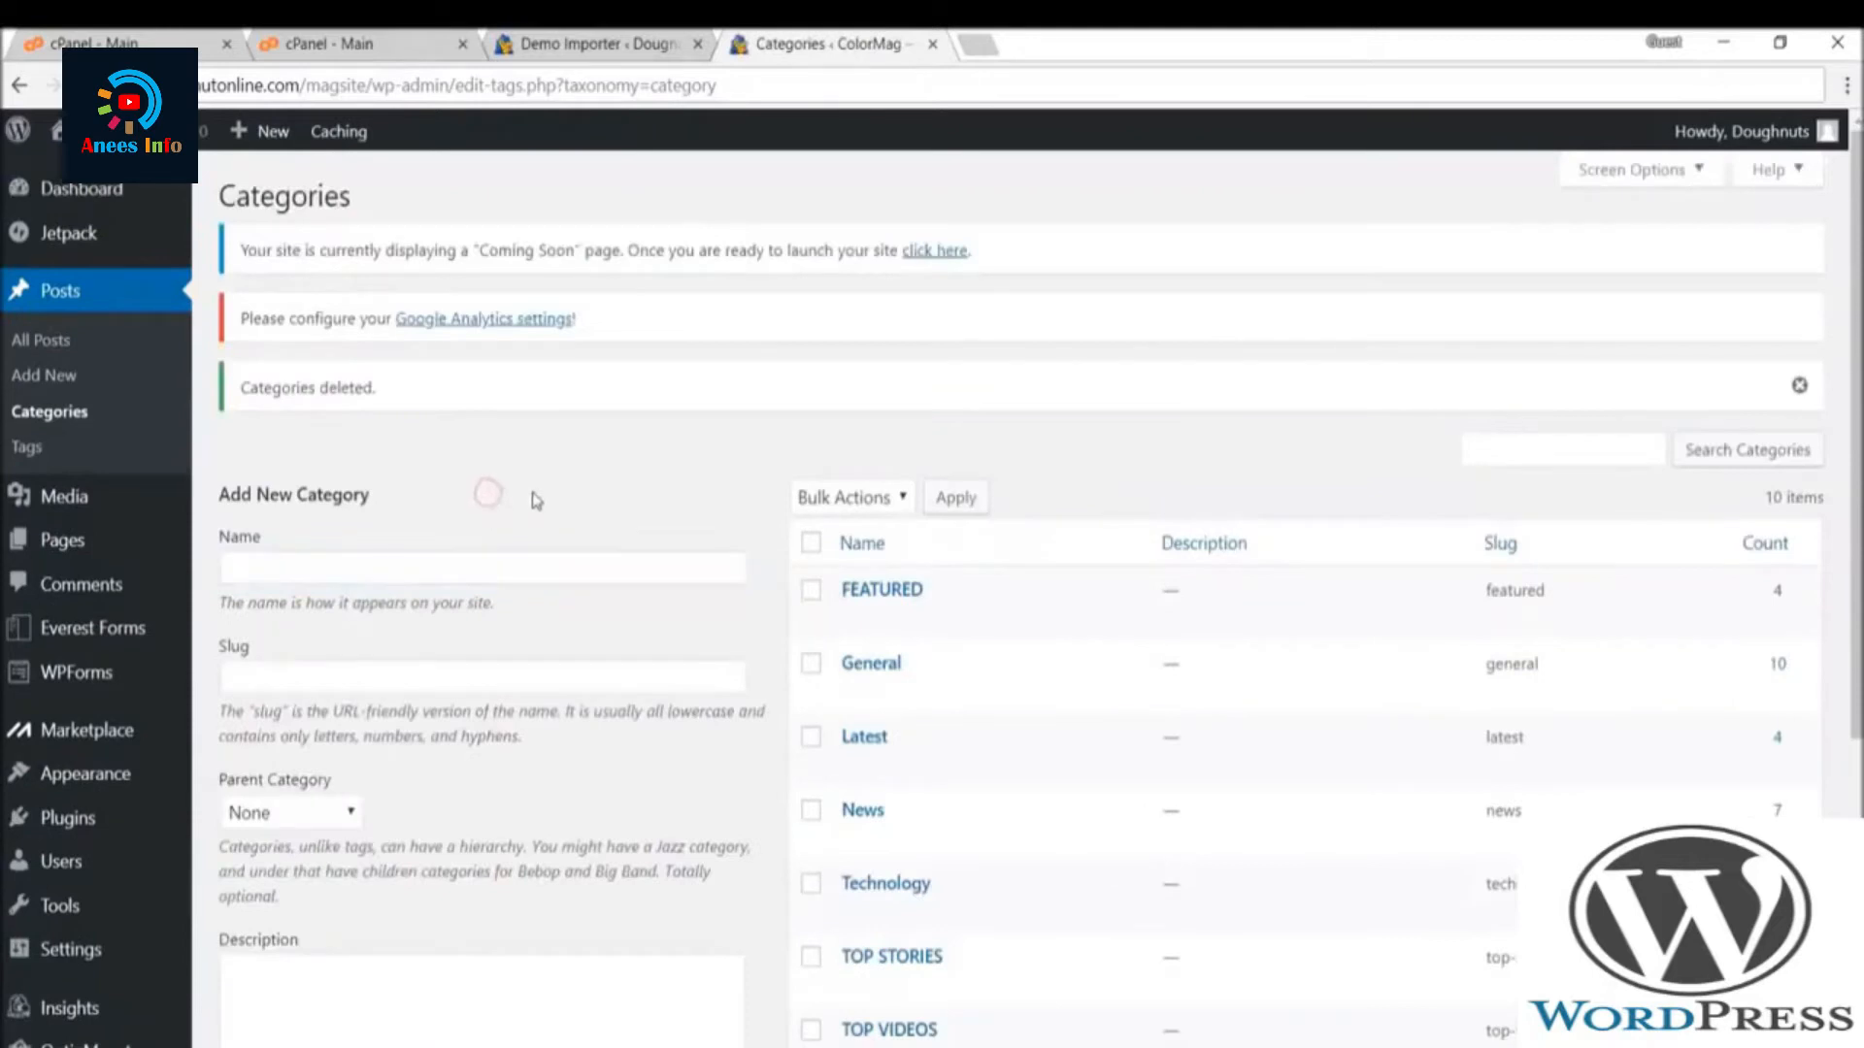
scroll(535, 504, down, 1)
click(582, 423)
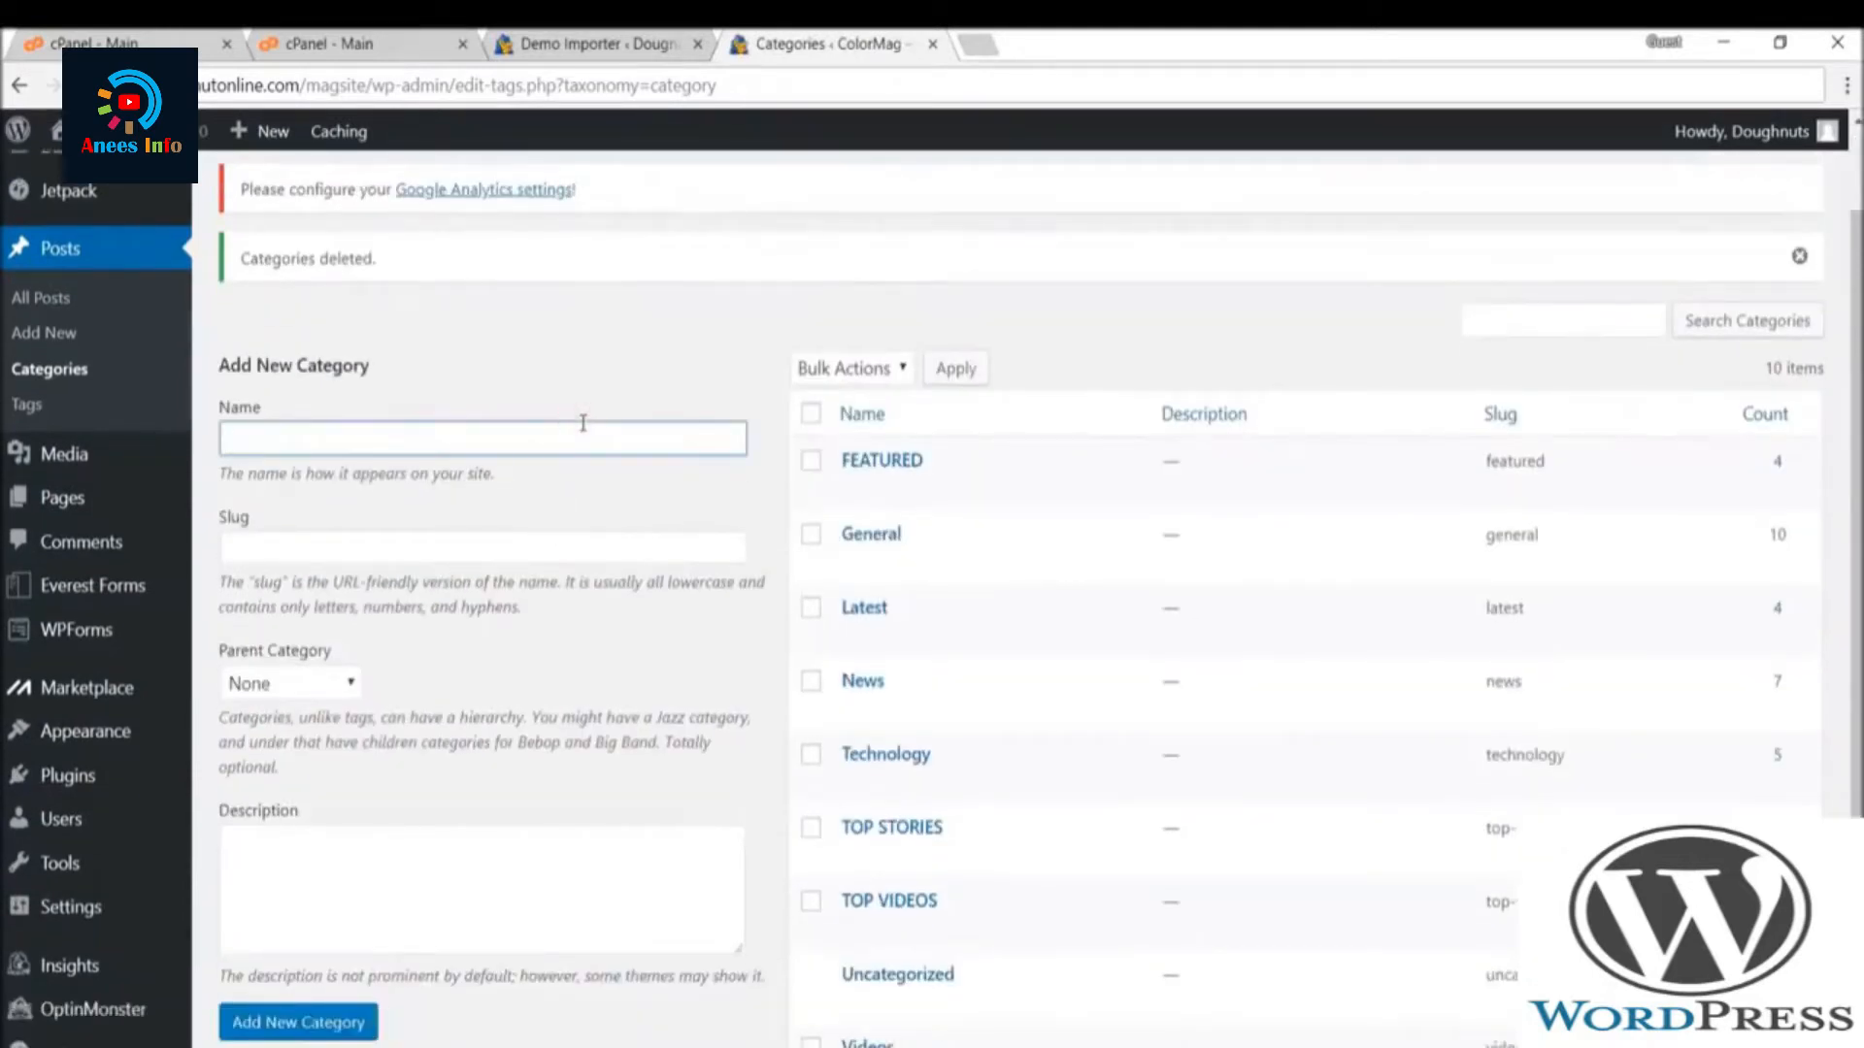
text(Travel)
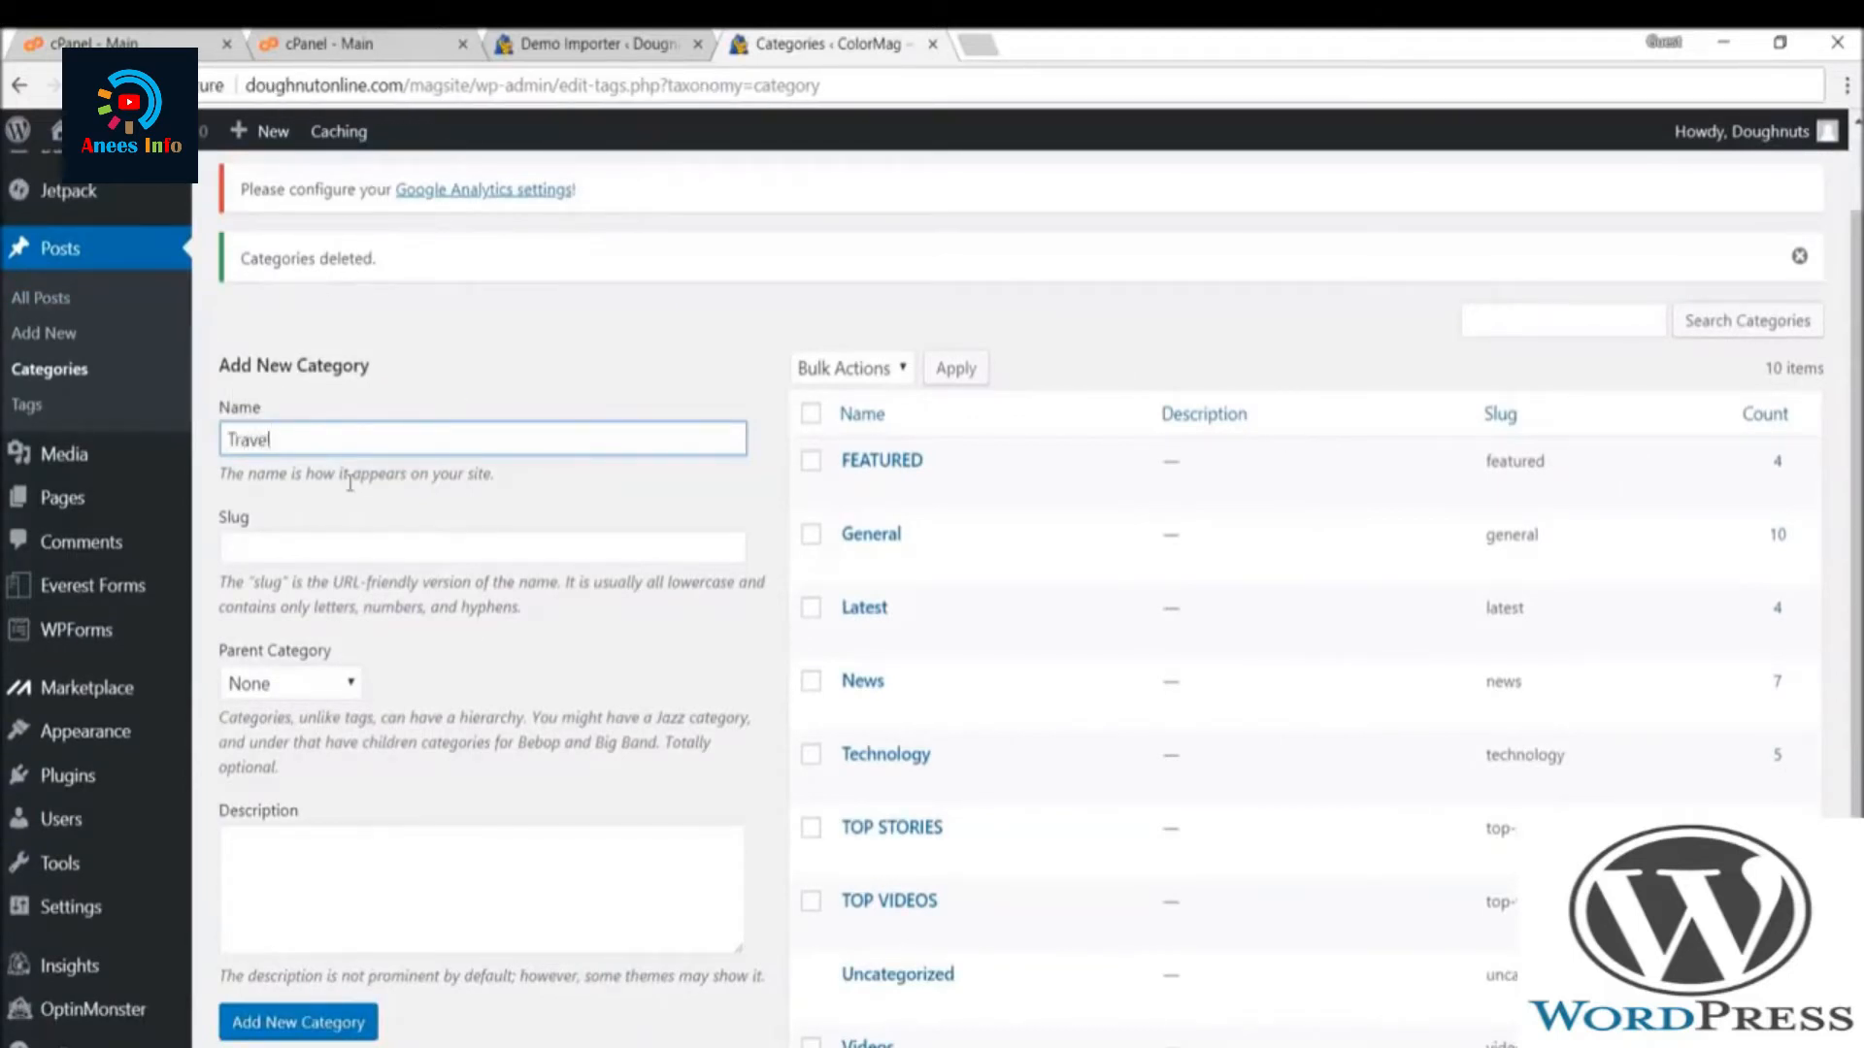
click(398, 563)
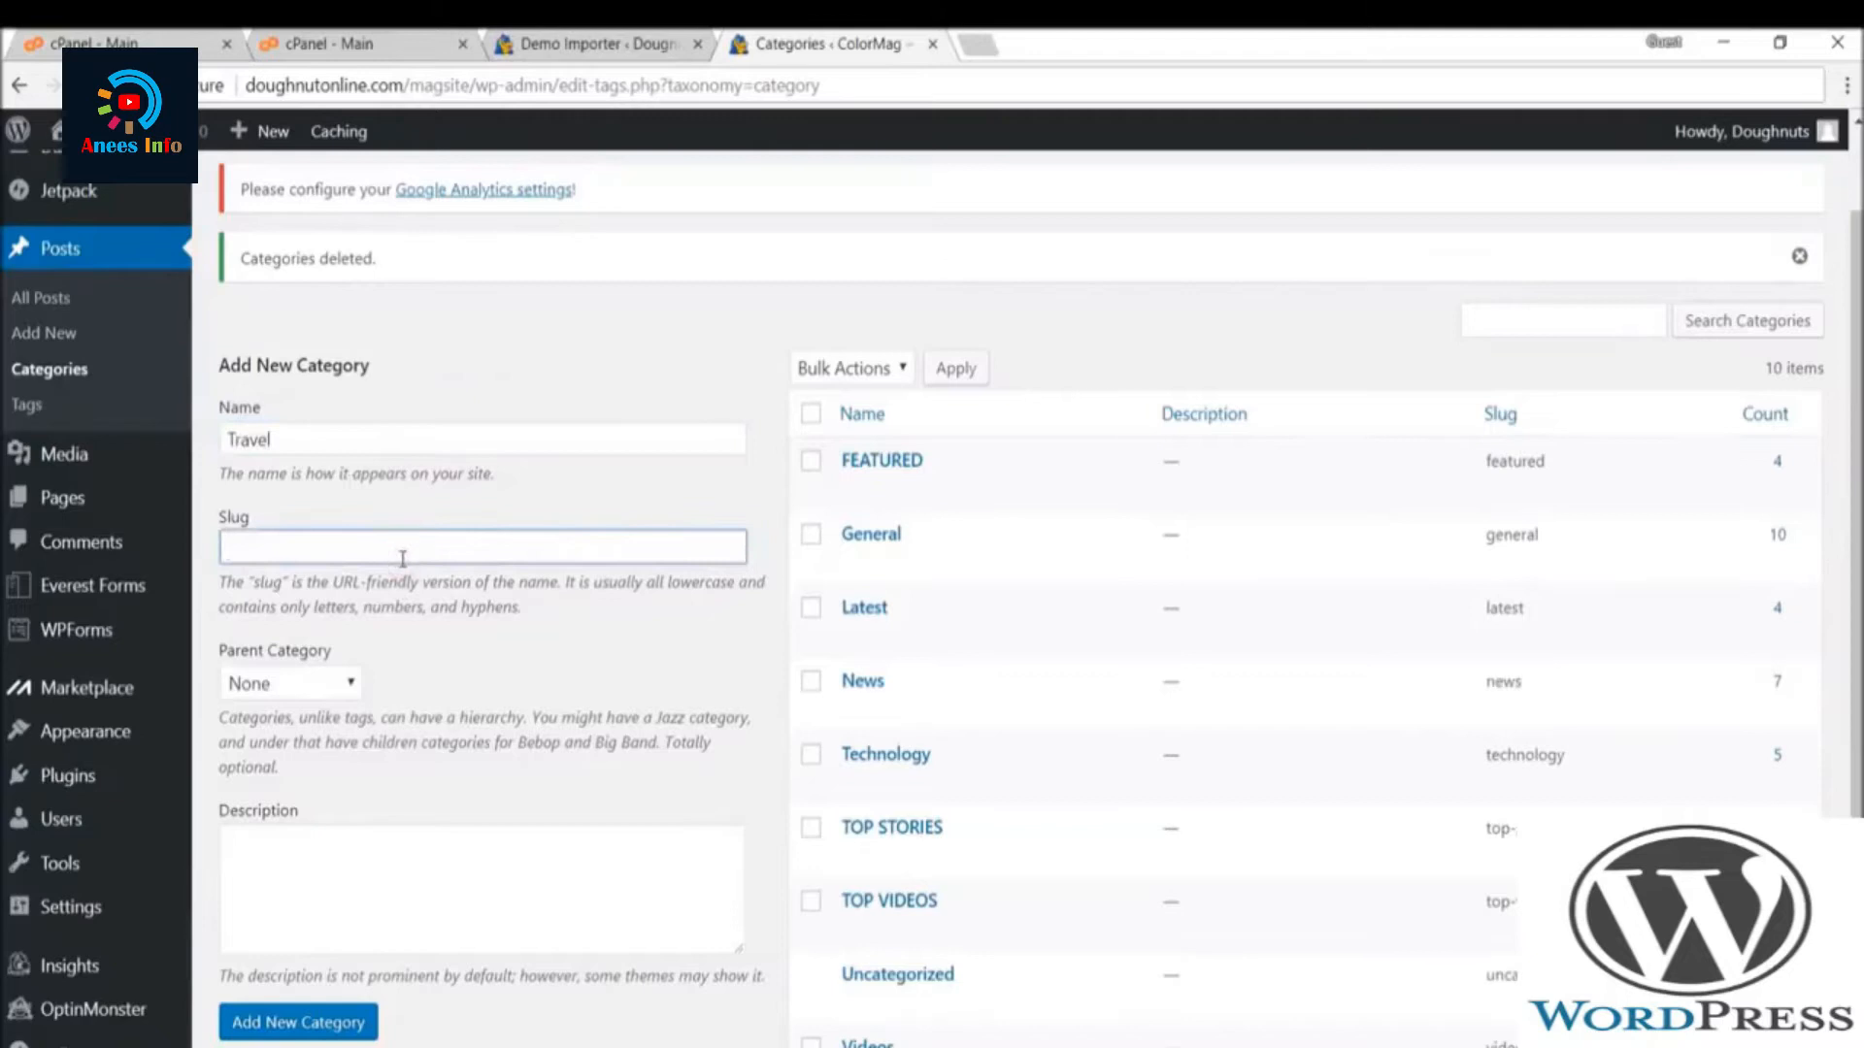
text(travel)
scroll(494, 726, down, 1)
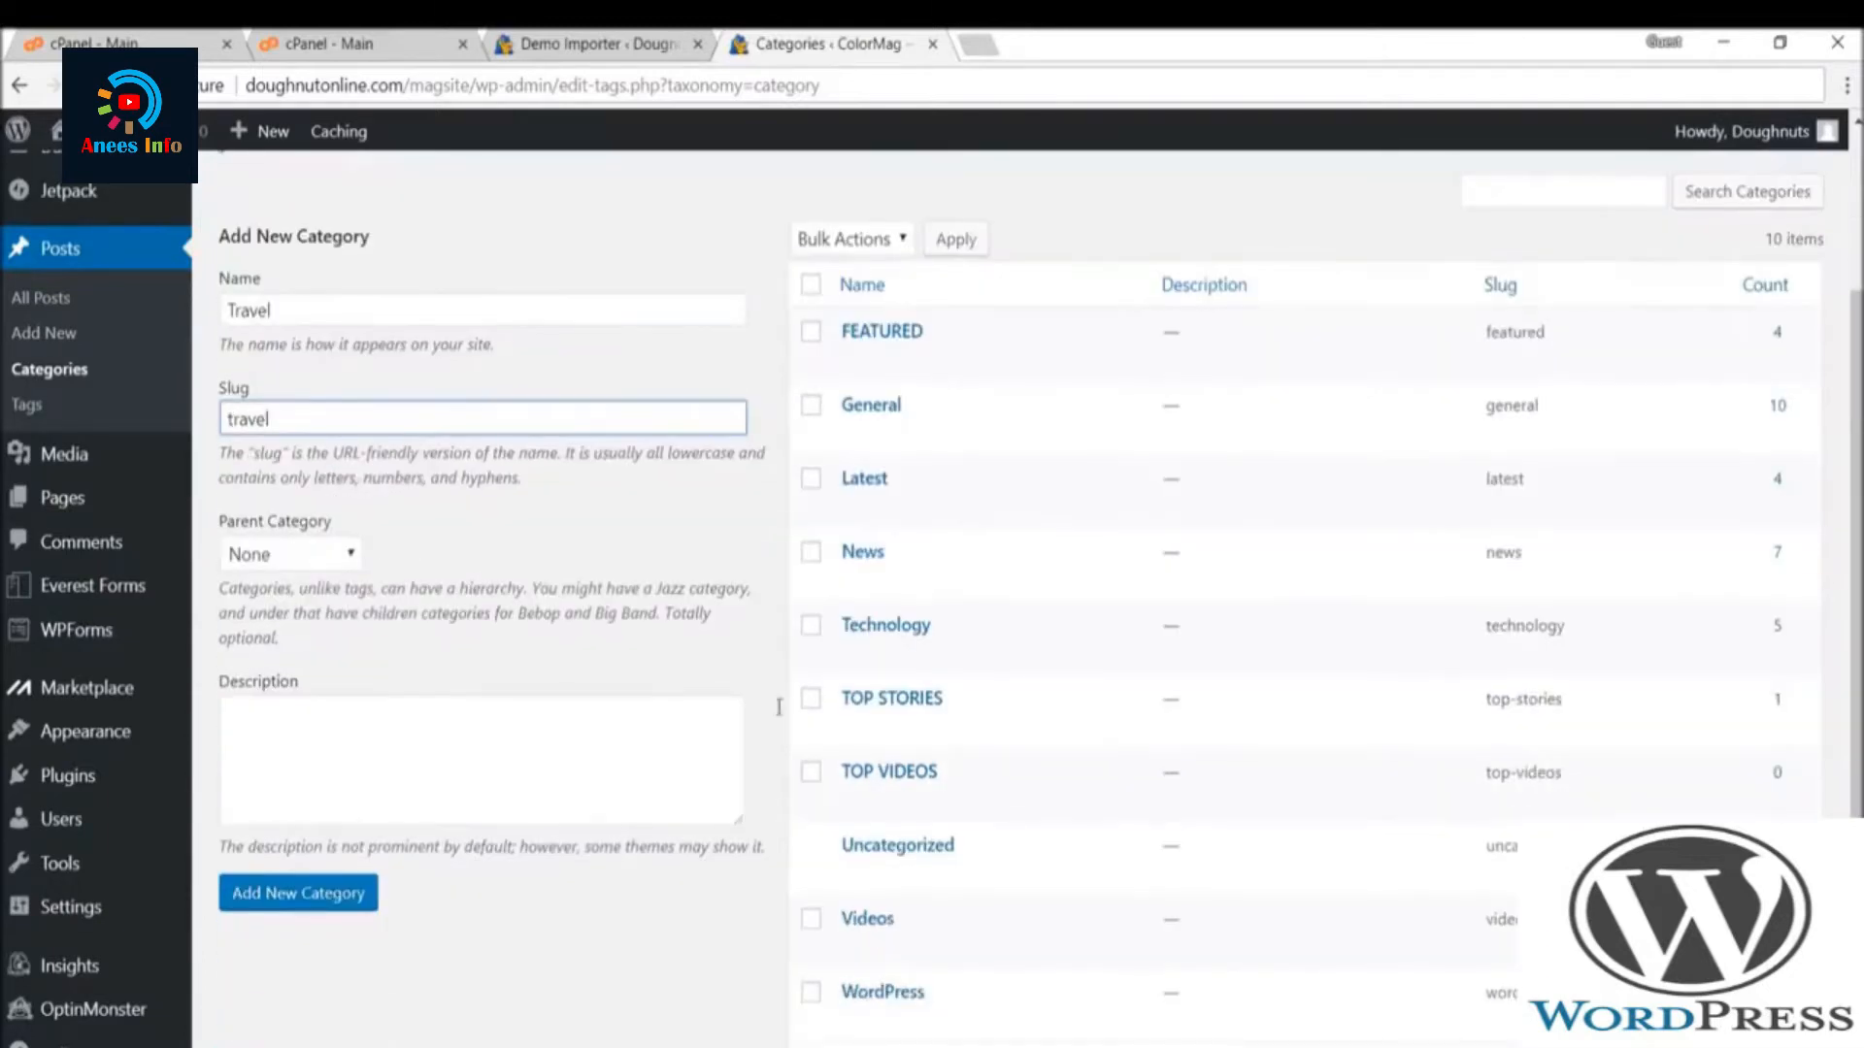
click(504, 726)
text(Travel)
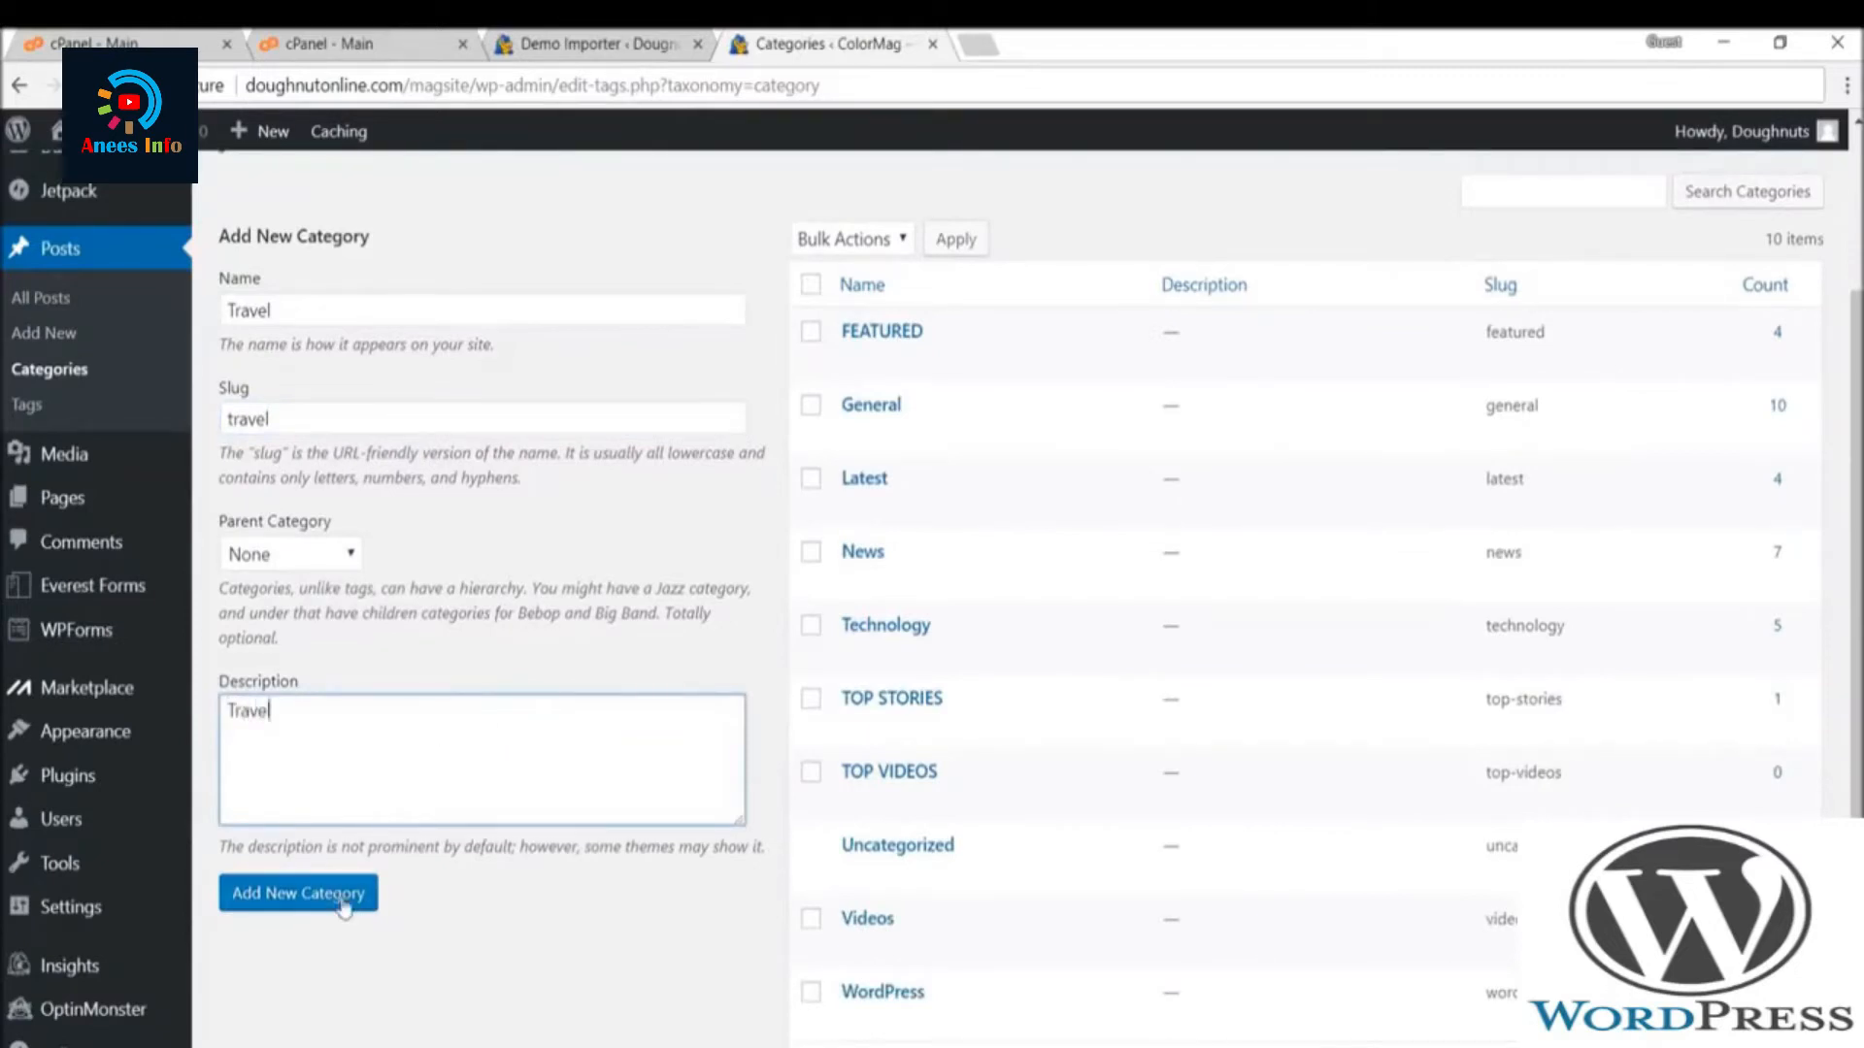
click(339, 908)
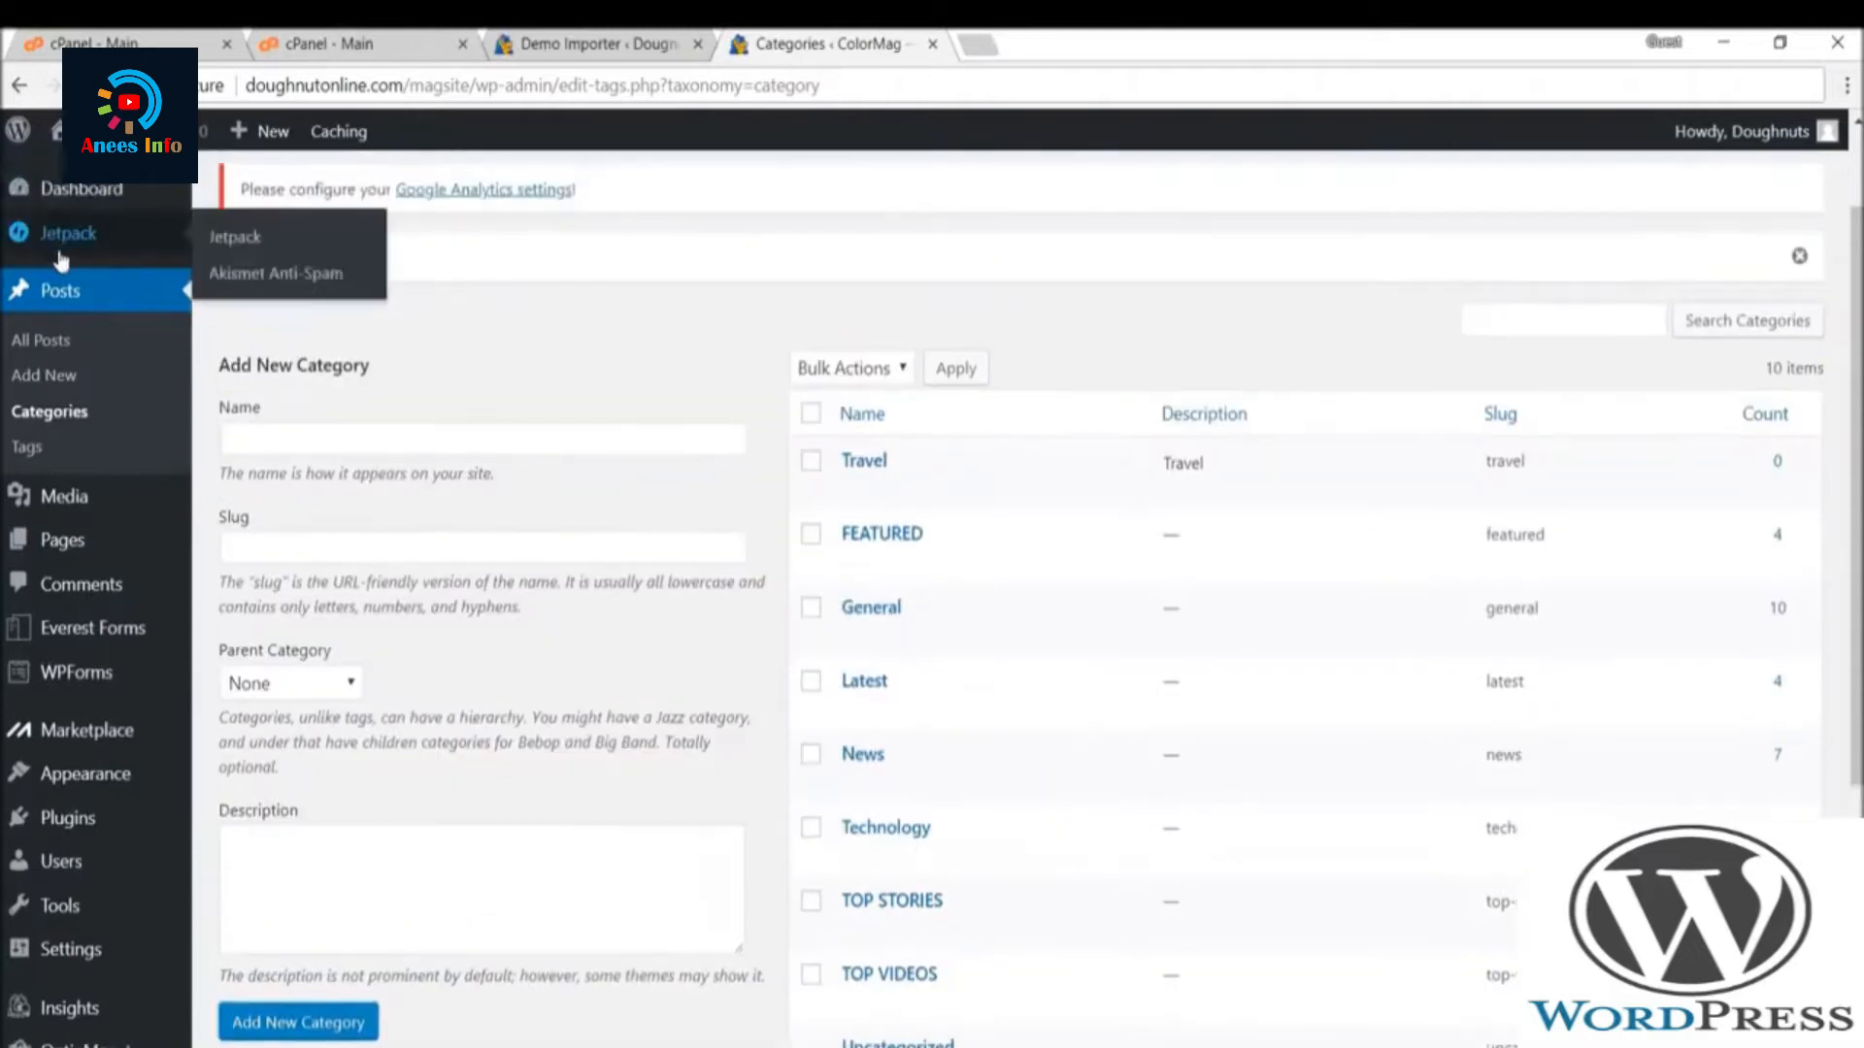
- Open the list of all posts and move every post on its first page to the trash
click(79, 300)
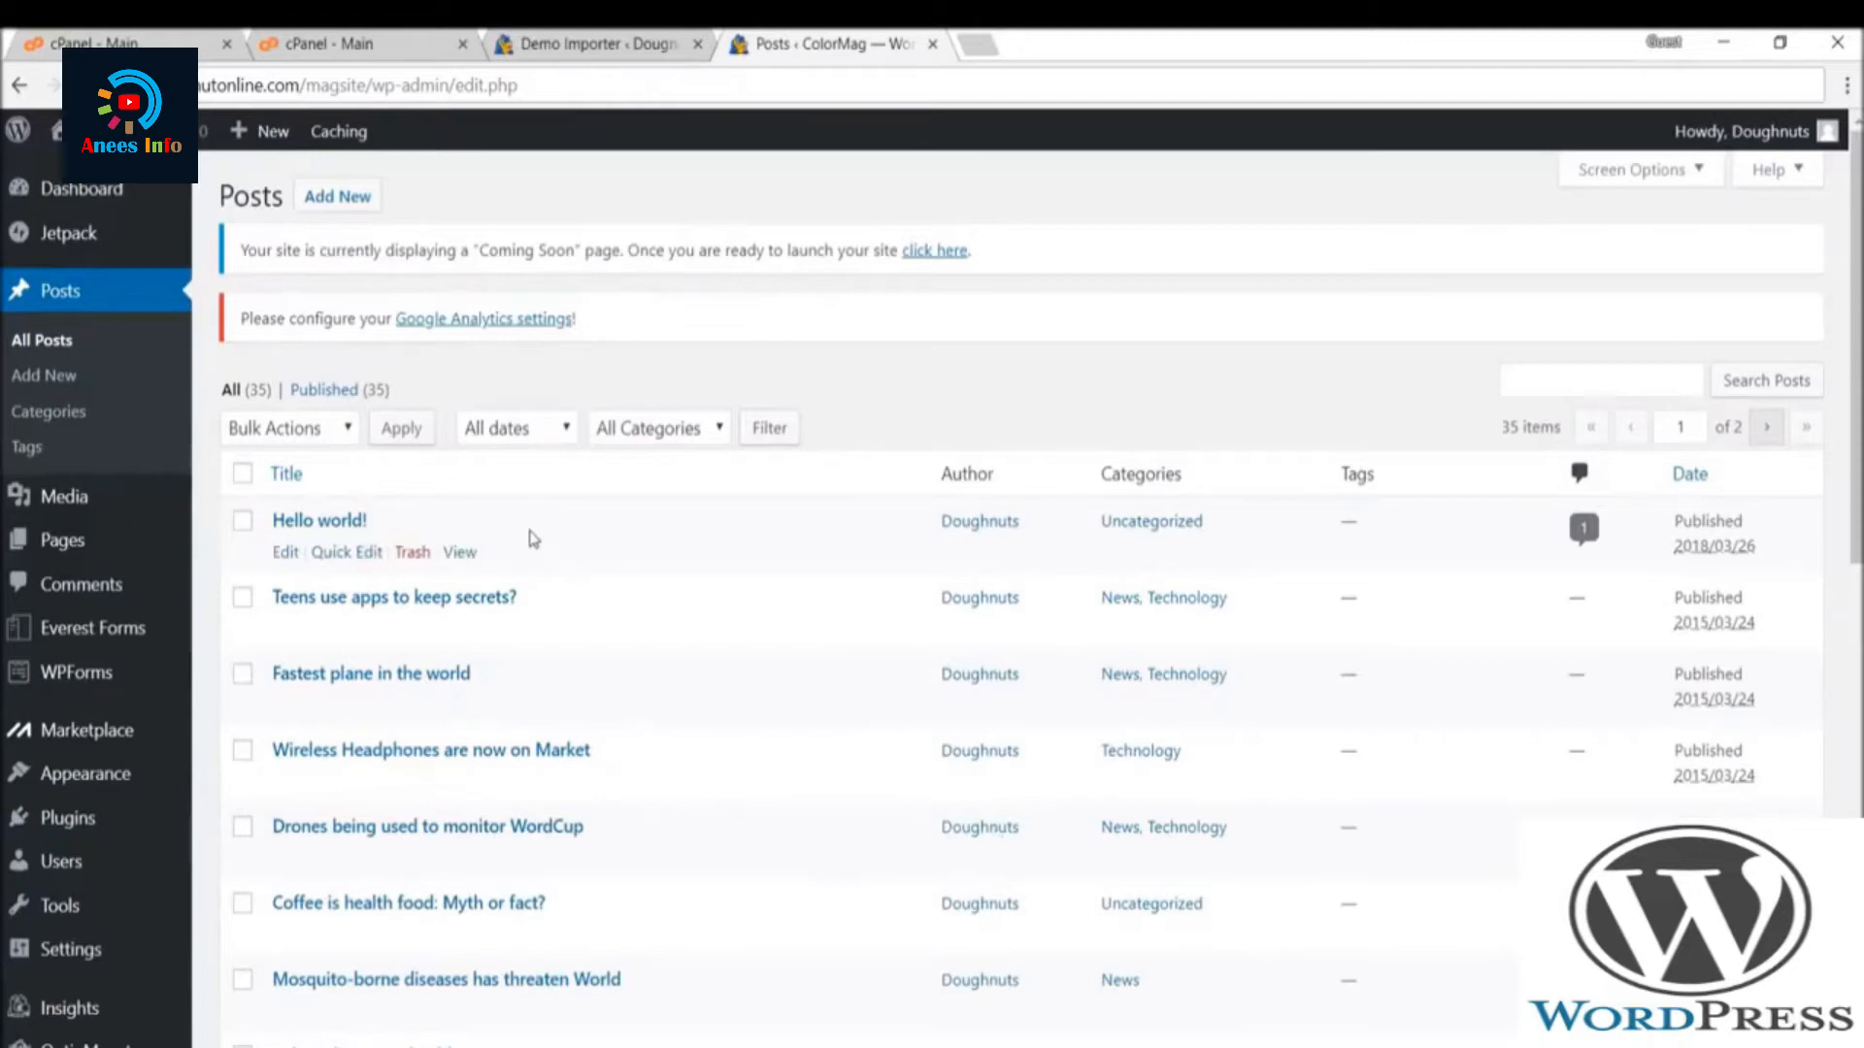
scroll(539, 568, down, 5)
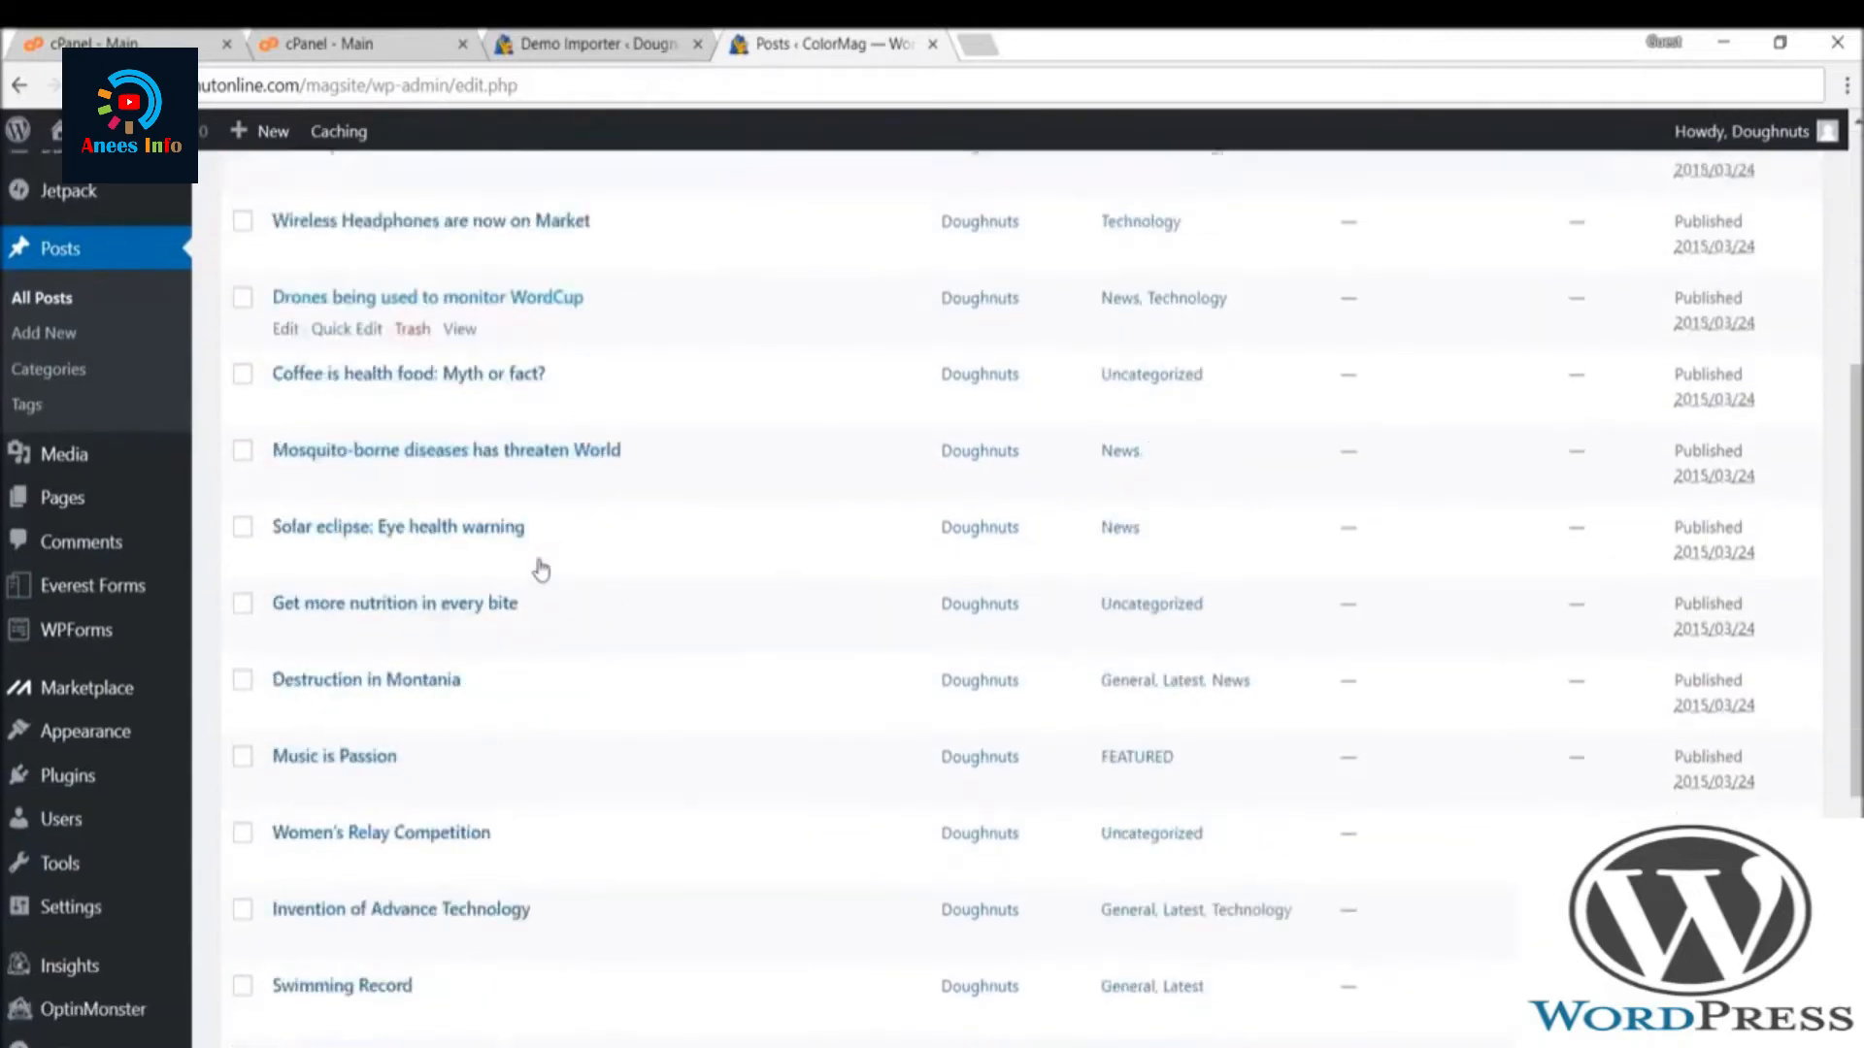
scroll(539, 568, down, 5)
scroll(563, 580, up, 10)
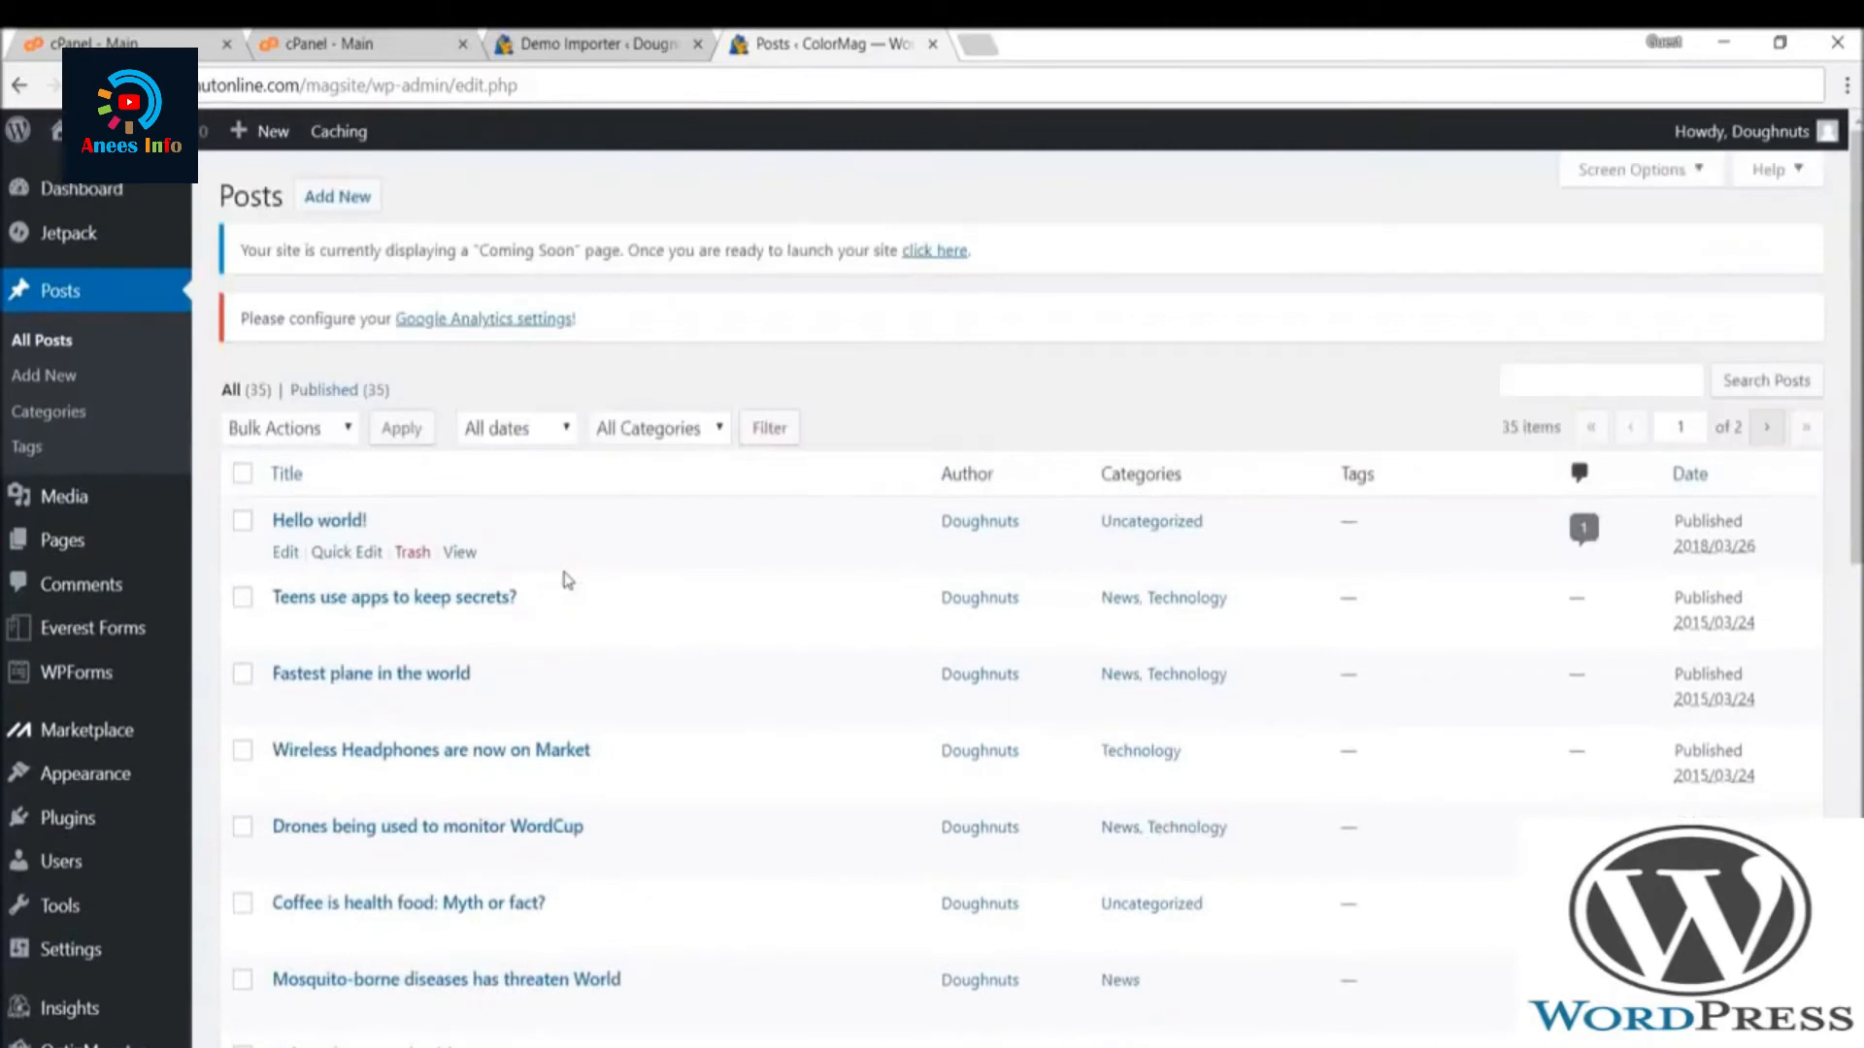
click(241, 473)
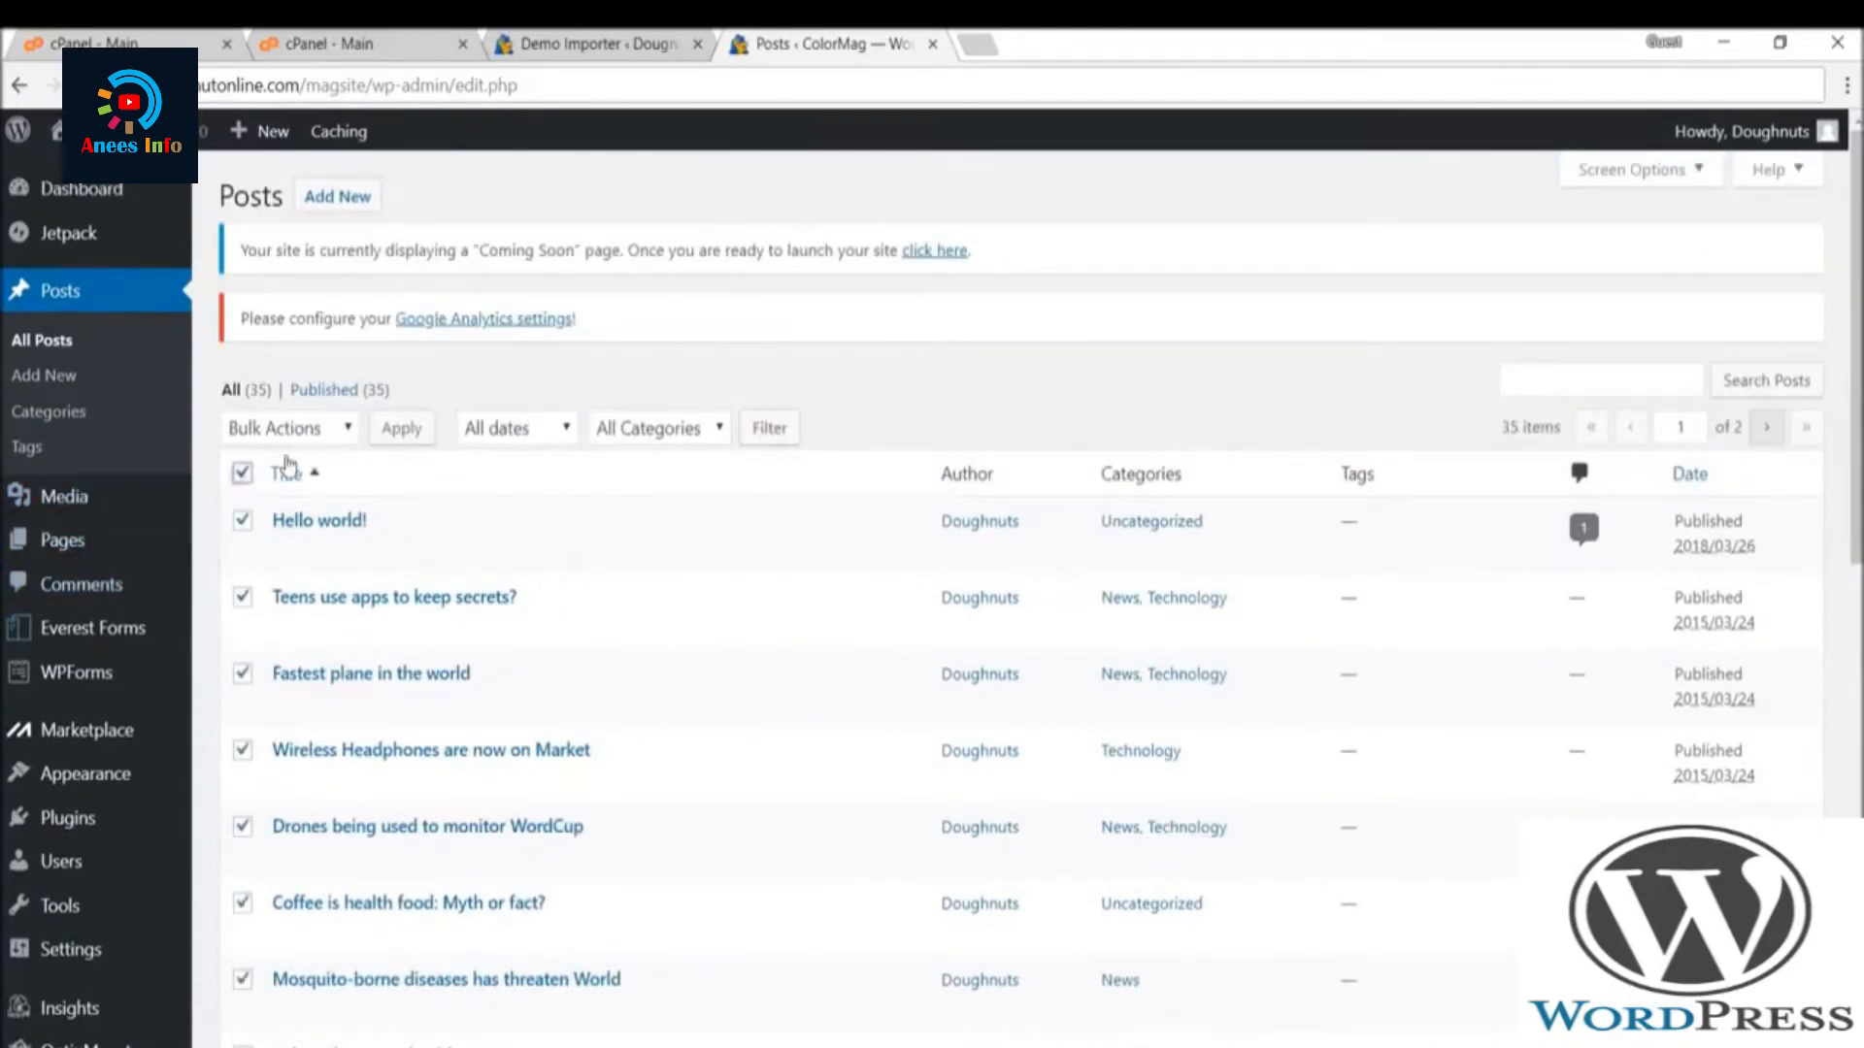
click(287, 428)
click(291, 510)
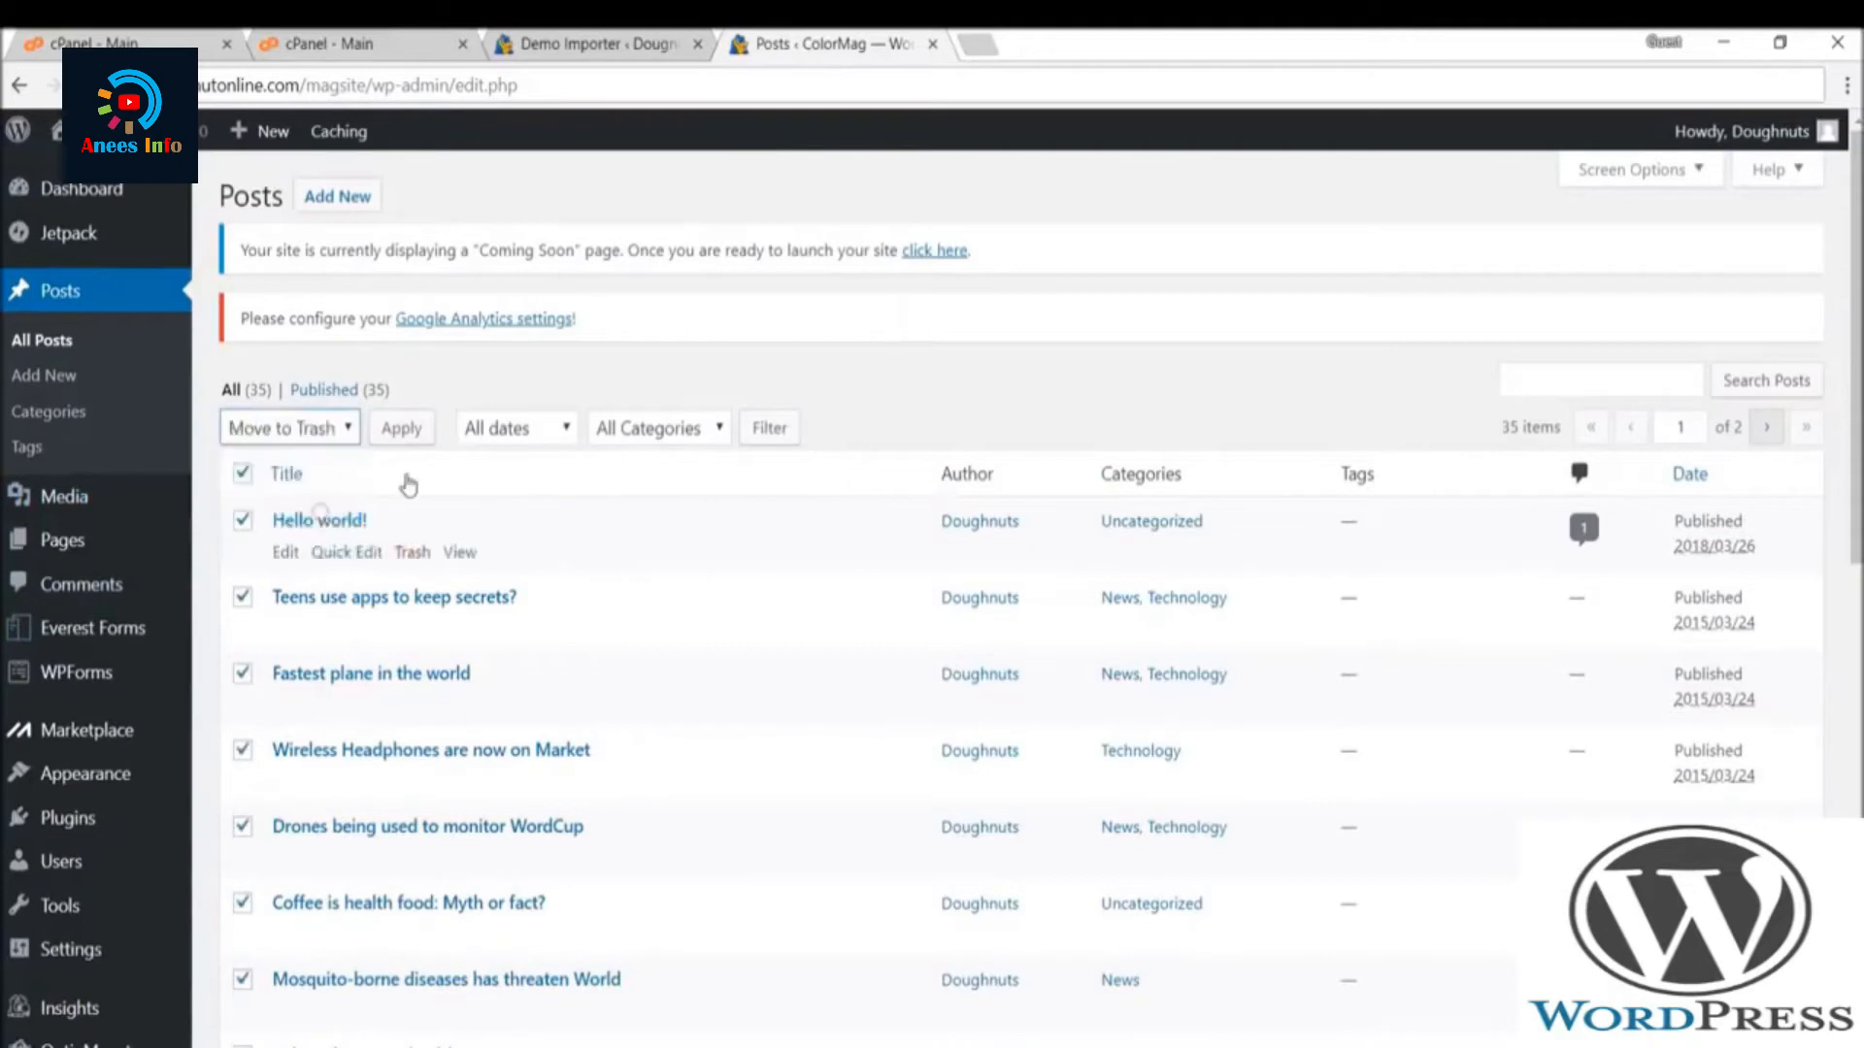
click(402, 433)
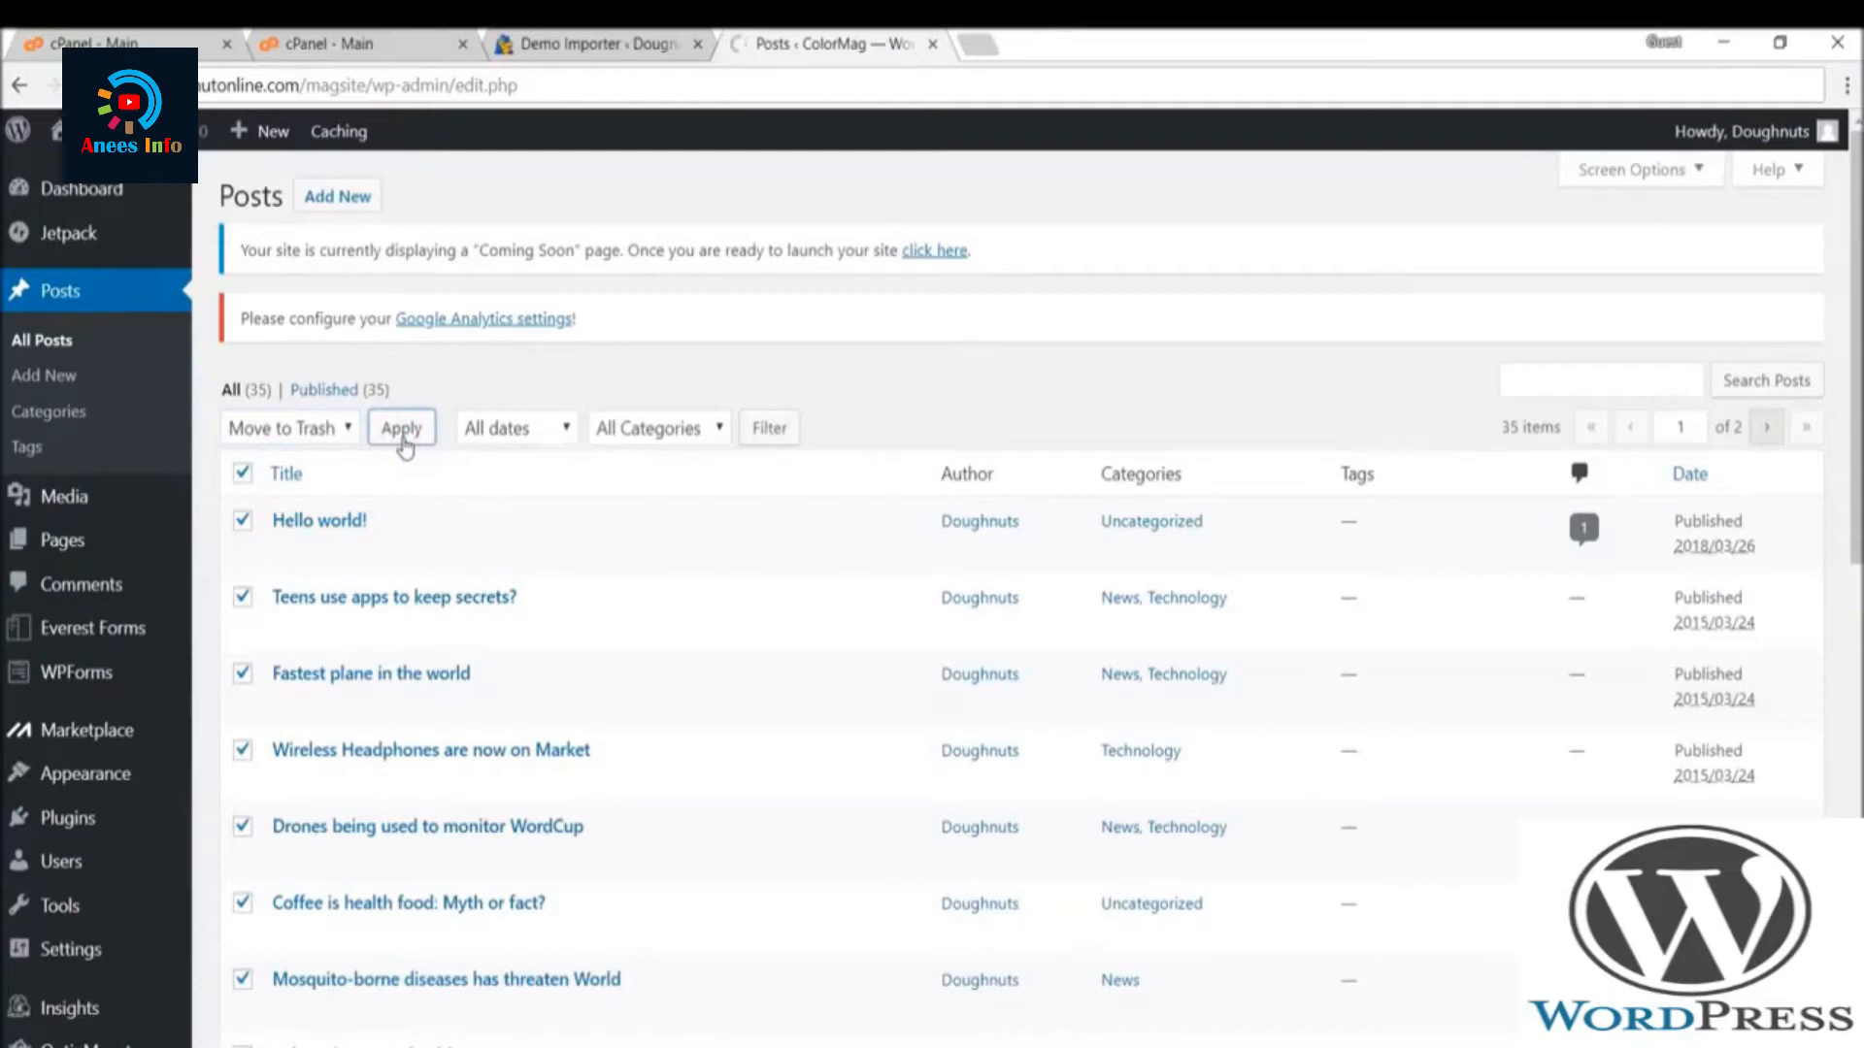
- Select all the remaining posts in the list and move them to the trash
click(338, 493)
click(270, 503)
click(242, 542)
click(277, 497)
click(291, 577)
click(377, 509)
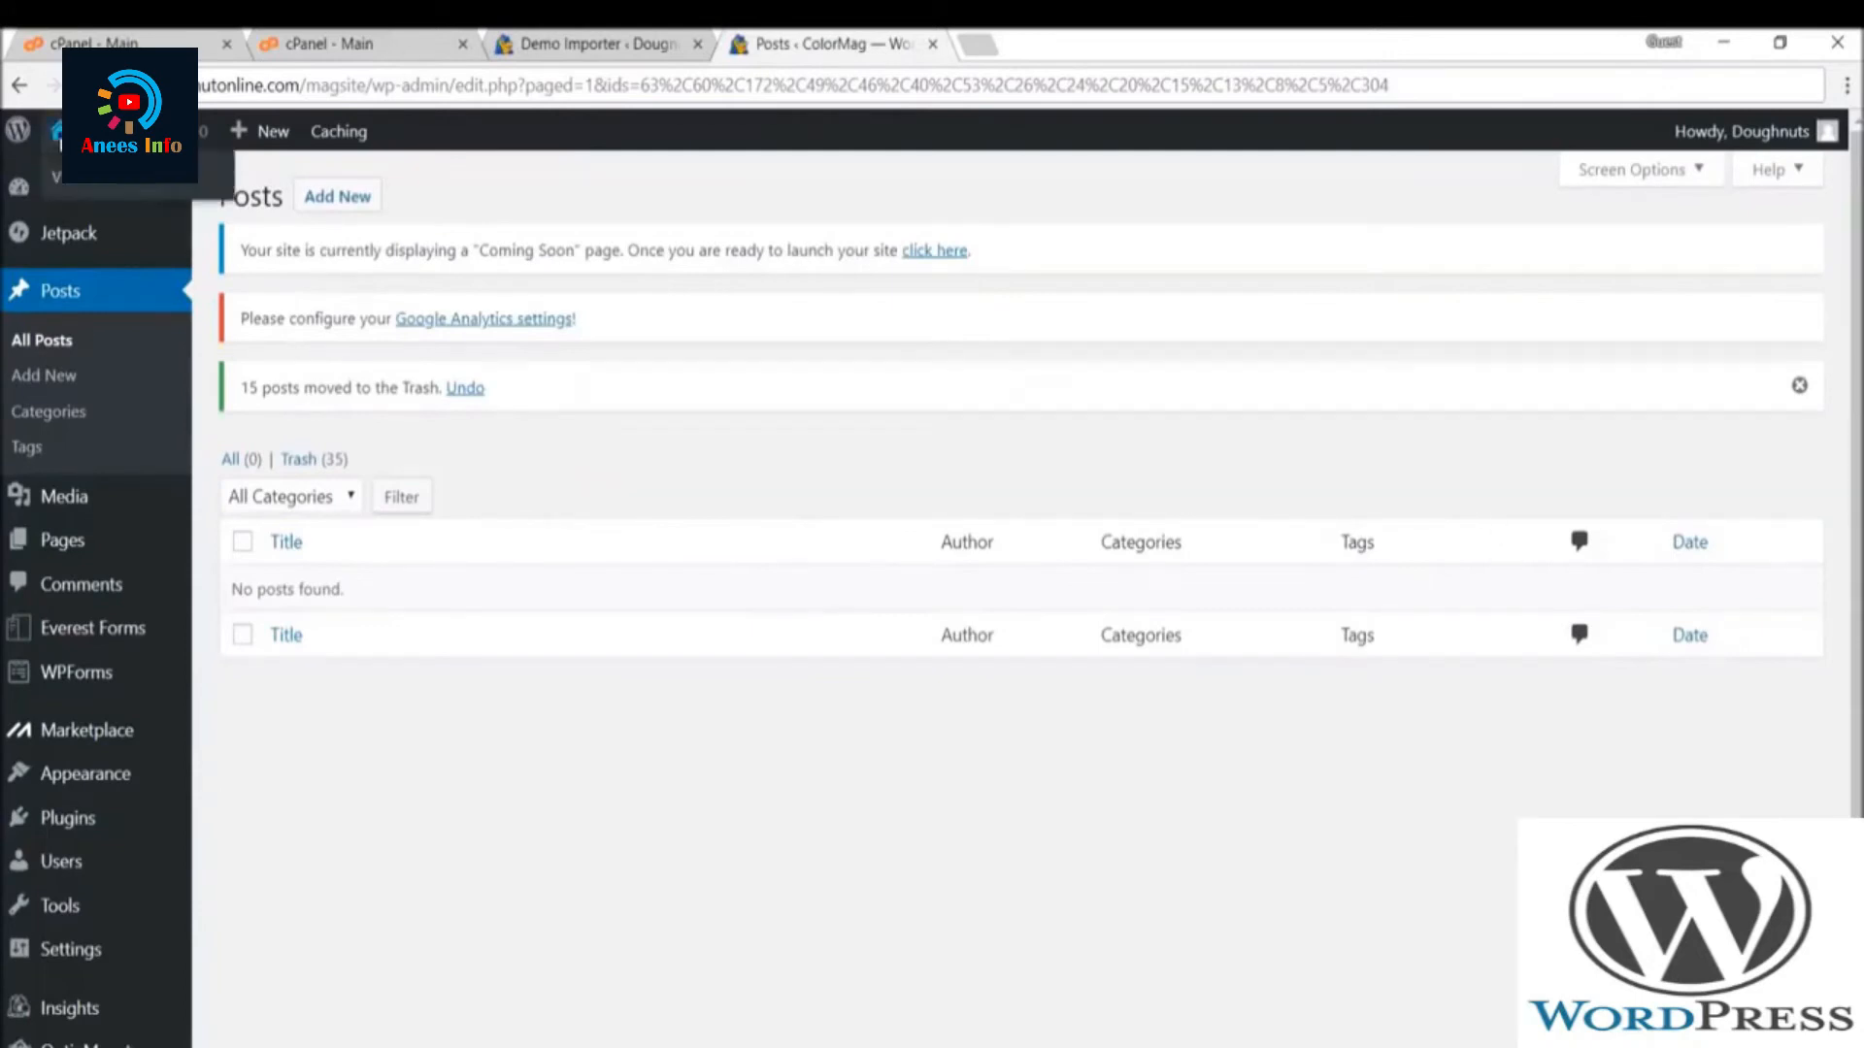
- Open the site's home page in a new browser tab and examine its sections from header to footer
right_click(105, 189)
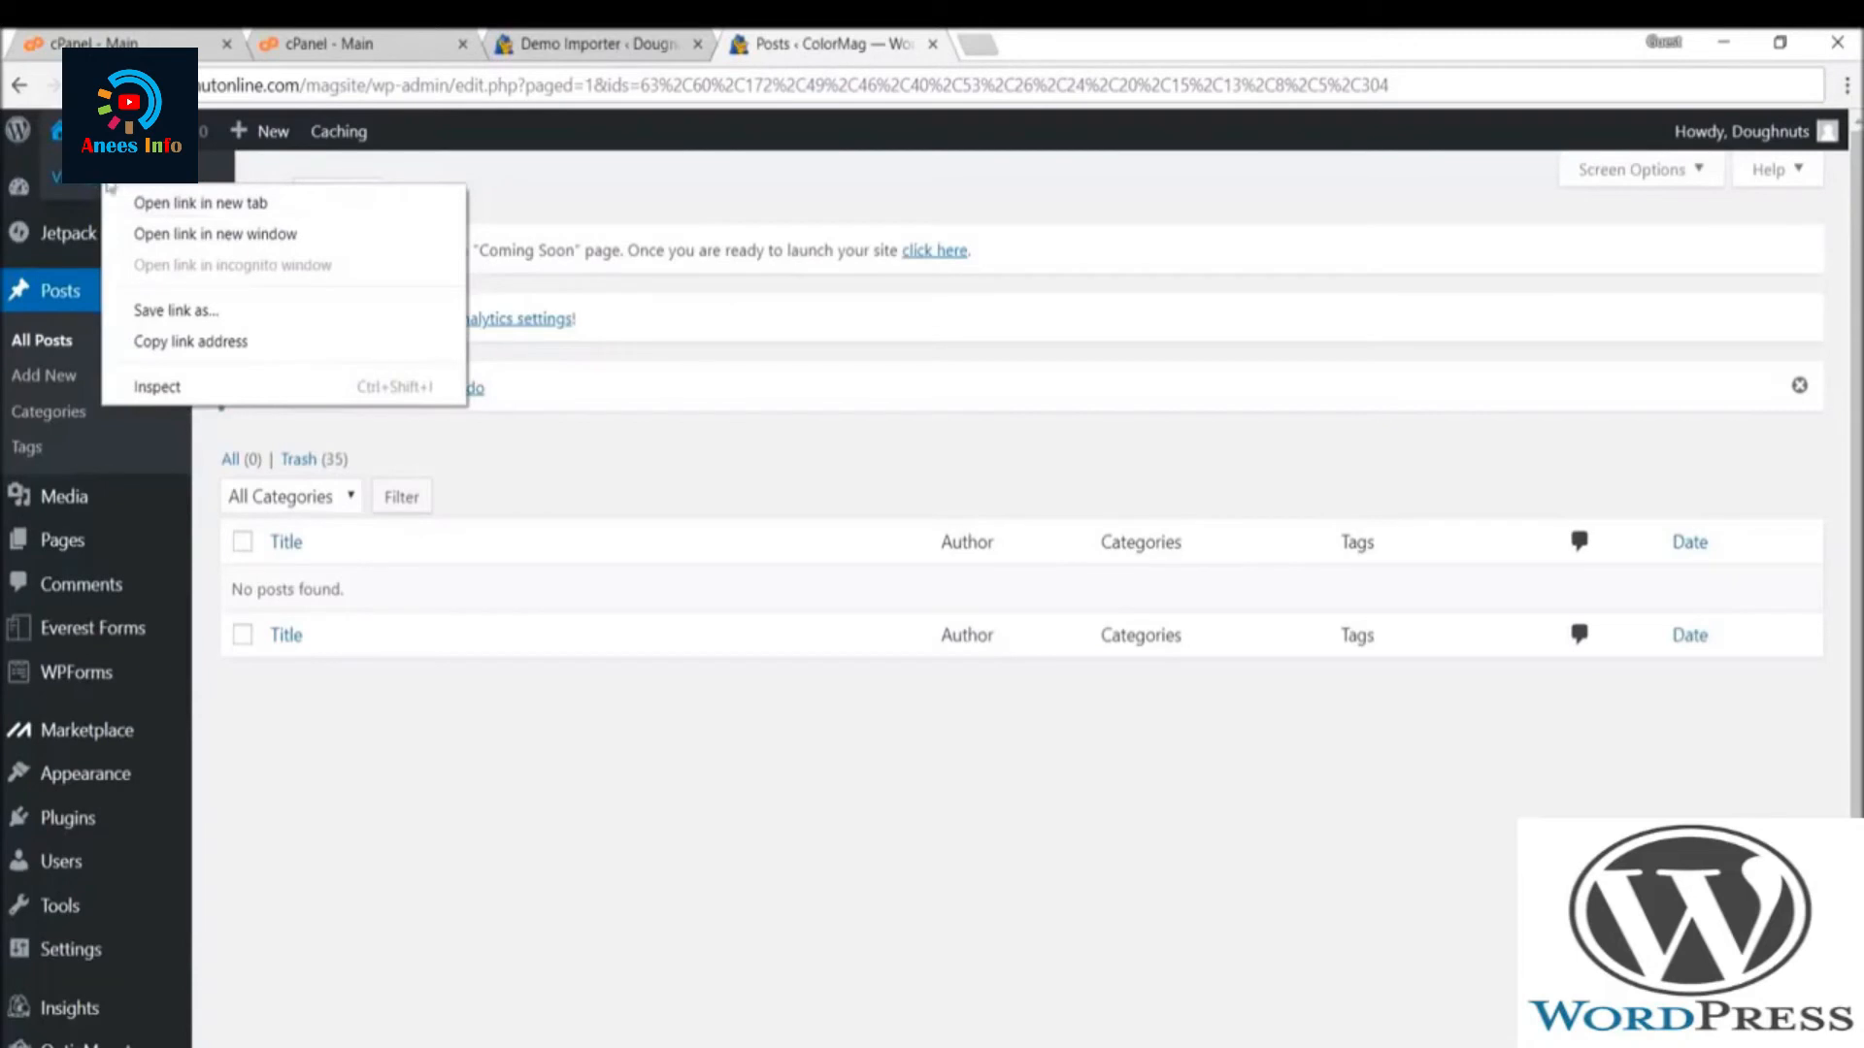
click(131, 205)
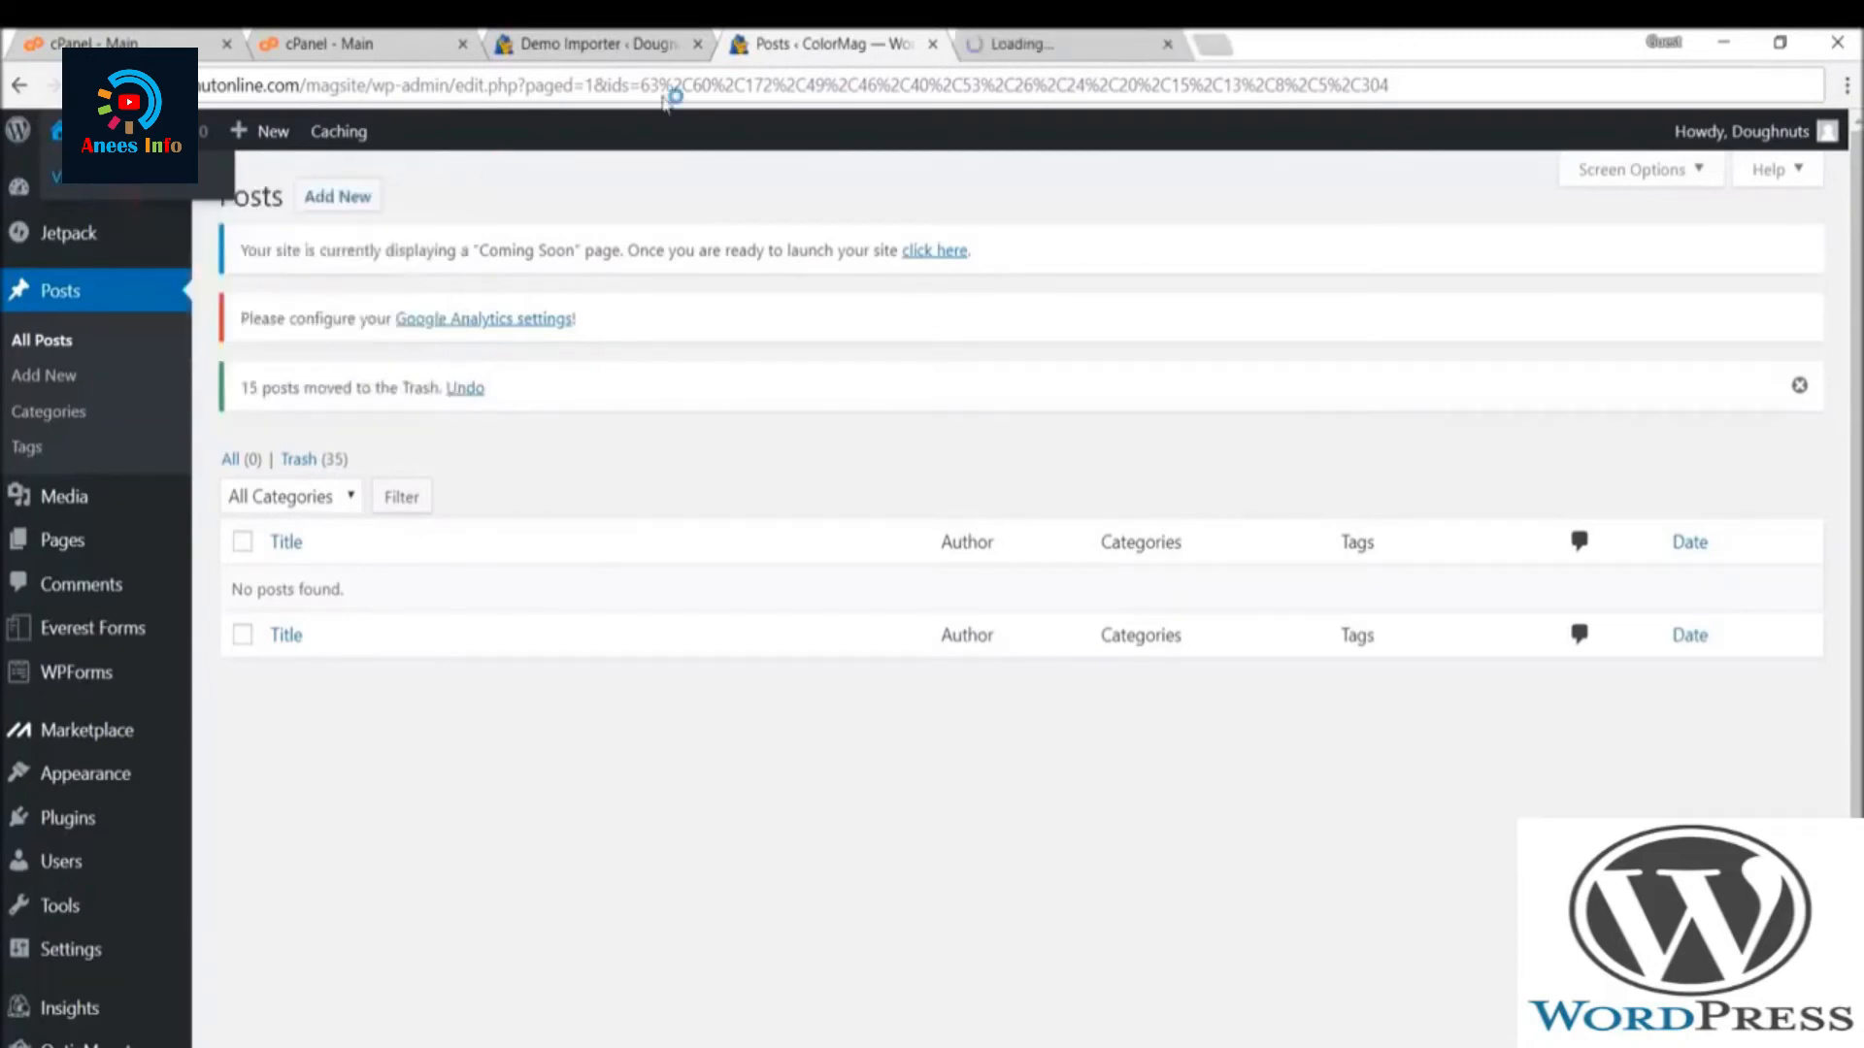
click(1078, 45)
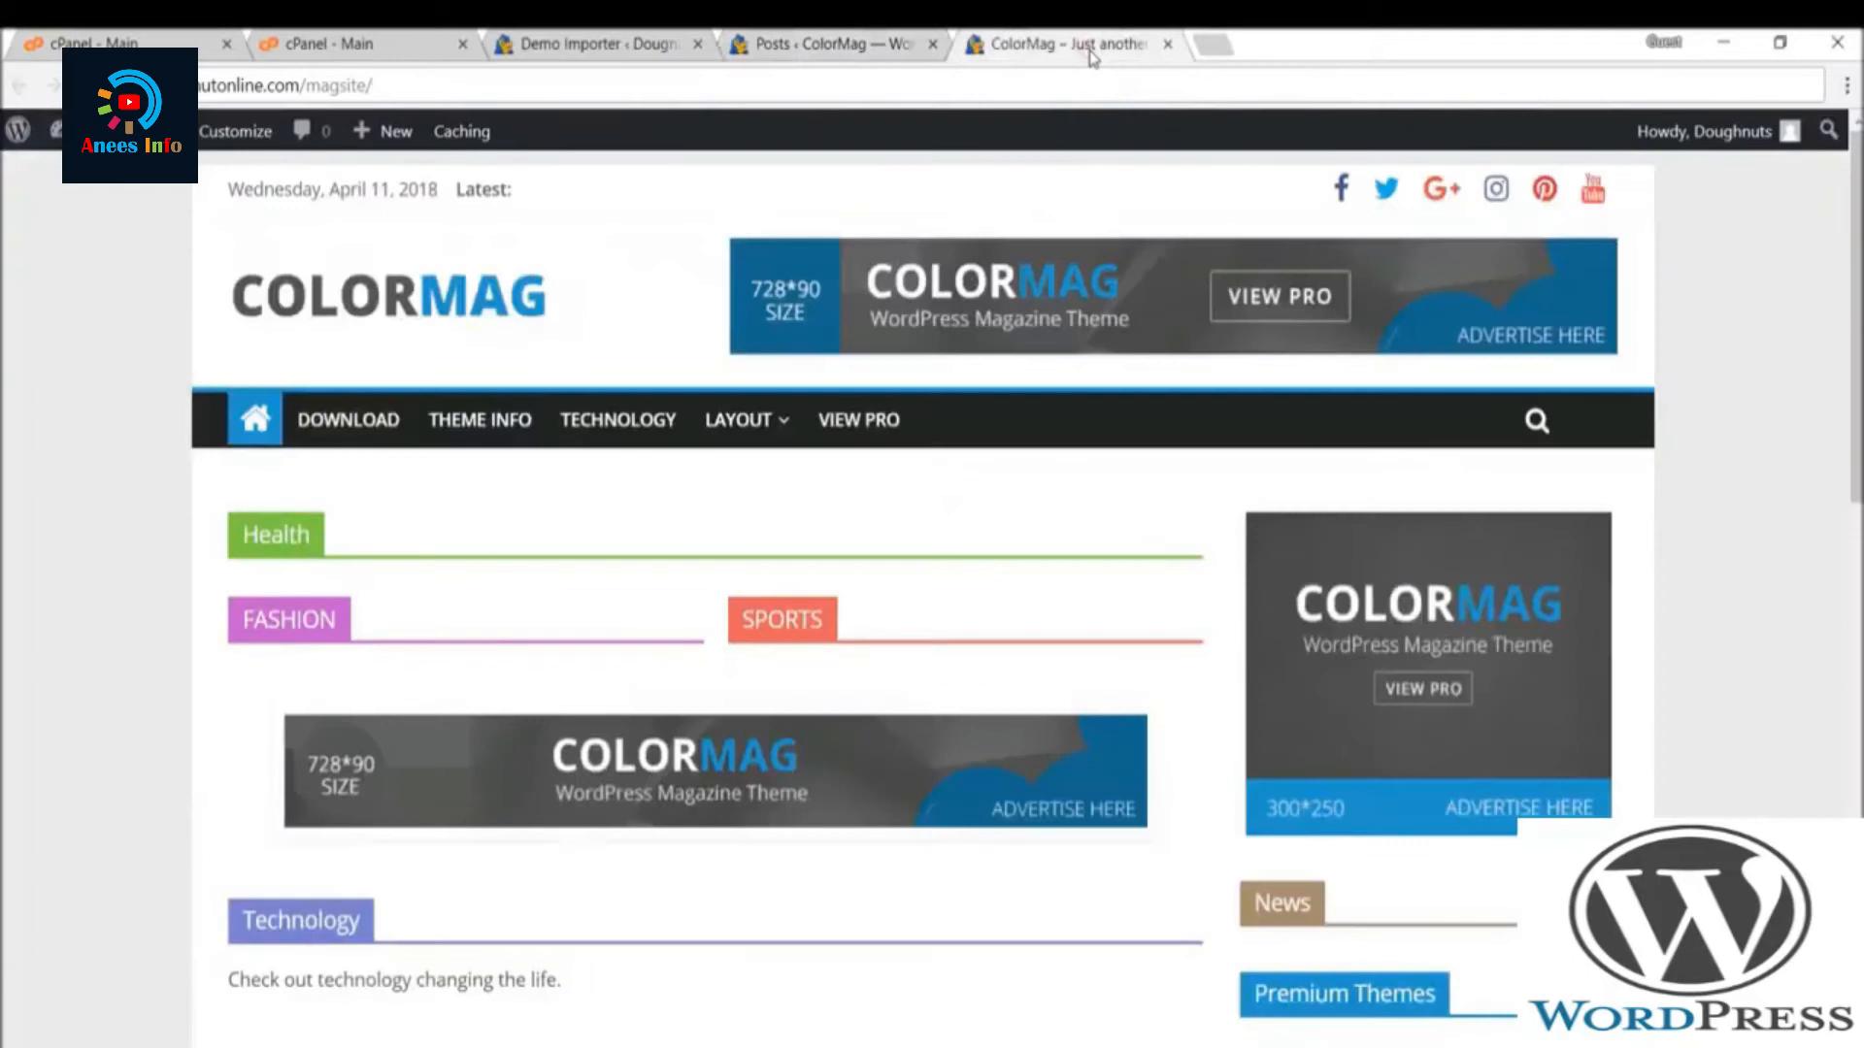
scroll(898, 498, down, 6)
scroll(874, 631, down, 5)
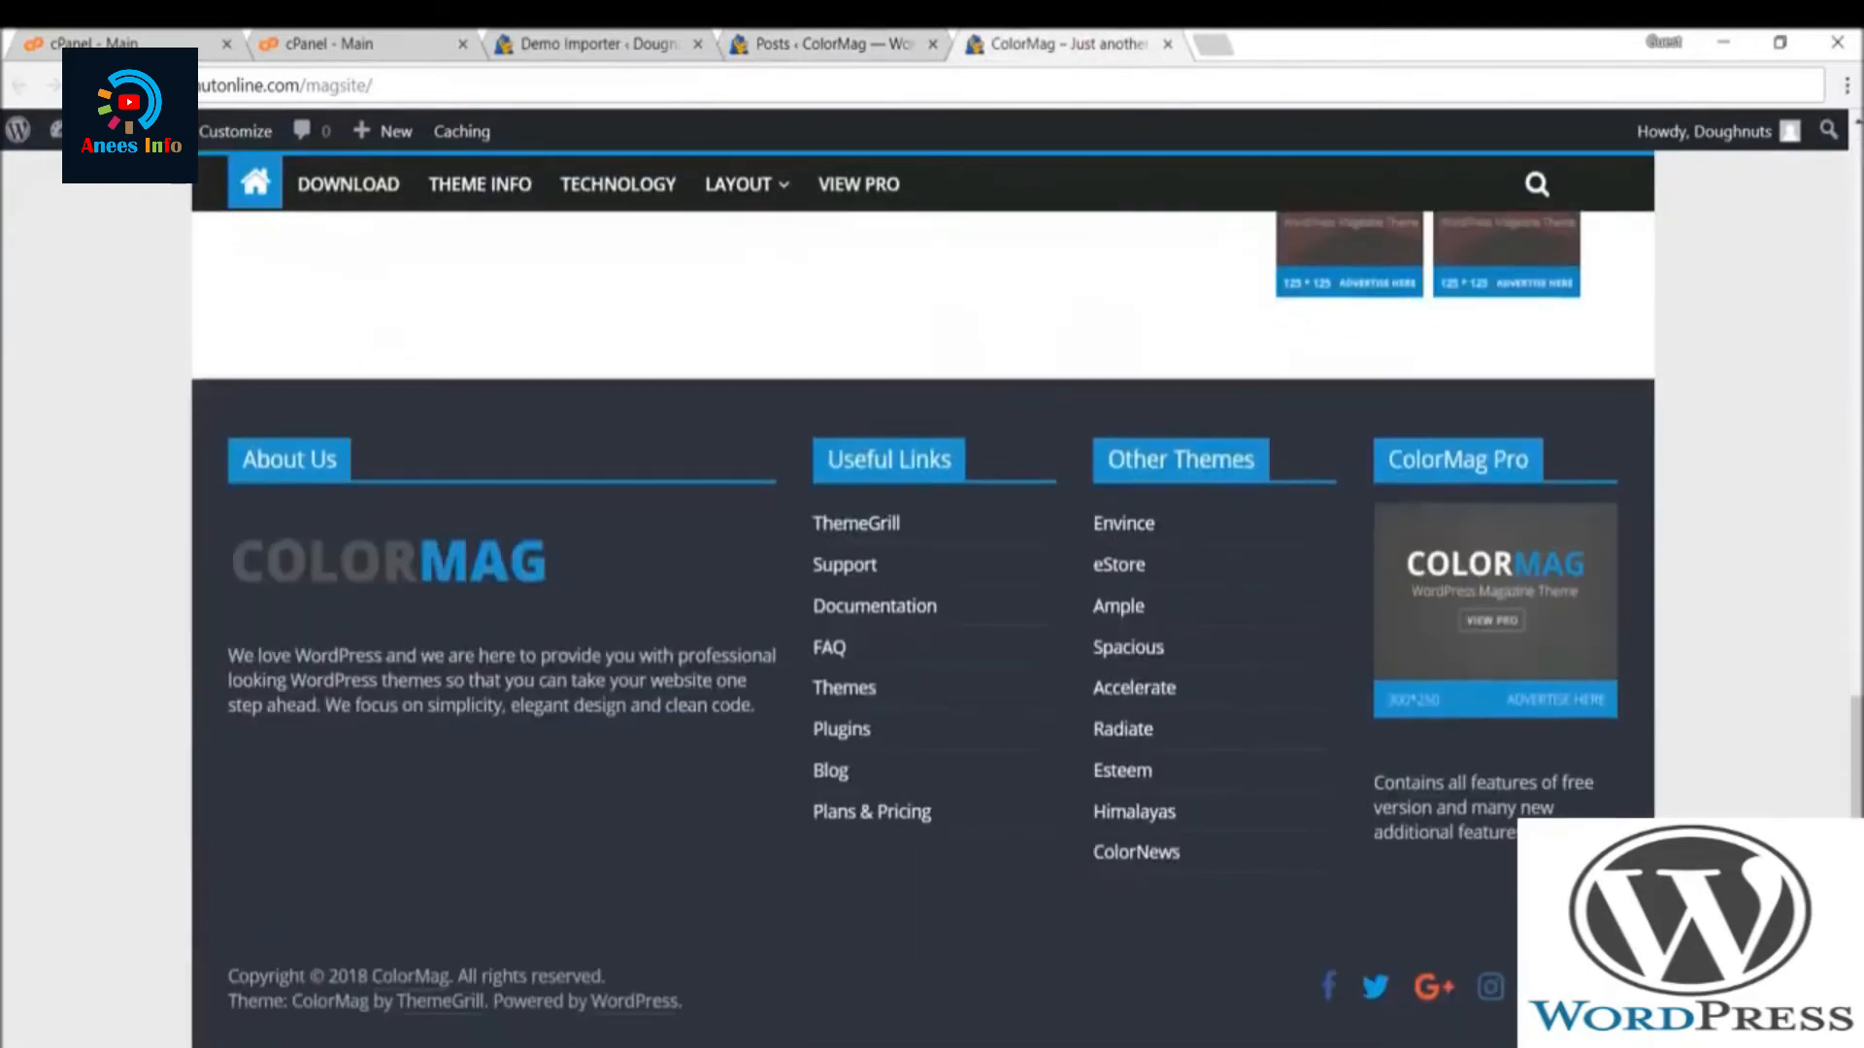
scroll(1019, 553, up, 10)
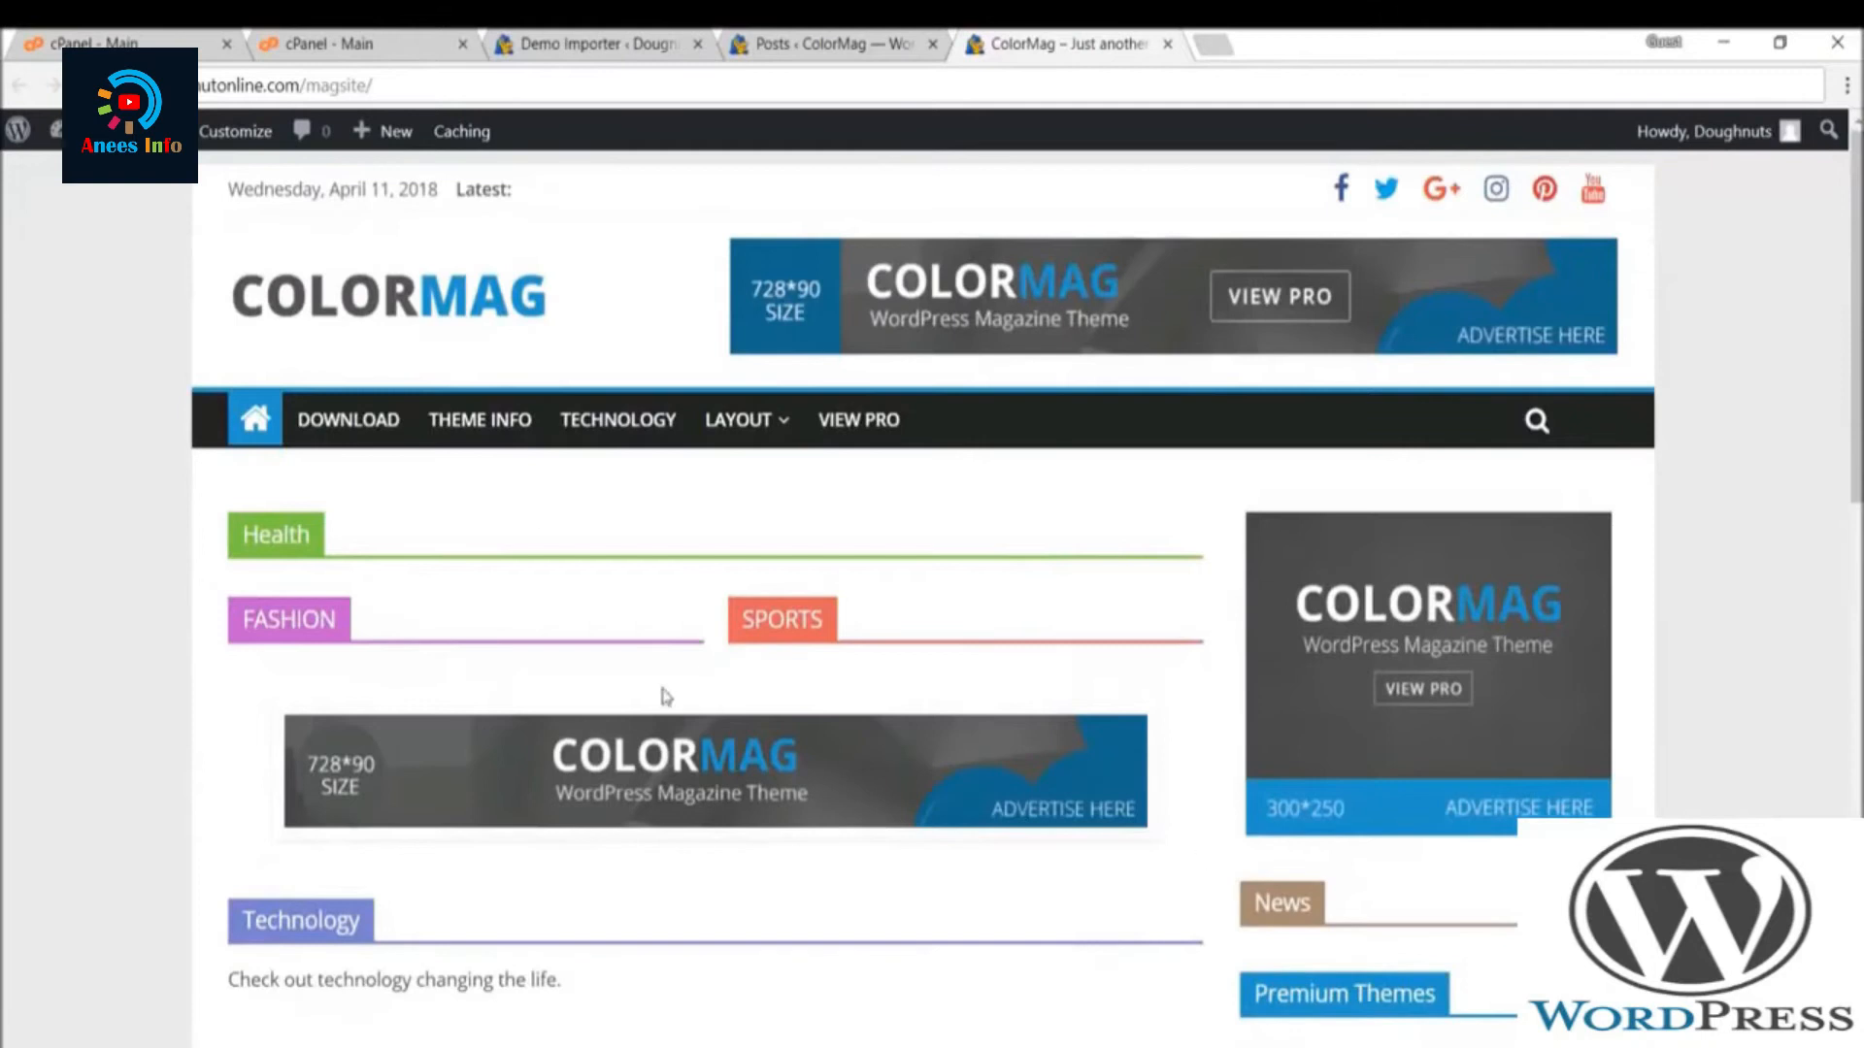
scroll(307, 362, down, 1)
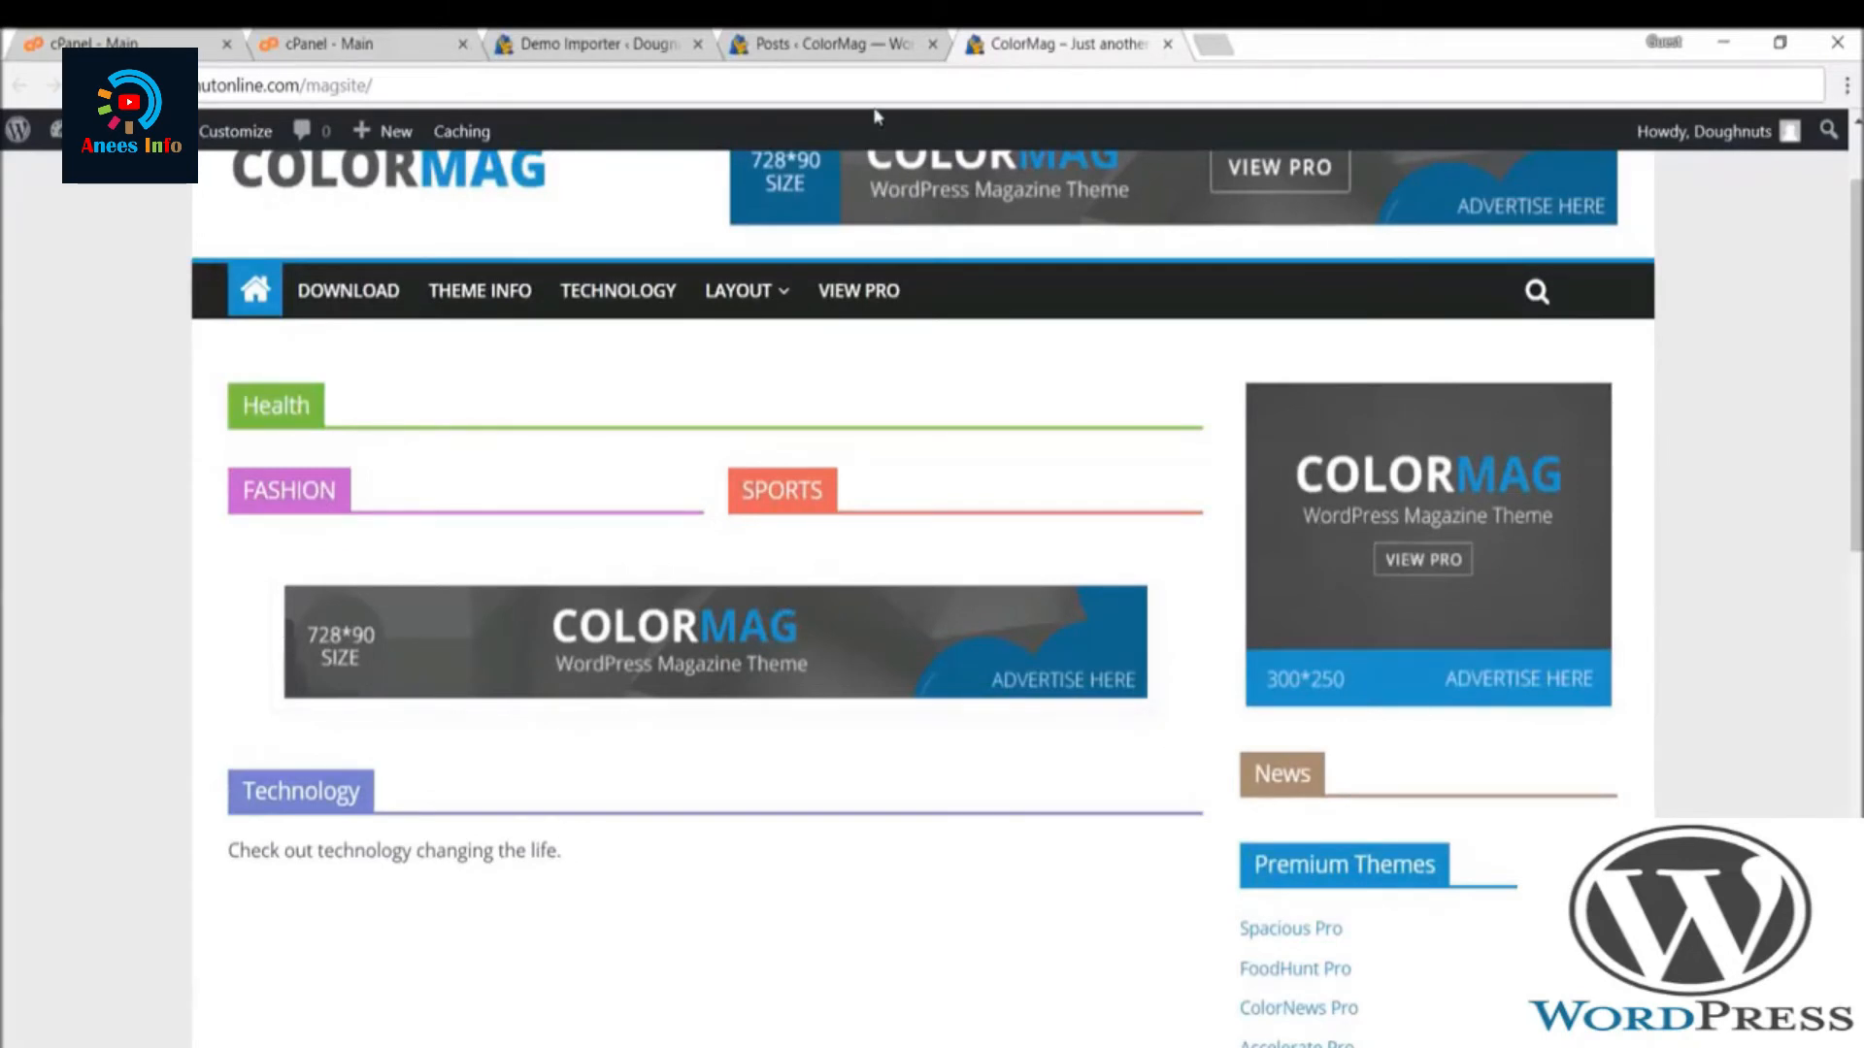
- Return to the posts administration page and start a new post
click(859, 56)
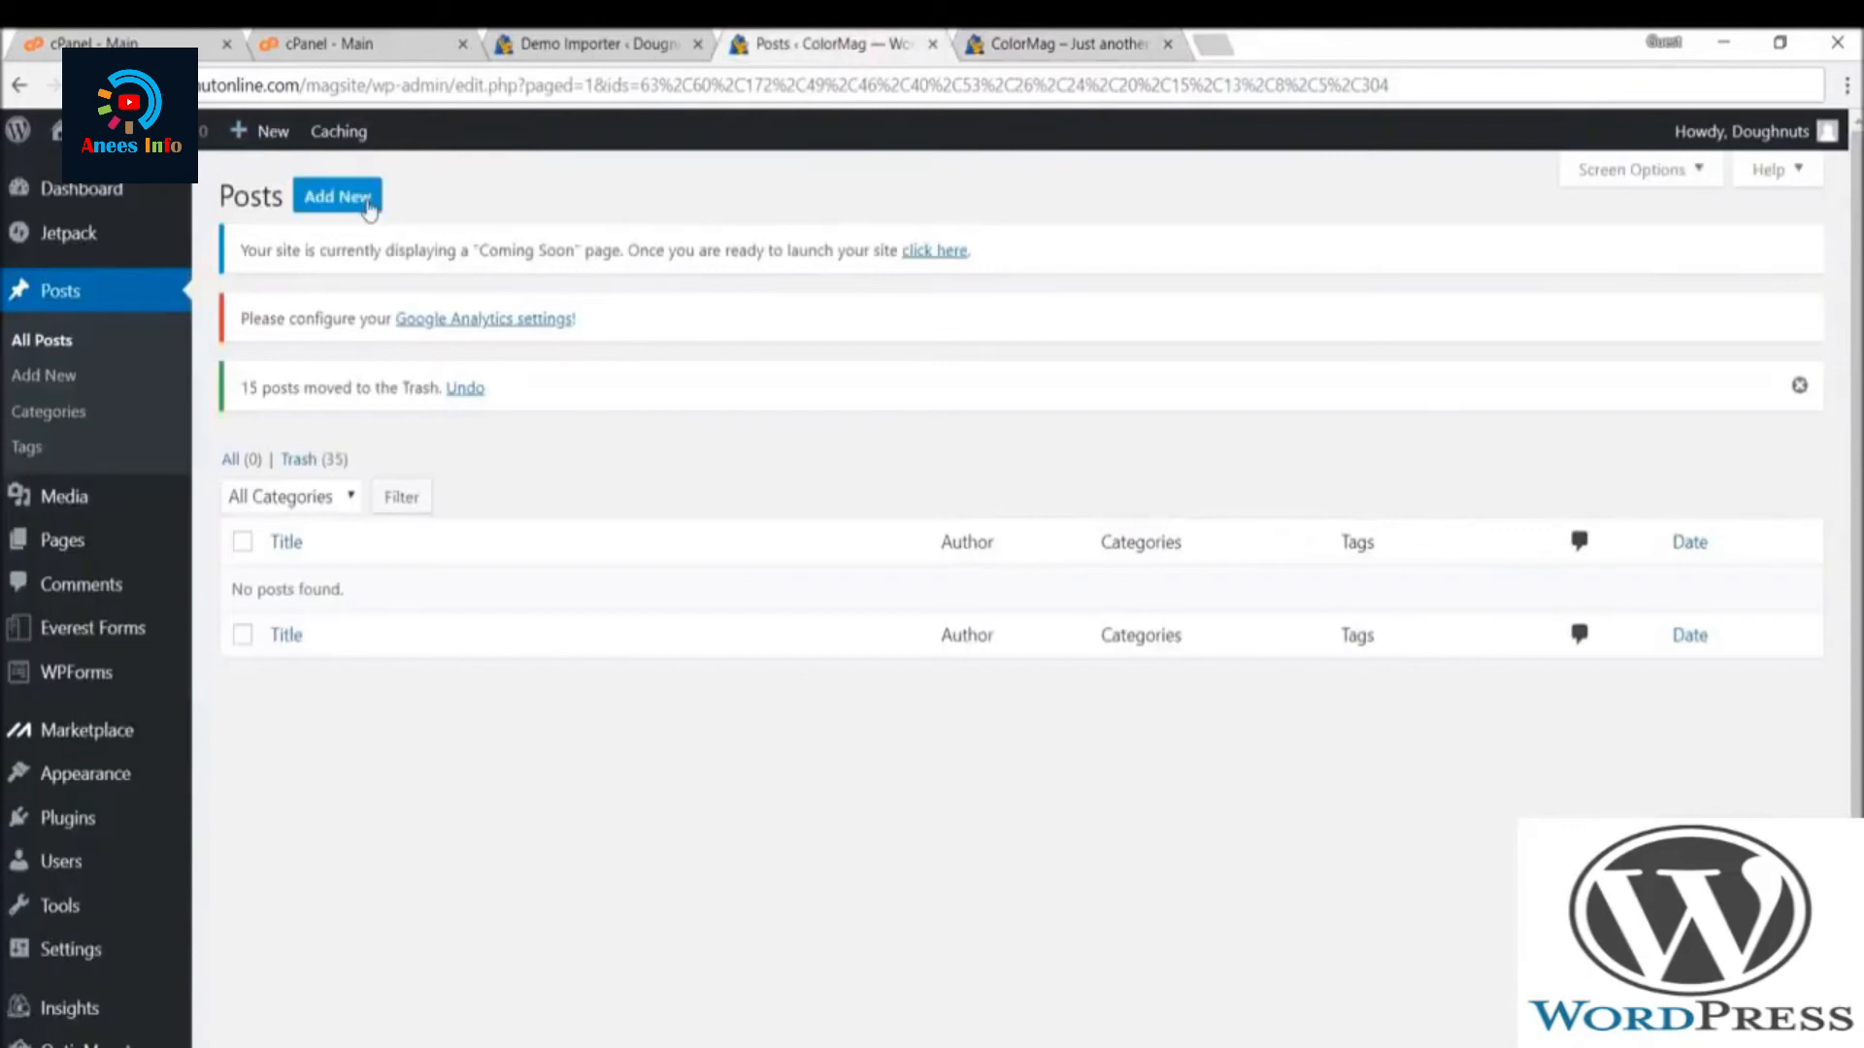
click(367, 200)
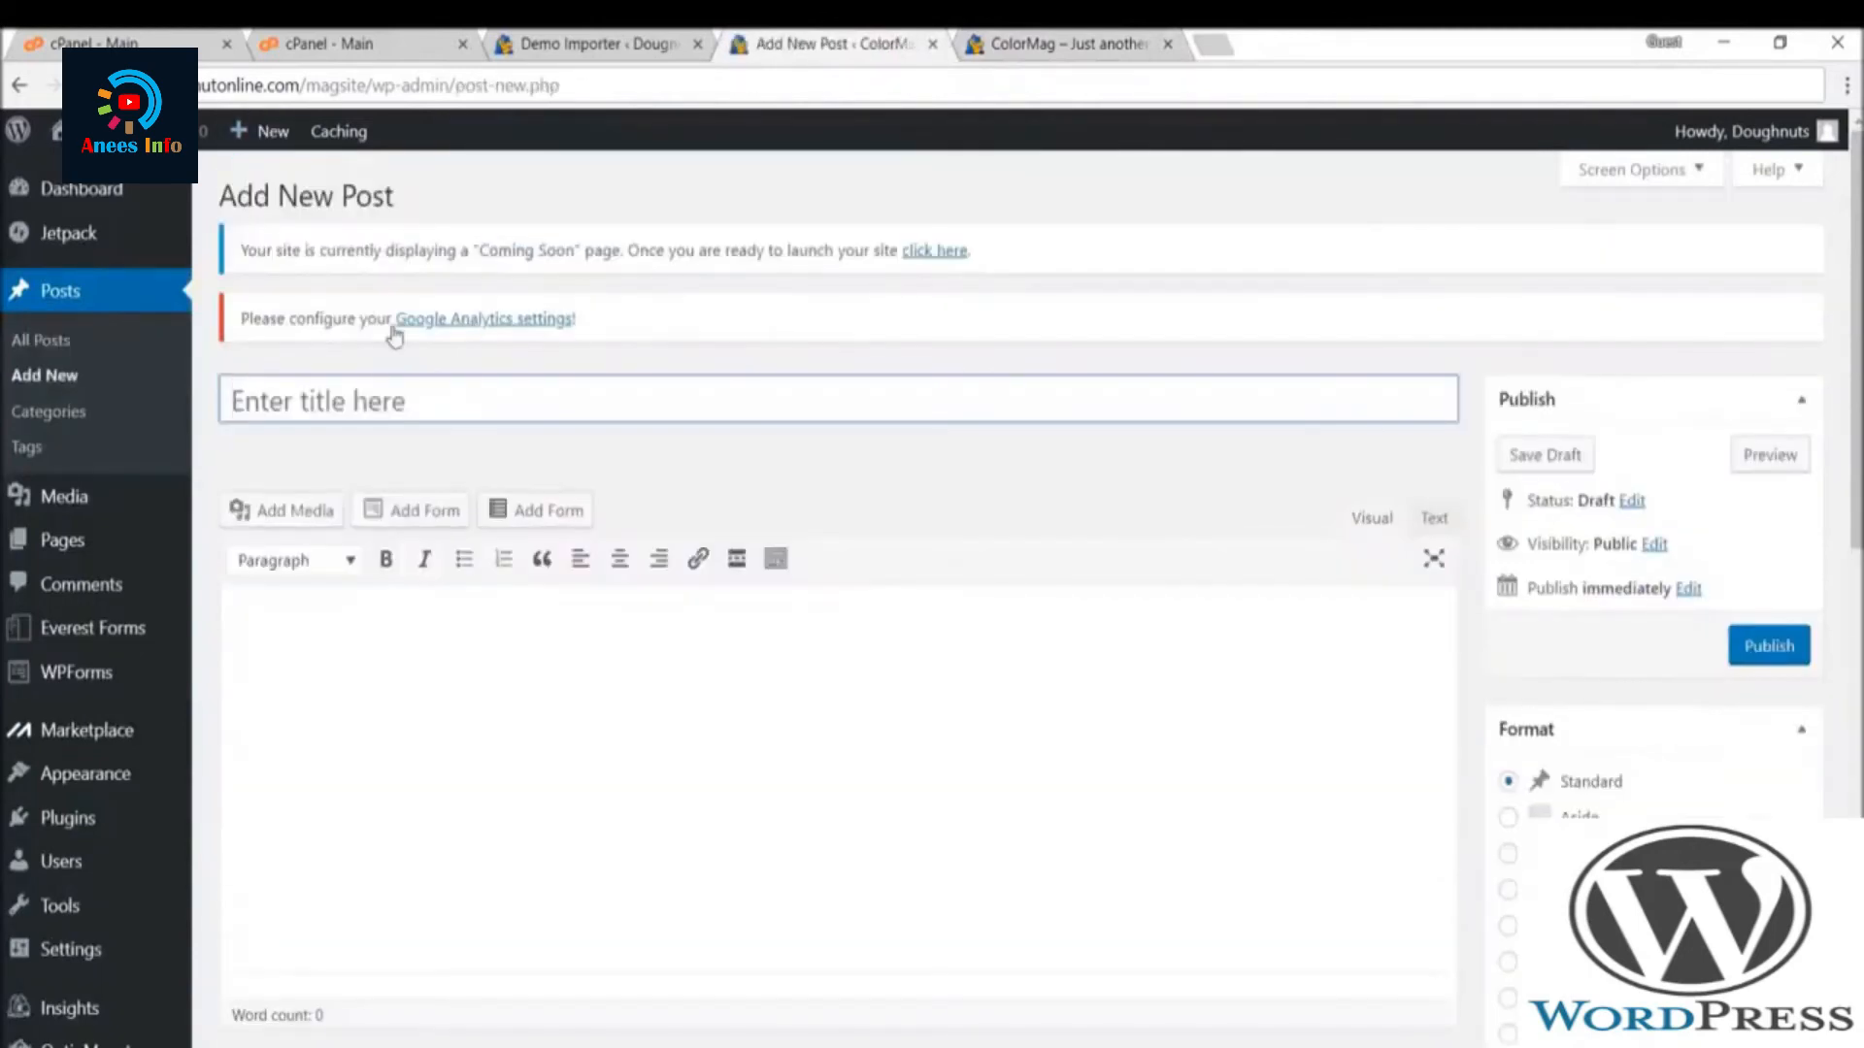
- Title the new post "DDoS Attacks on the Rise"
click(376, 396)
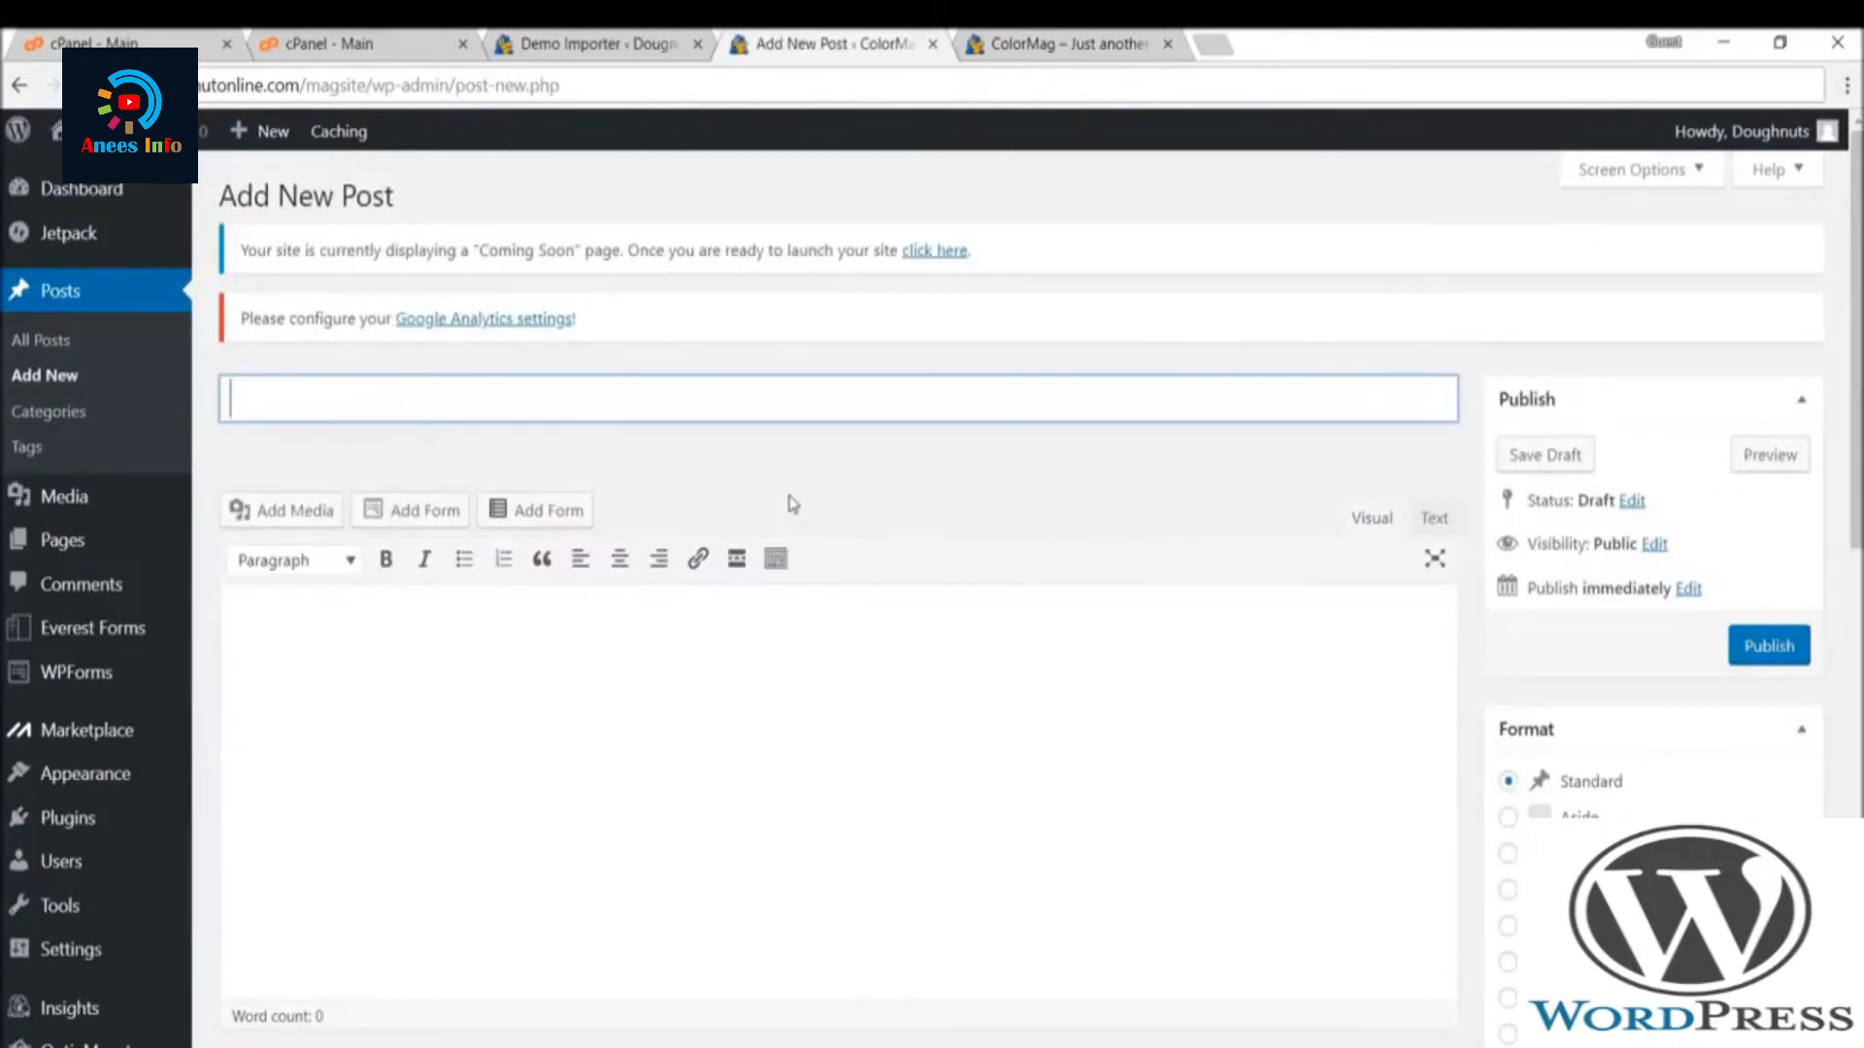
text(DDoS Attacks on the Rise)
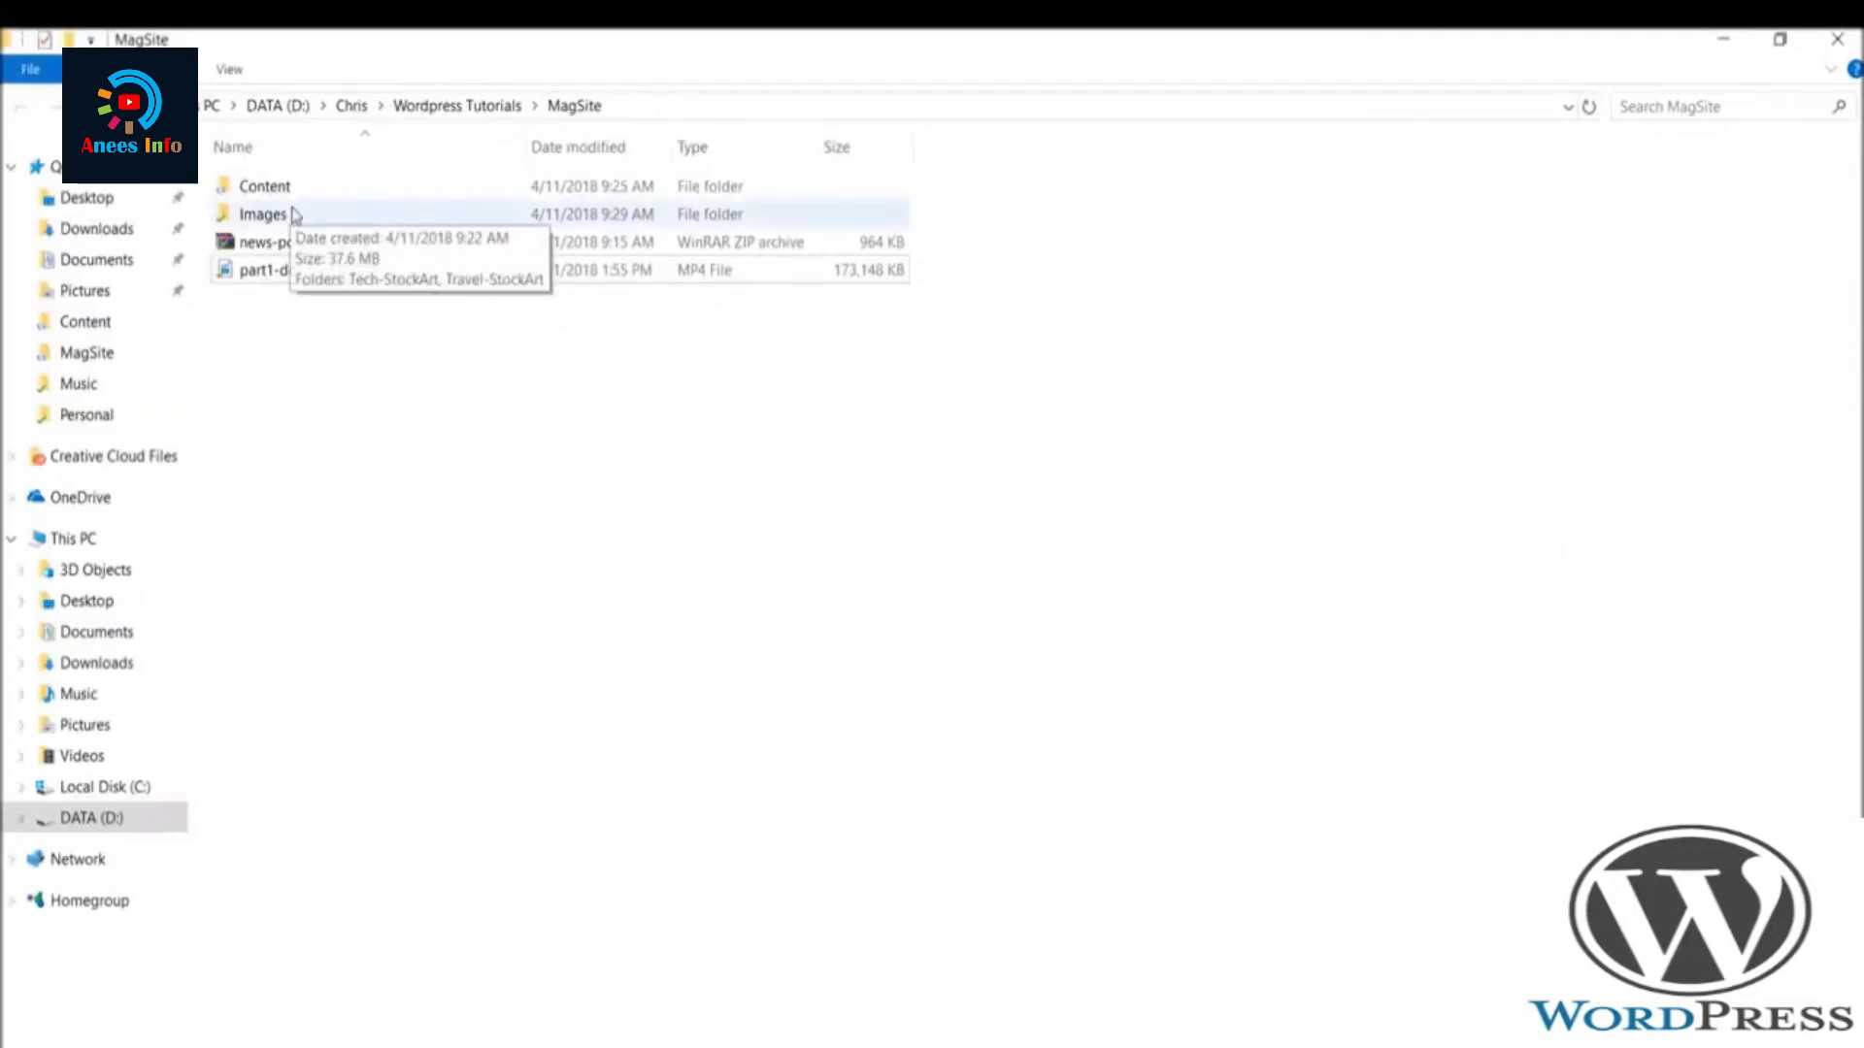
- In File Explorer, open sample-article.txt from the MagSite Content folder and copy its entire text
double_click(292, 190)
double_click(308, 192)
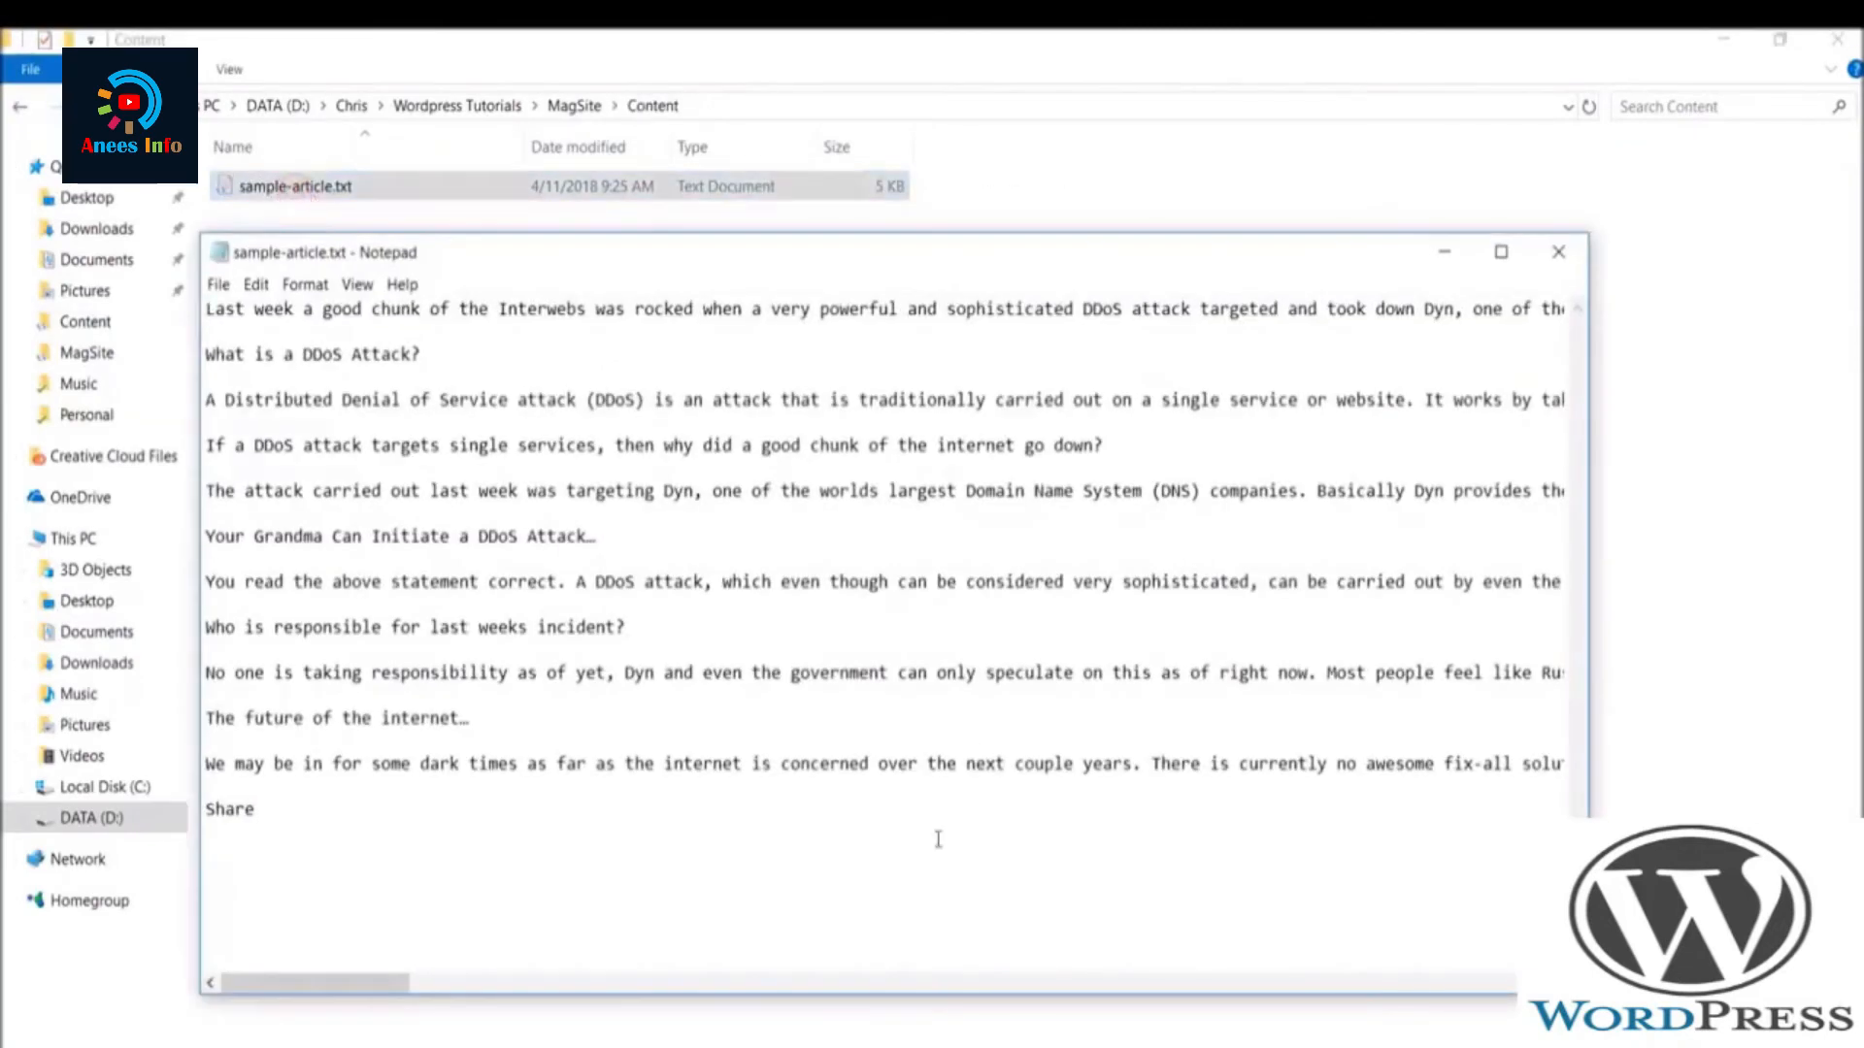
key(ctrl+a)
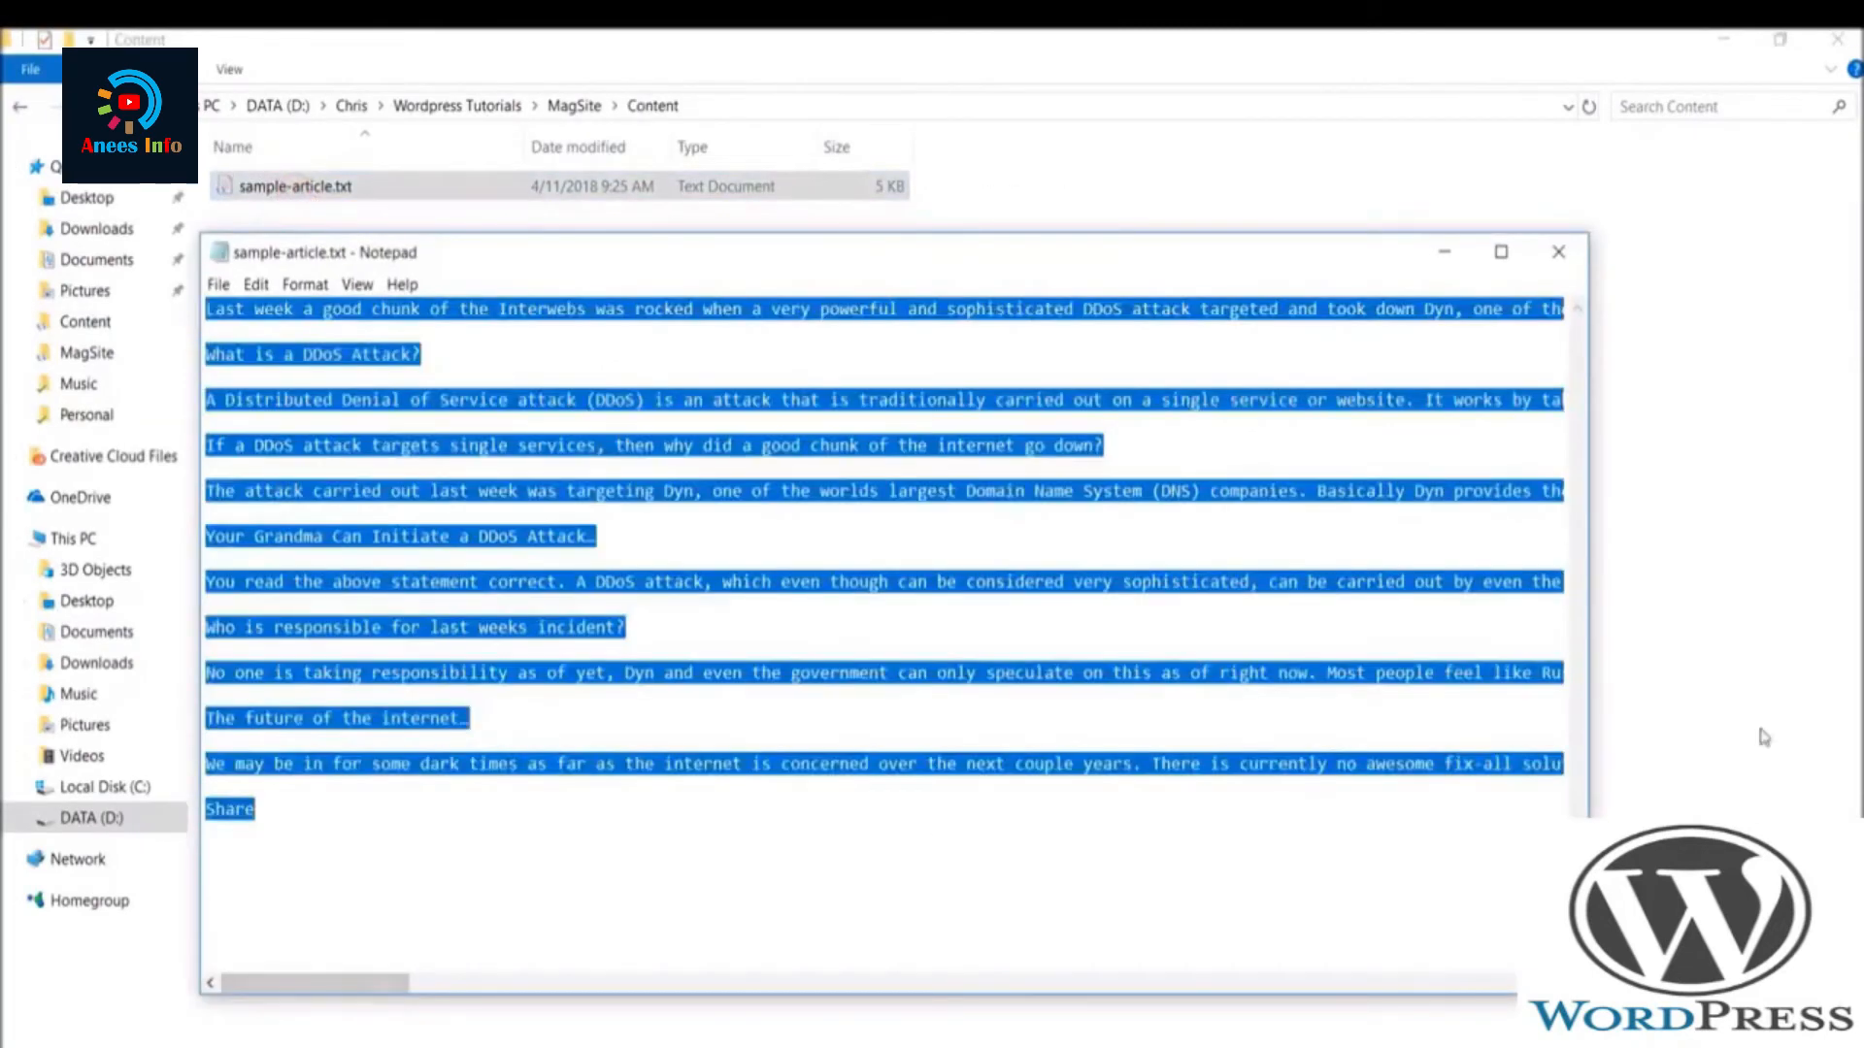
click(1724, 39)
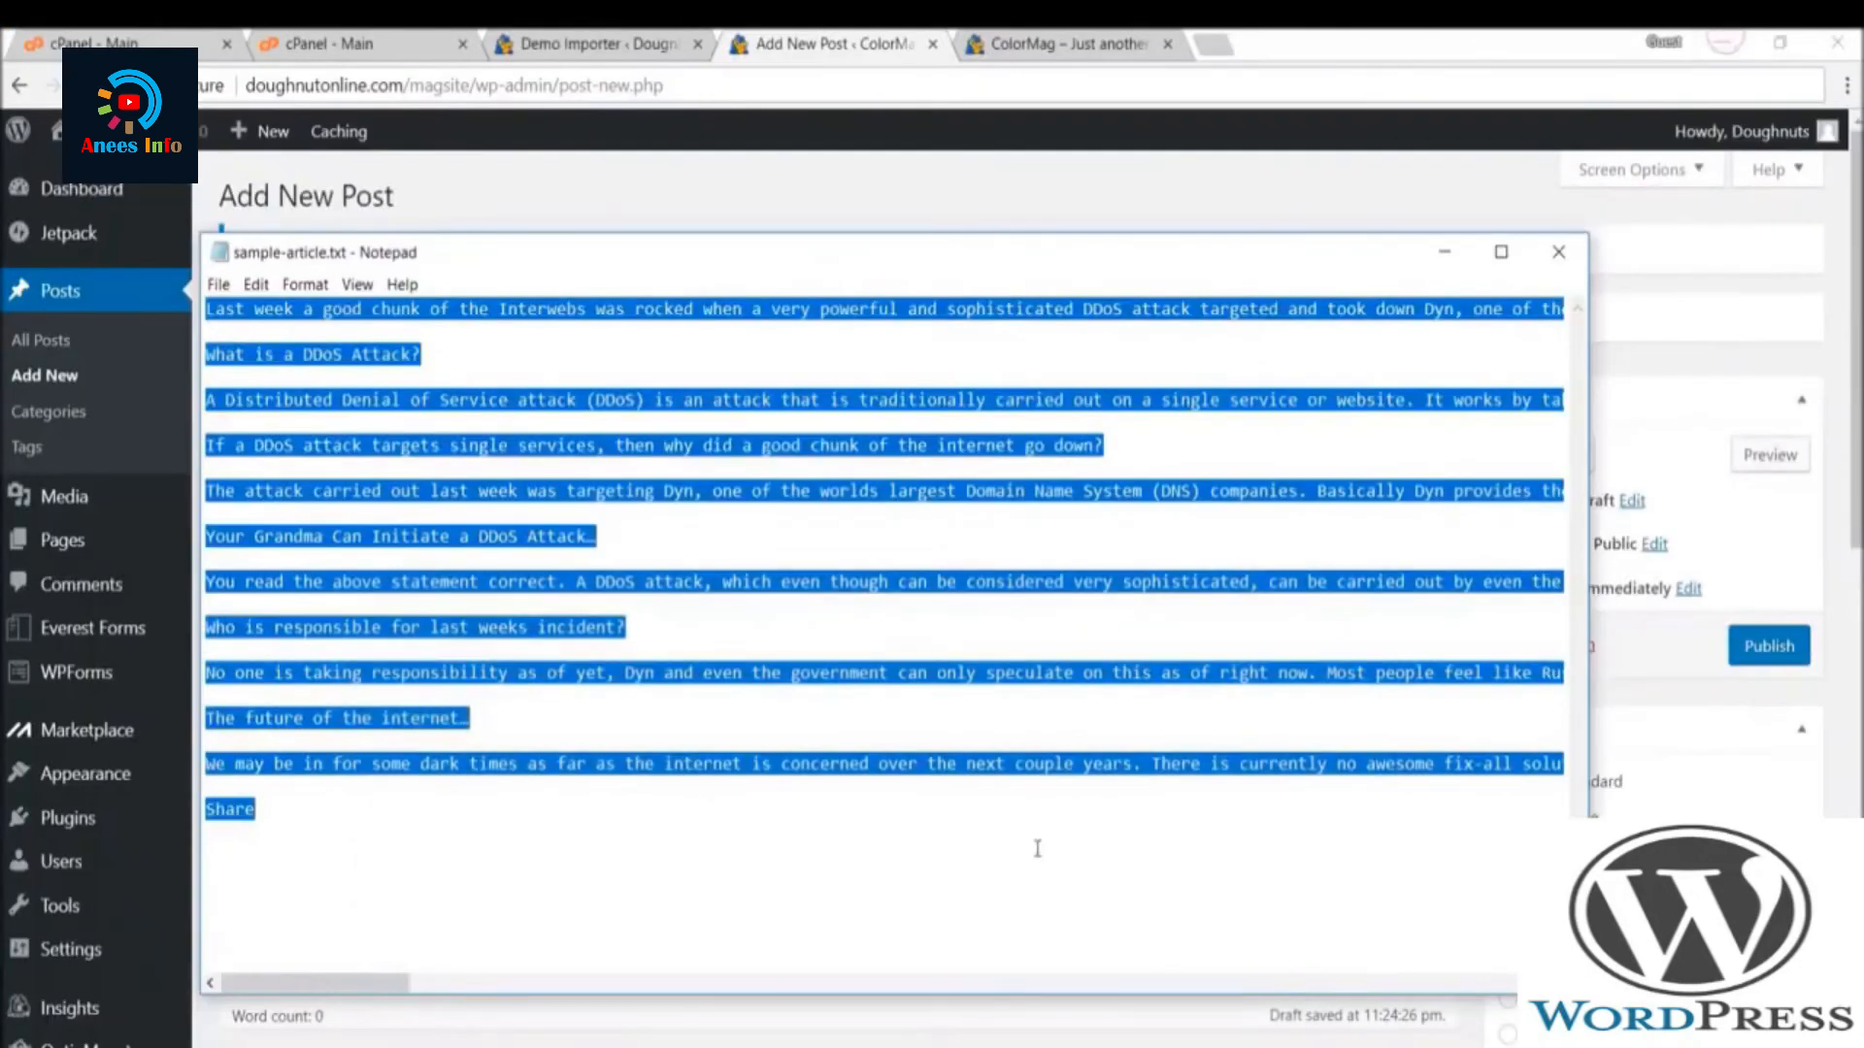
- Return to the new post in the browser and paste the copied article text into its body
click(986, 1031)
click(706, 829)
scroll(701, 816, down, 2)
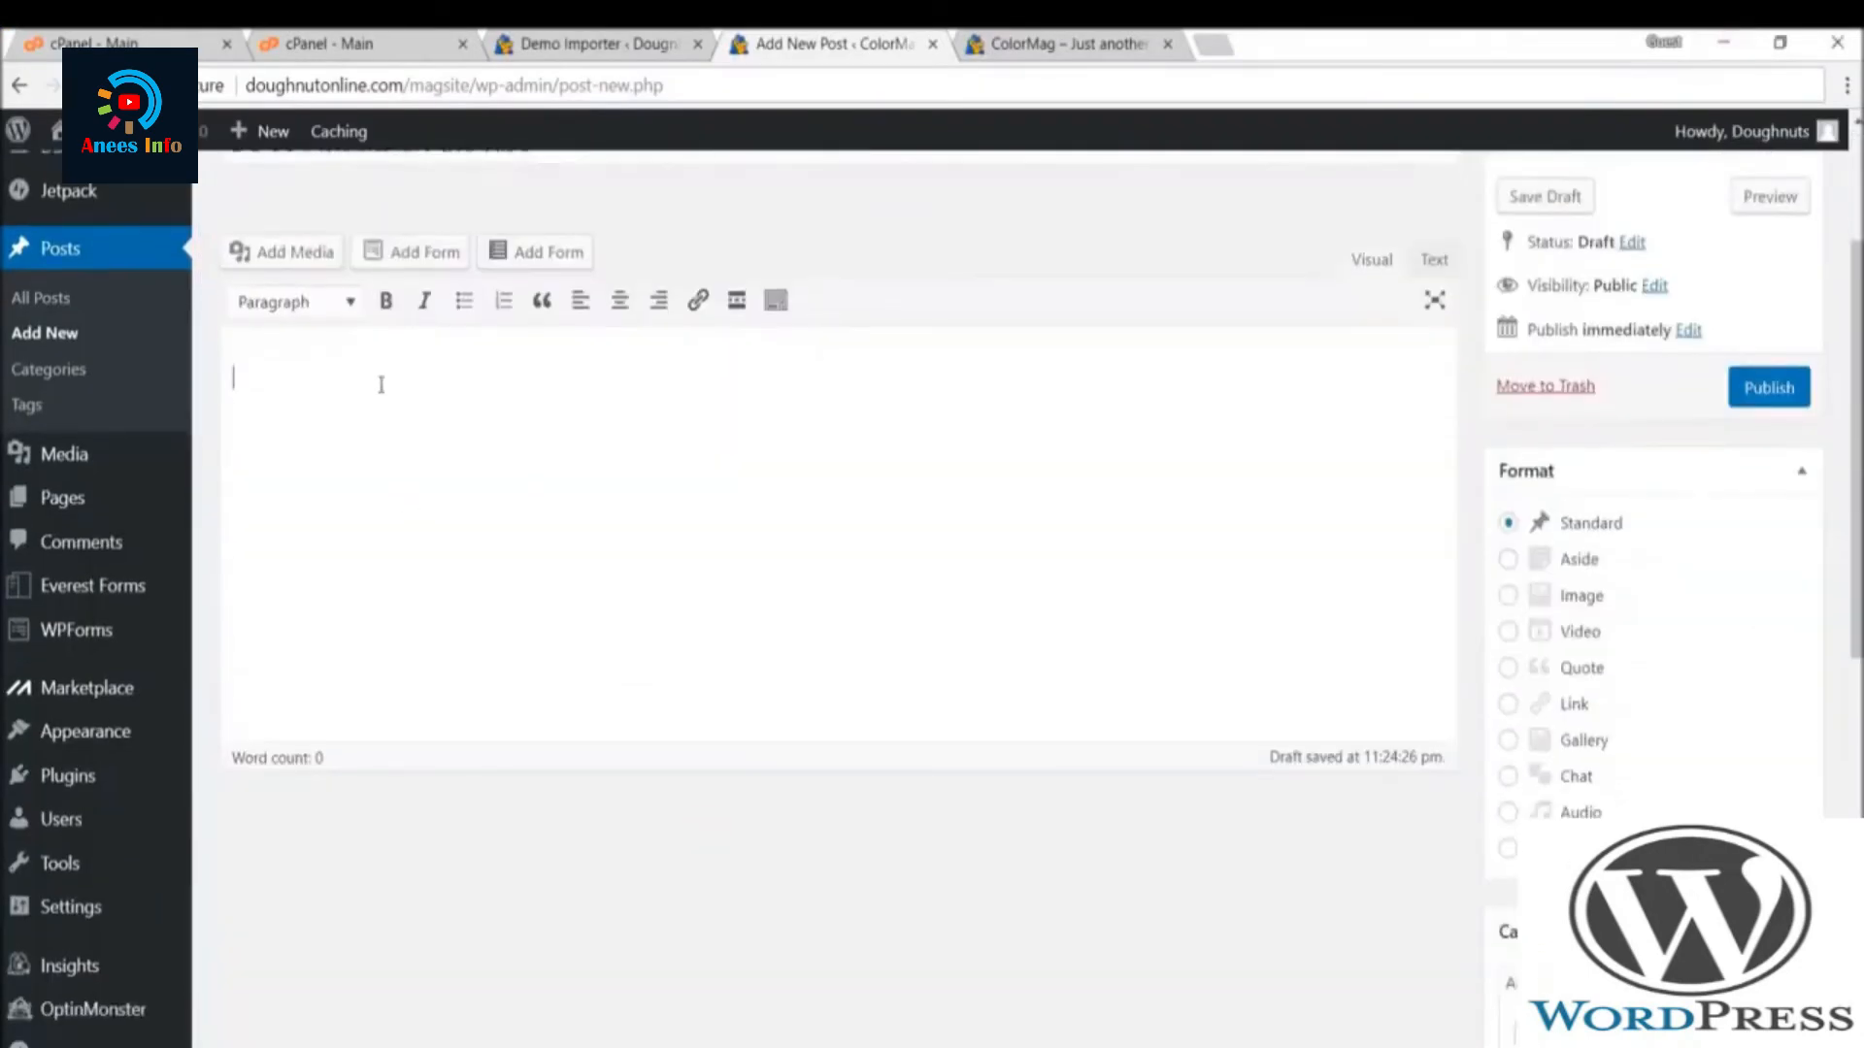
key(ctrl+v)
scroll(427, 417, up, 2)
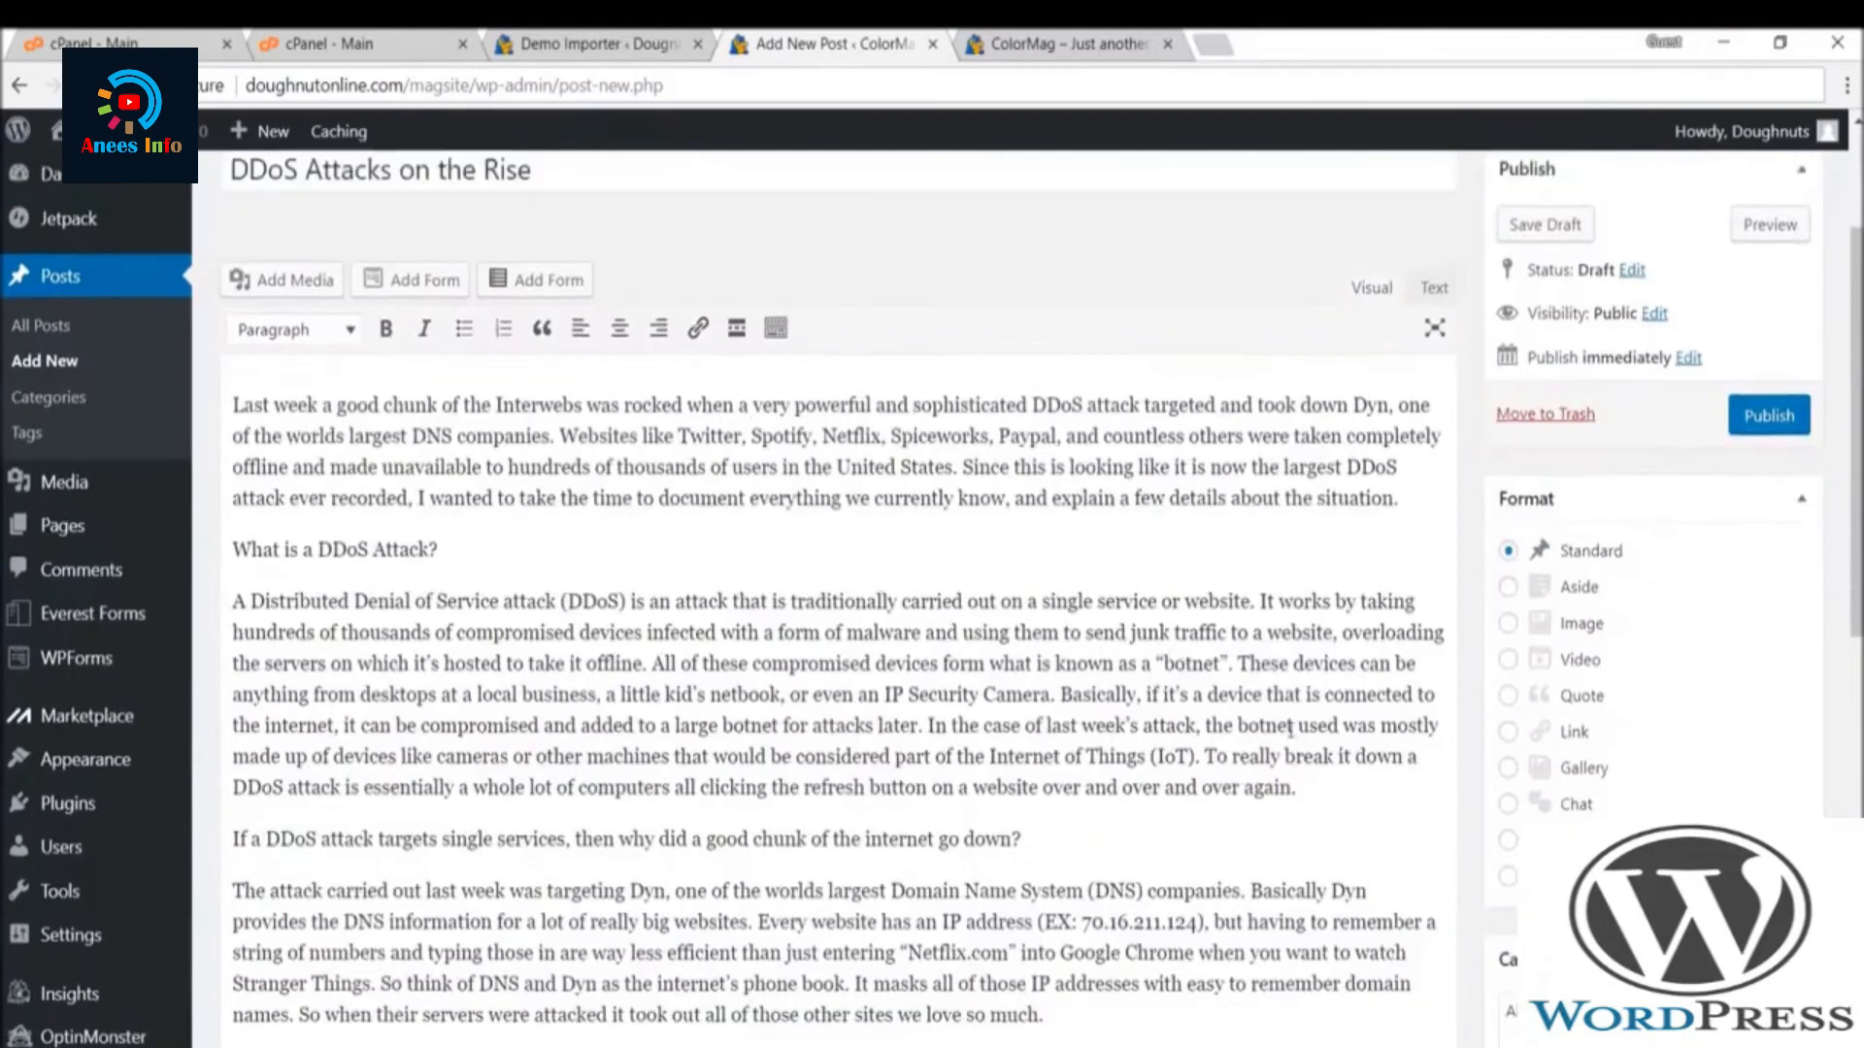
- Assign the post to the Latest and Technology categories, checking the site's home page sections for reference
scroll(1629, 551, down, 5)
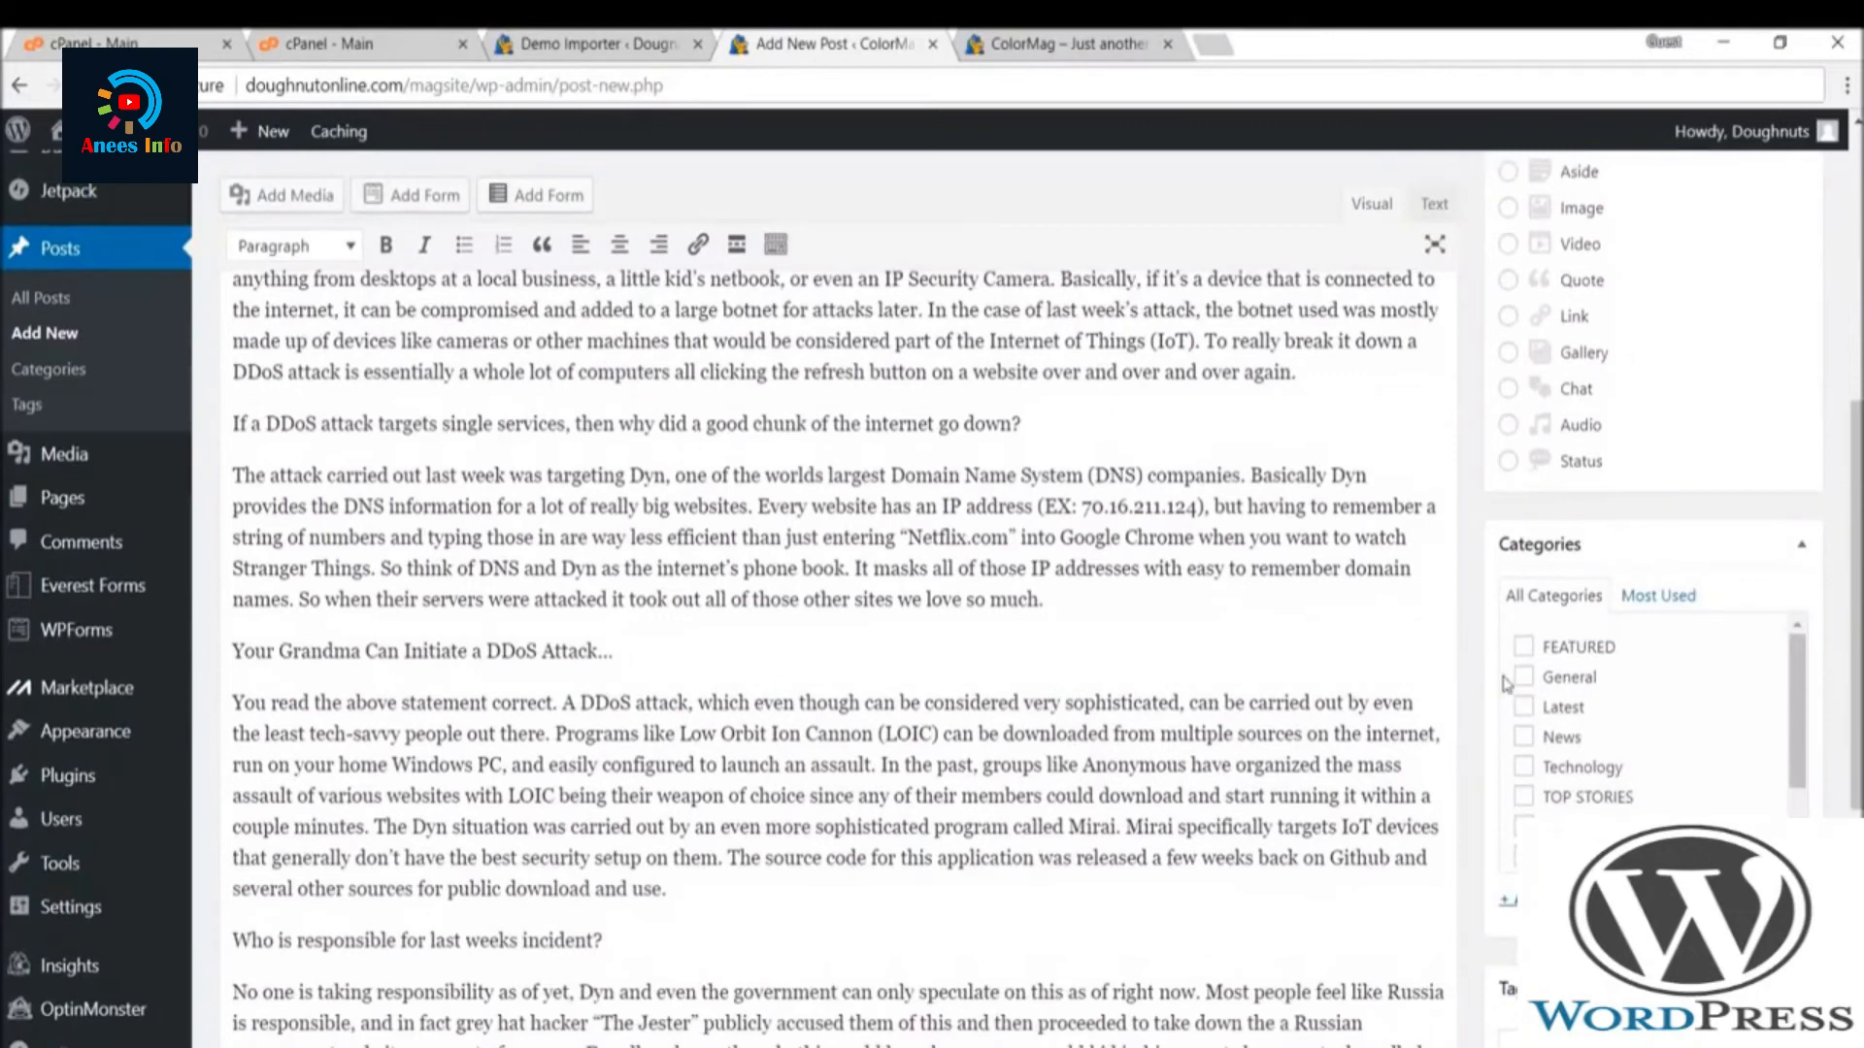
scroll(1528, 650, up, 1)
scroll(1567, 733, down, 1)
click(1524, 767)
click(995, 41)
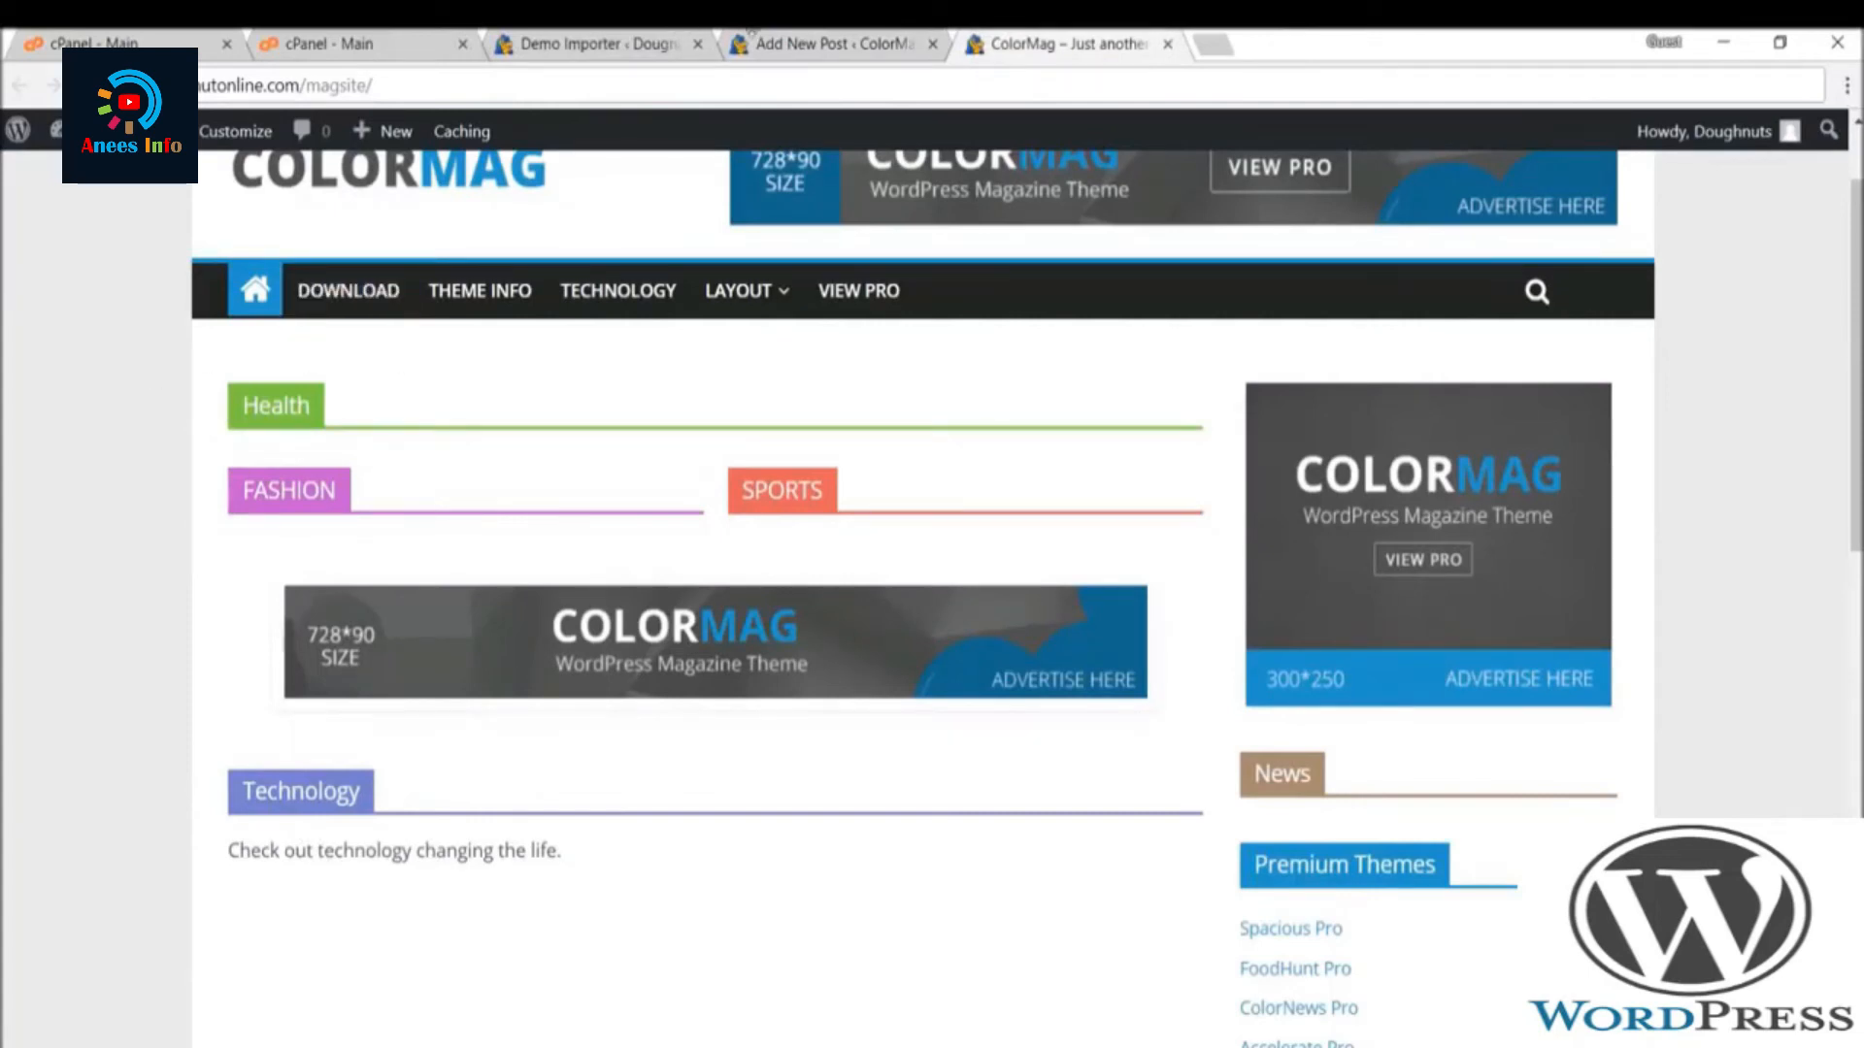
click(772, 41)
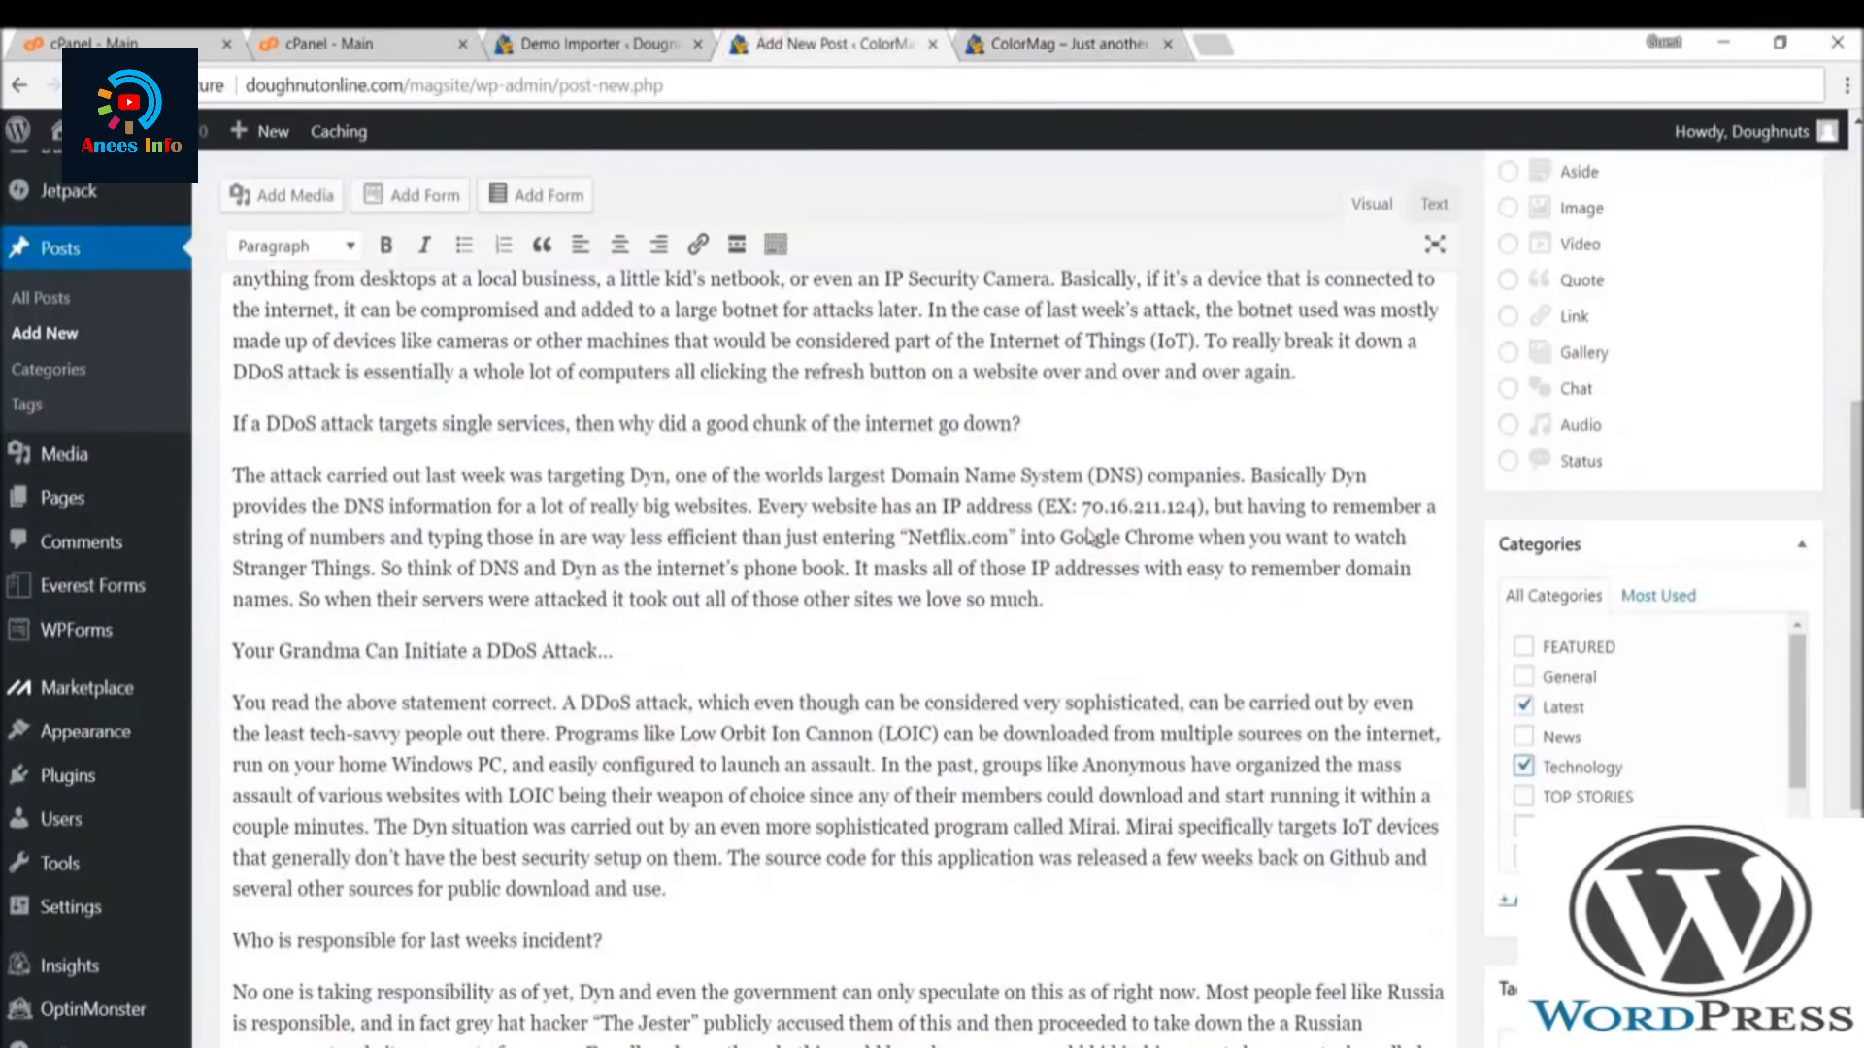
- Add the tags DDoS and DDoSPrevention to the post
scroll(1613, 561, down, 5)
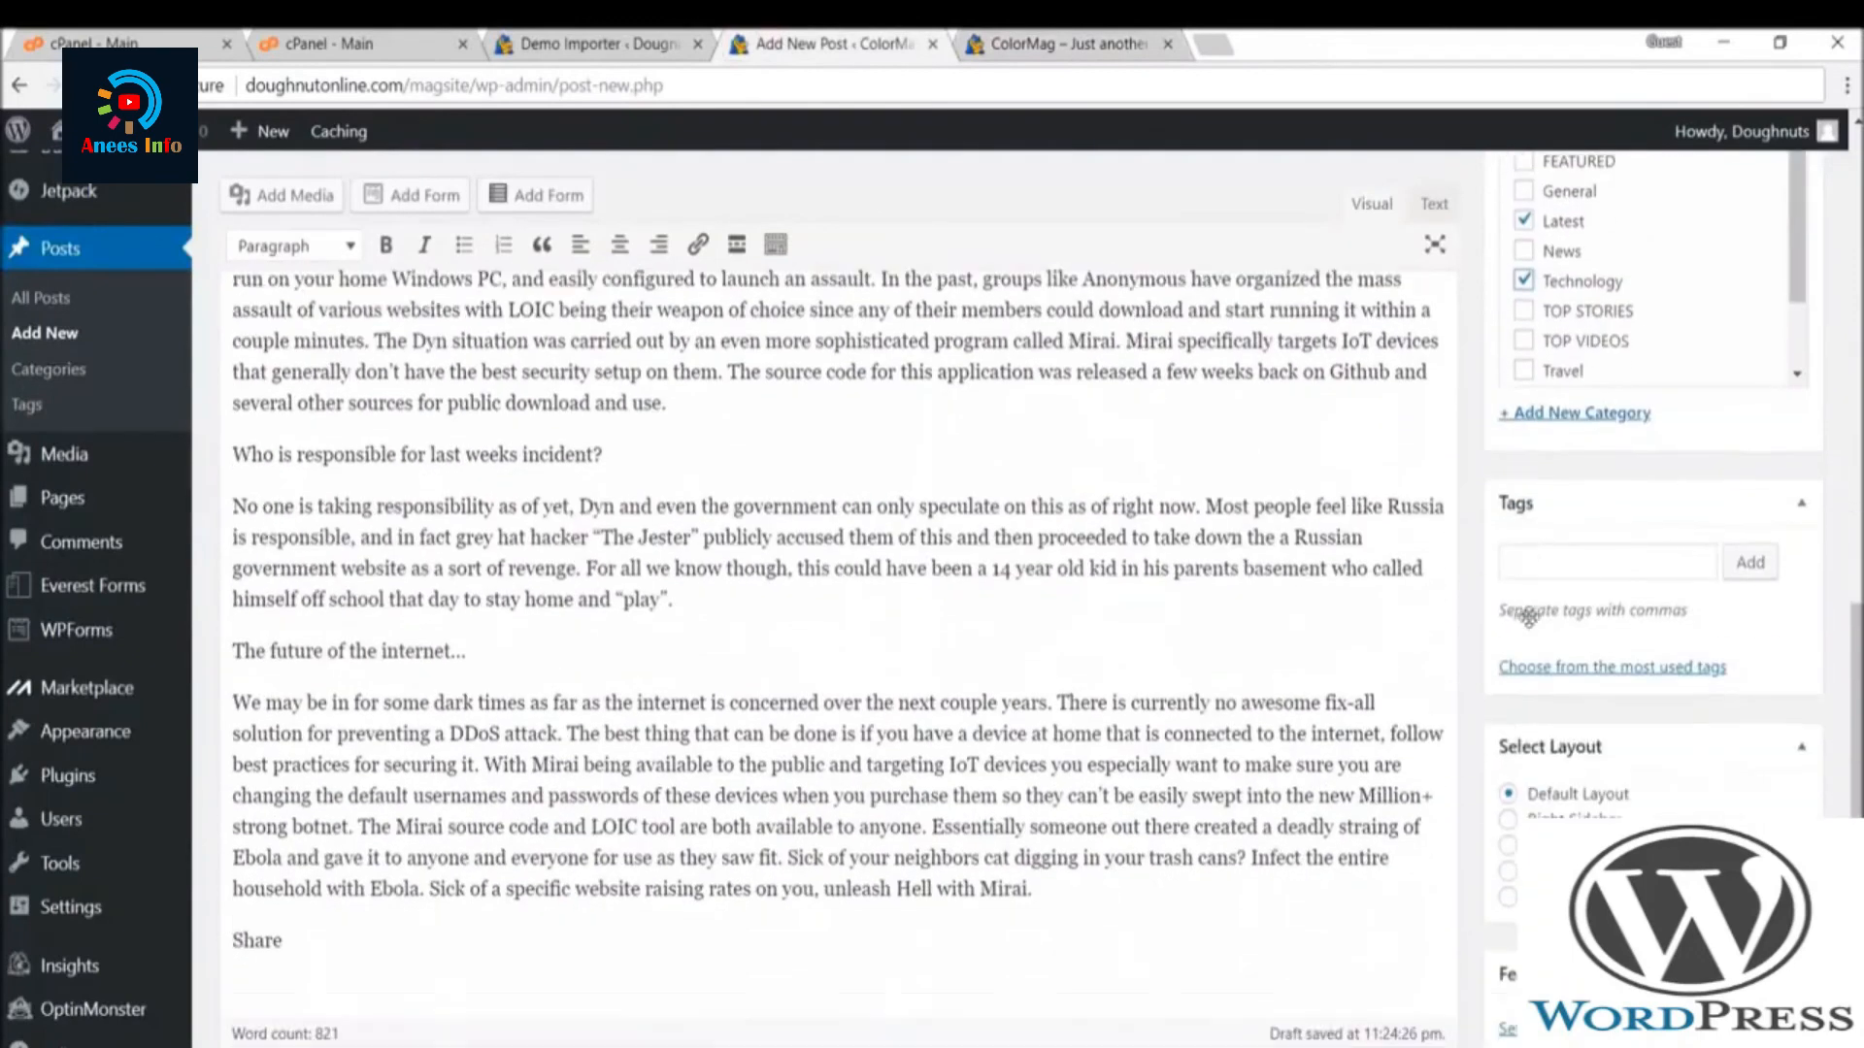
click(1603, 534)
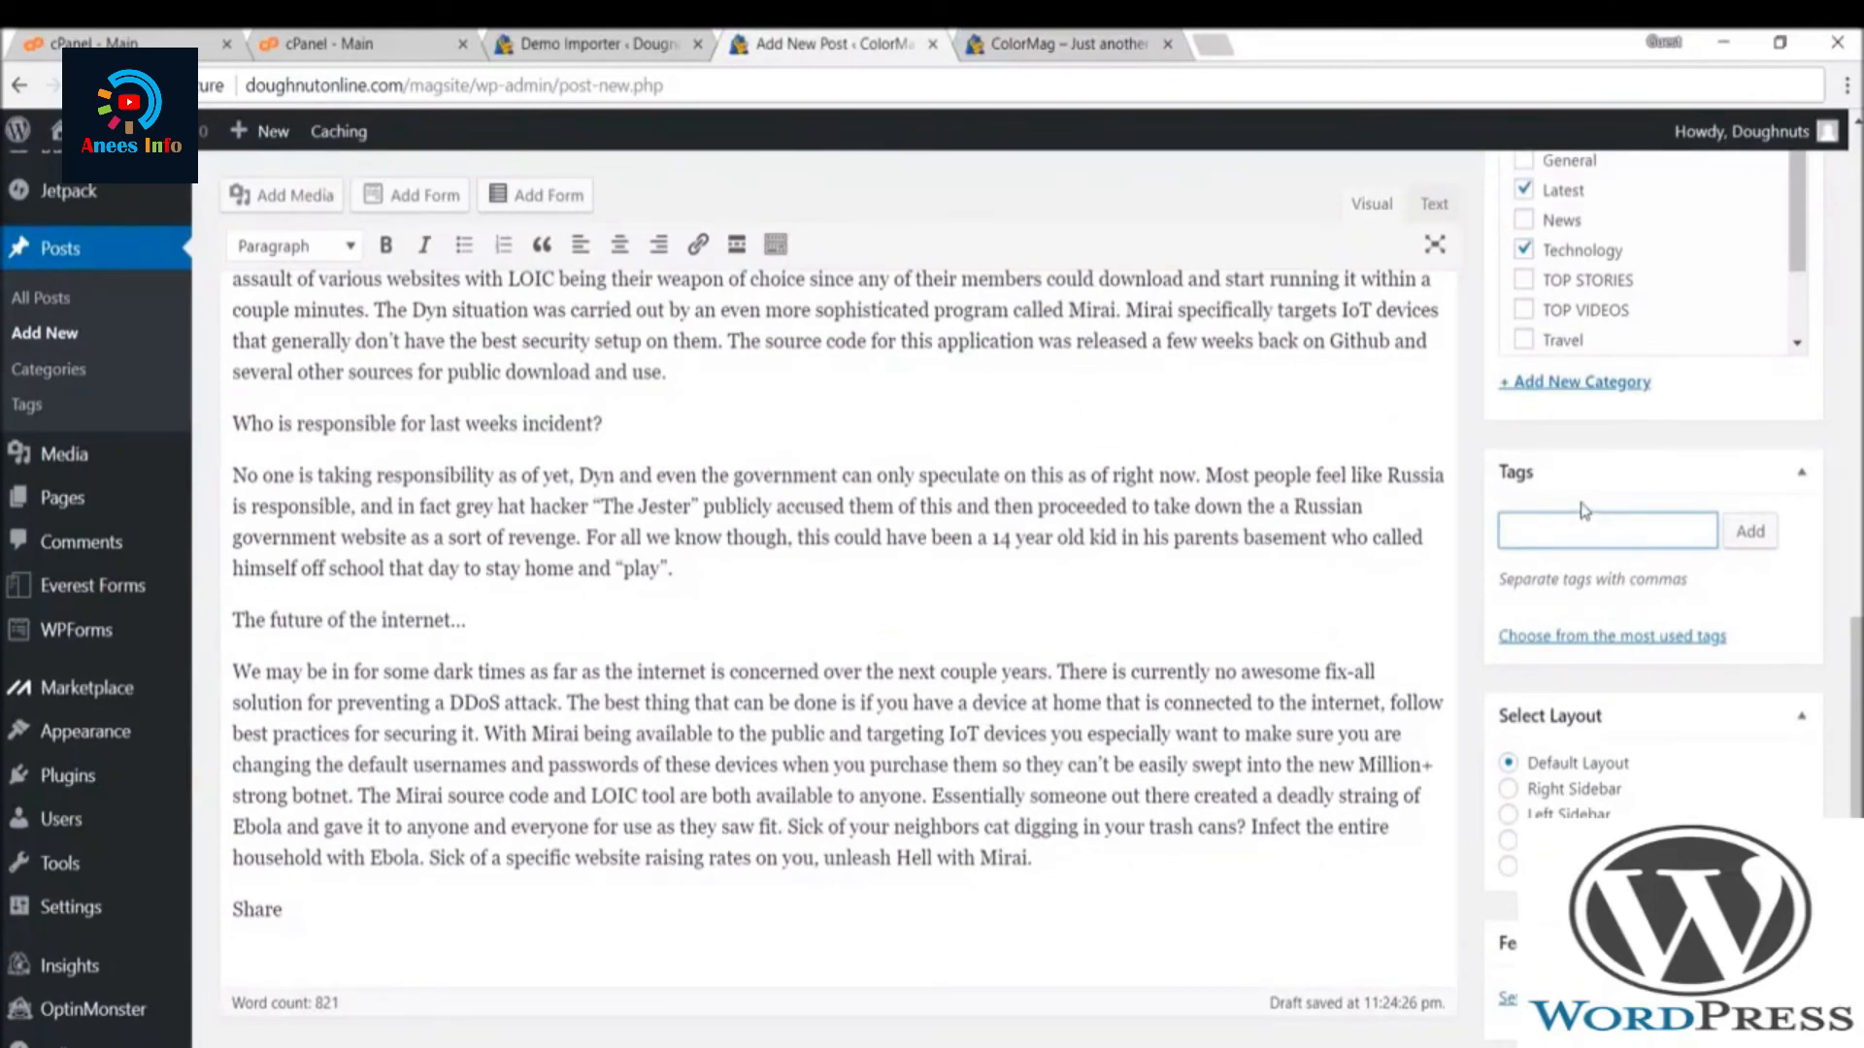
text(DDoS, DDoSPrevention,)
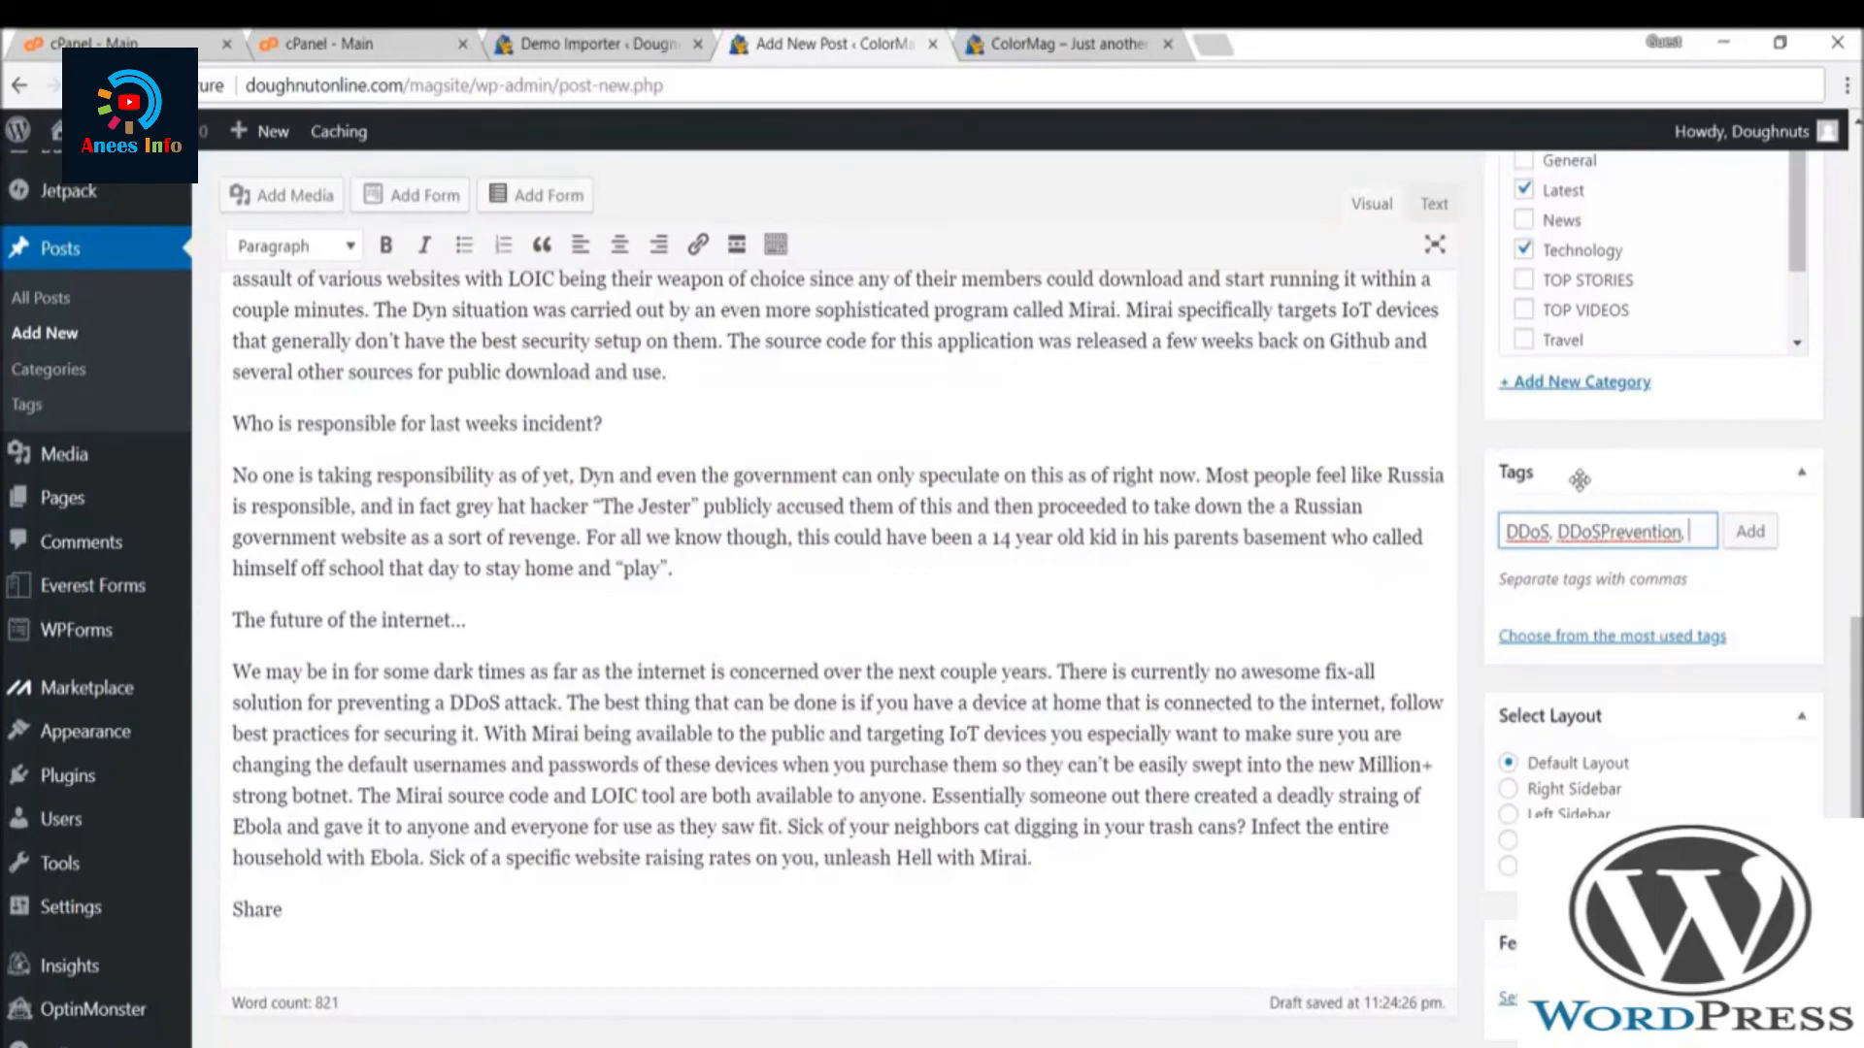
key(Return)
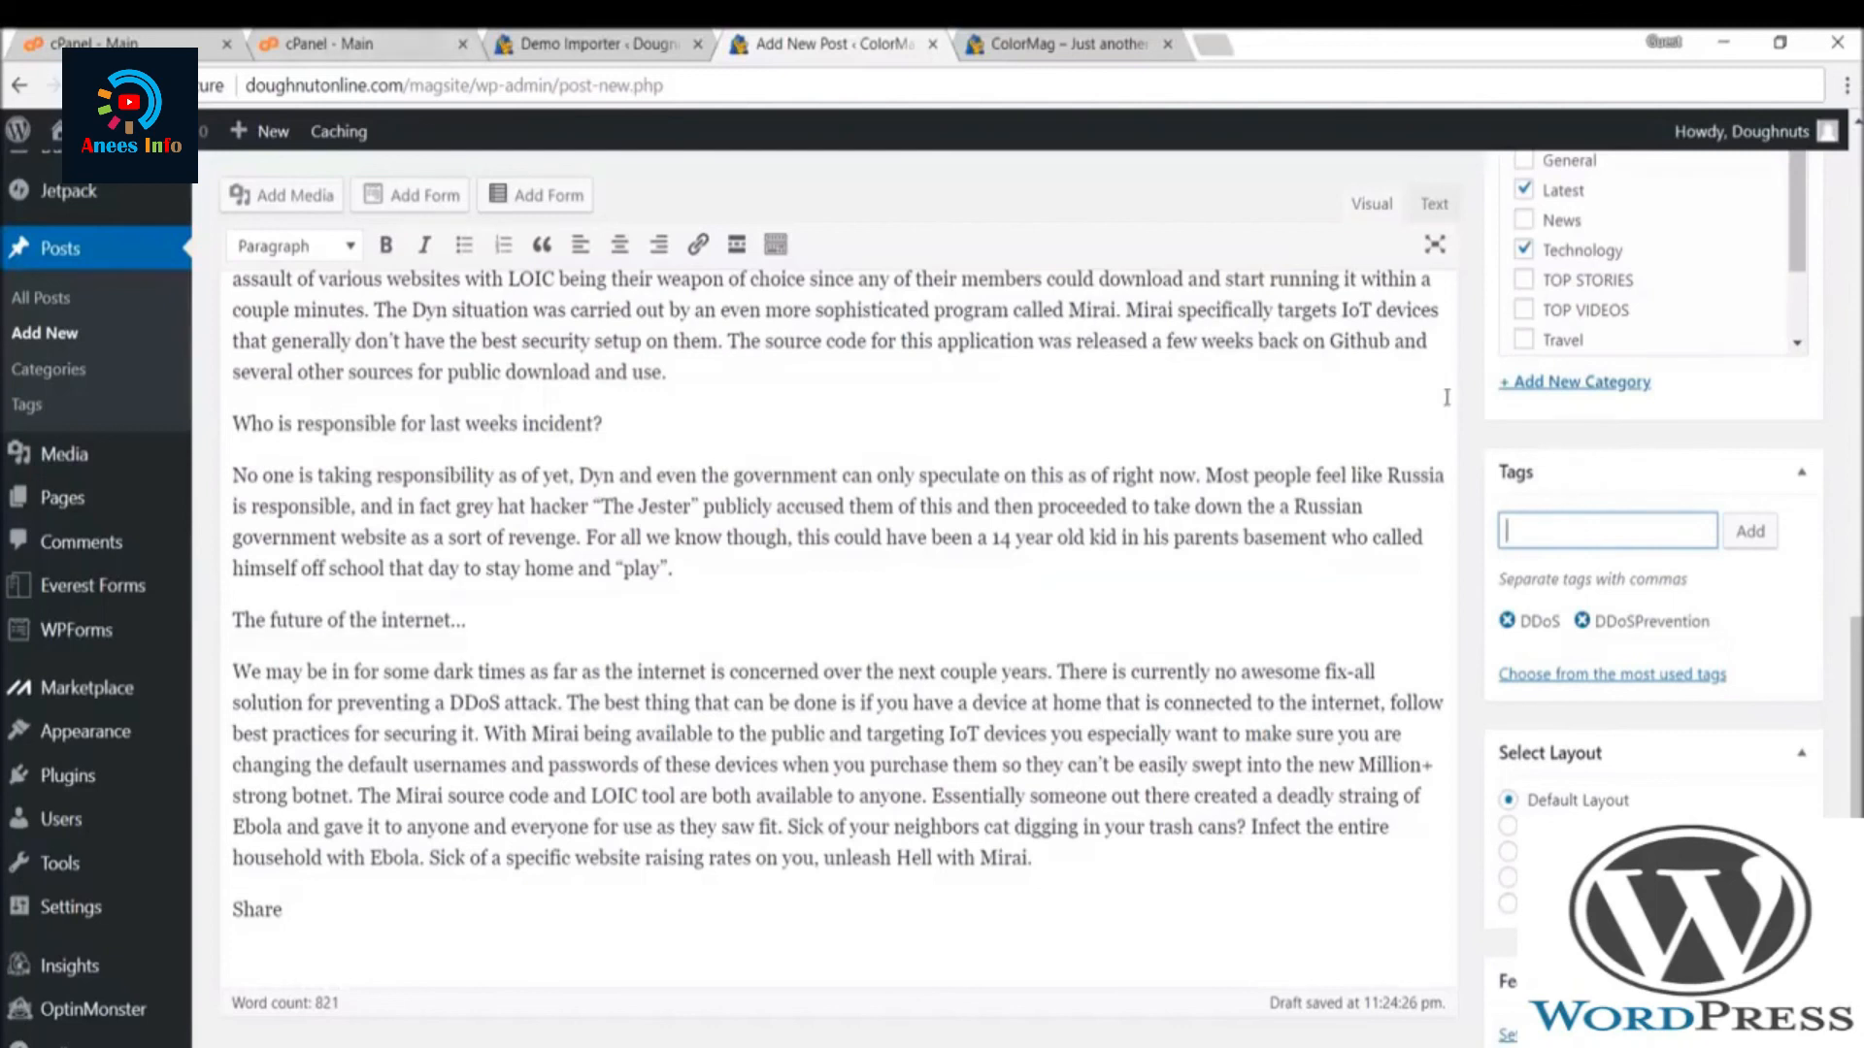
- Start uploading a featured image for the post and browse to the MagSite folder in File Explorer
scroll(1619, 582, down, 1)
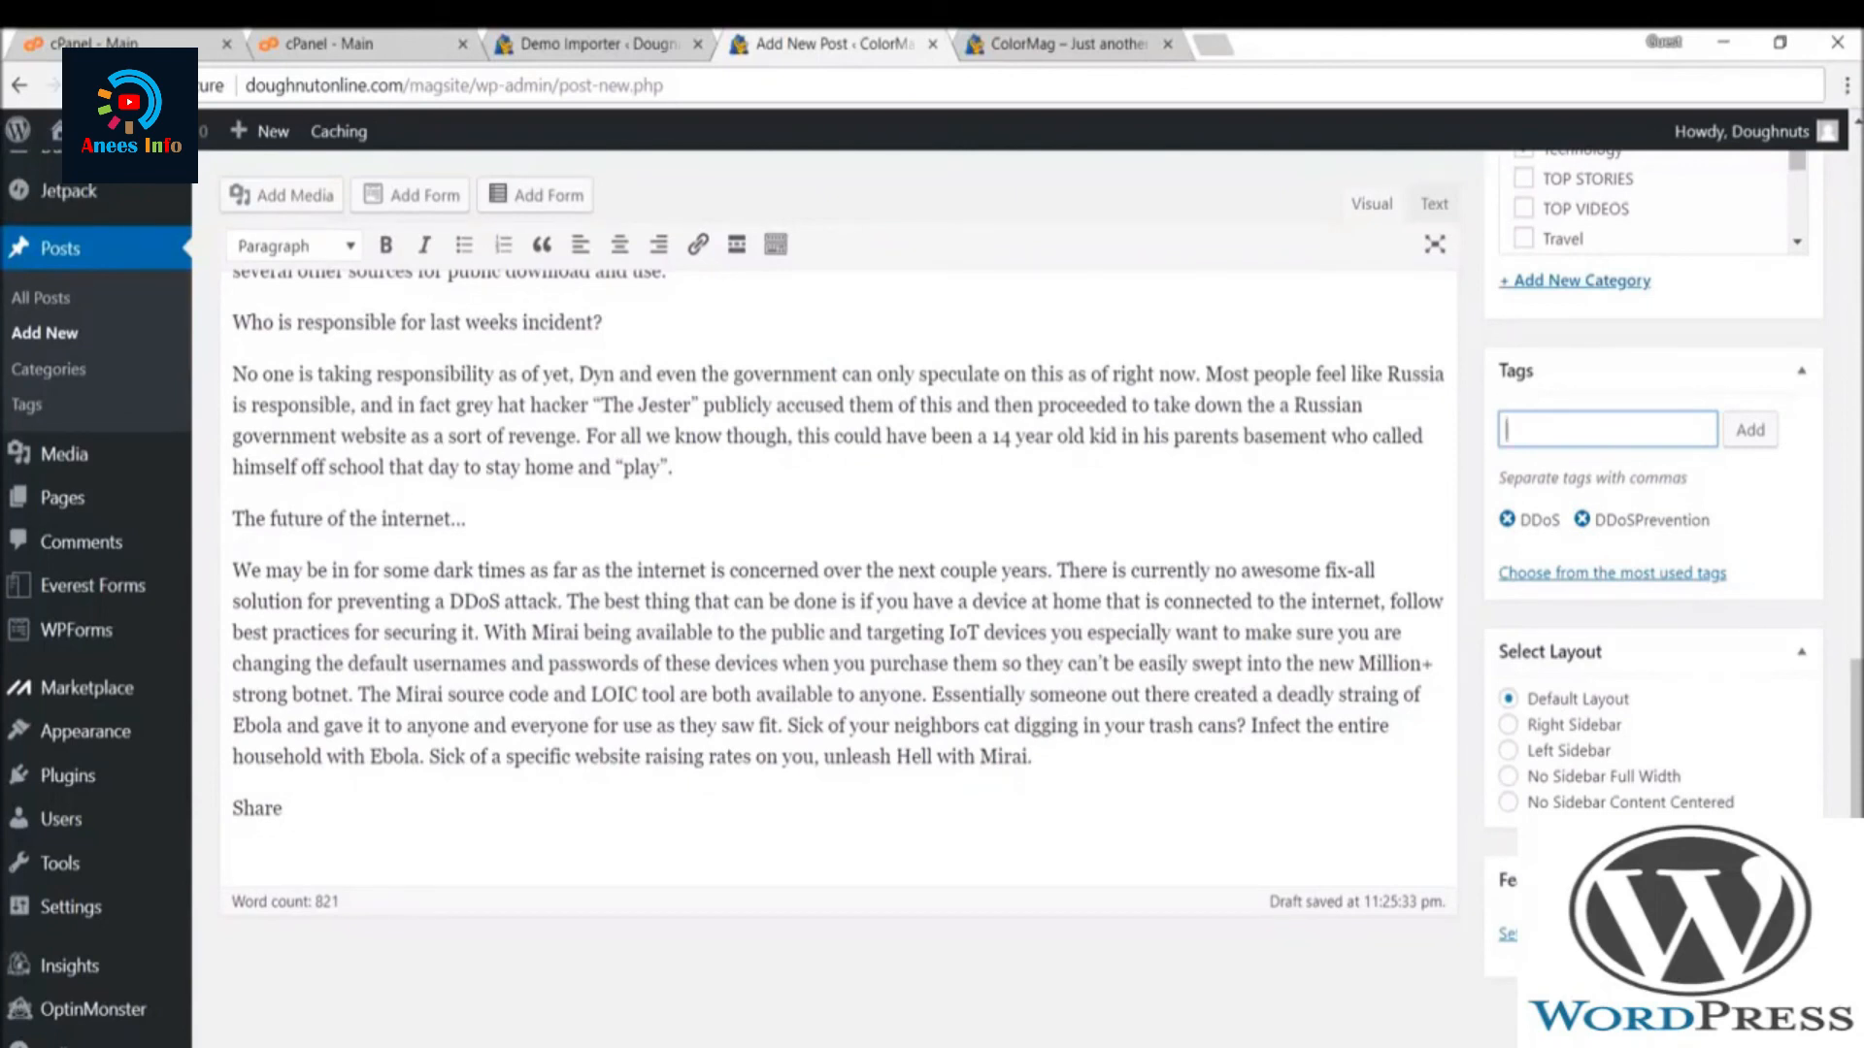
click(1507, 932)
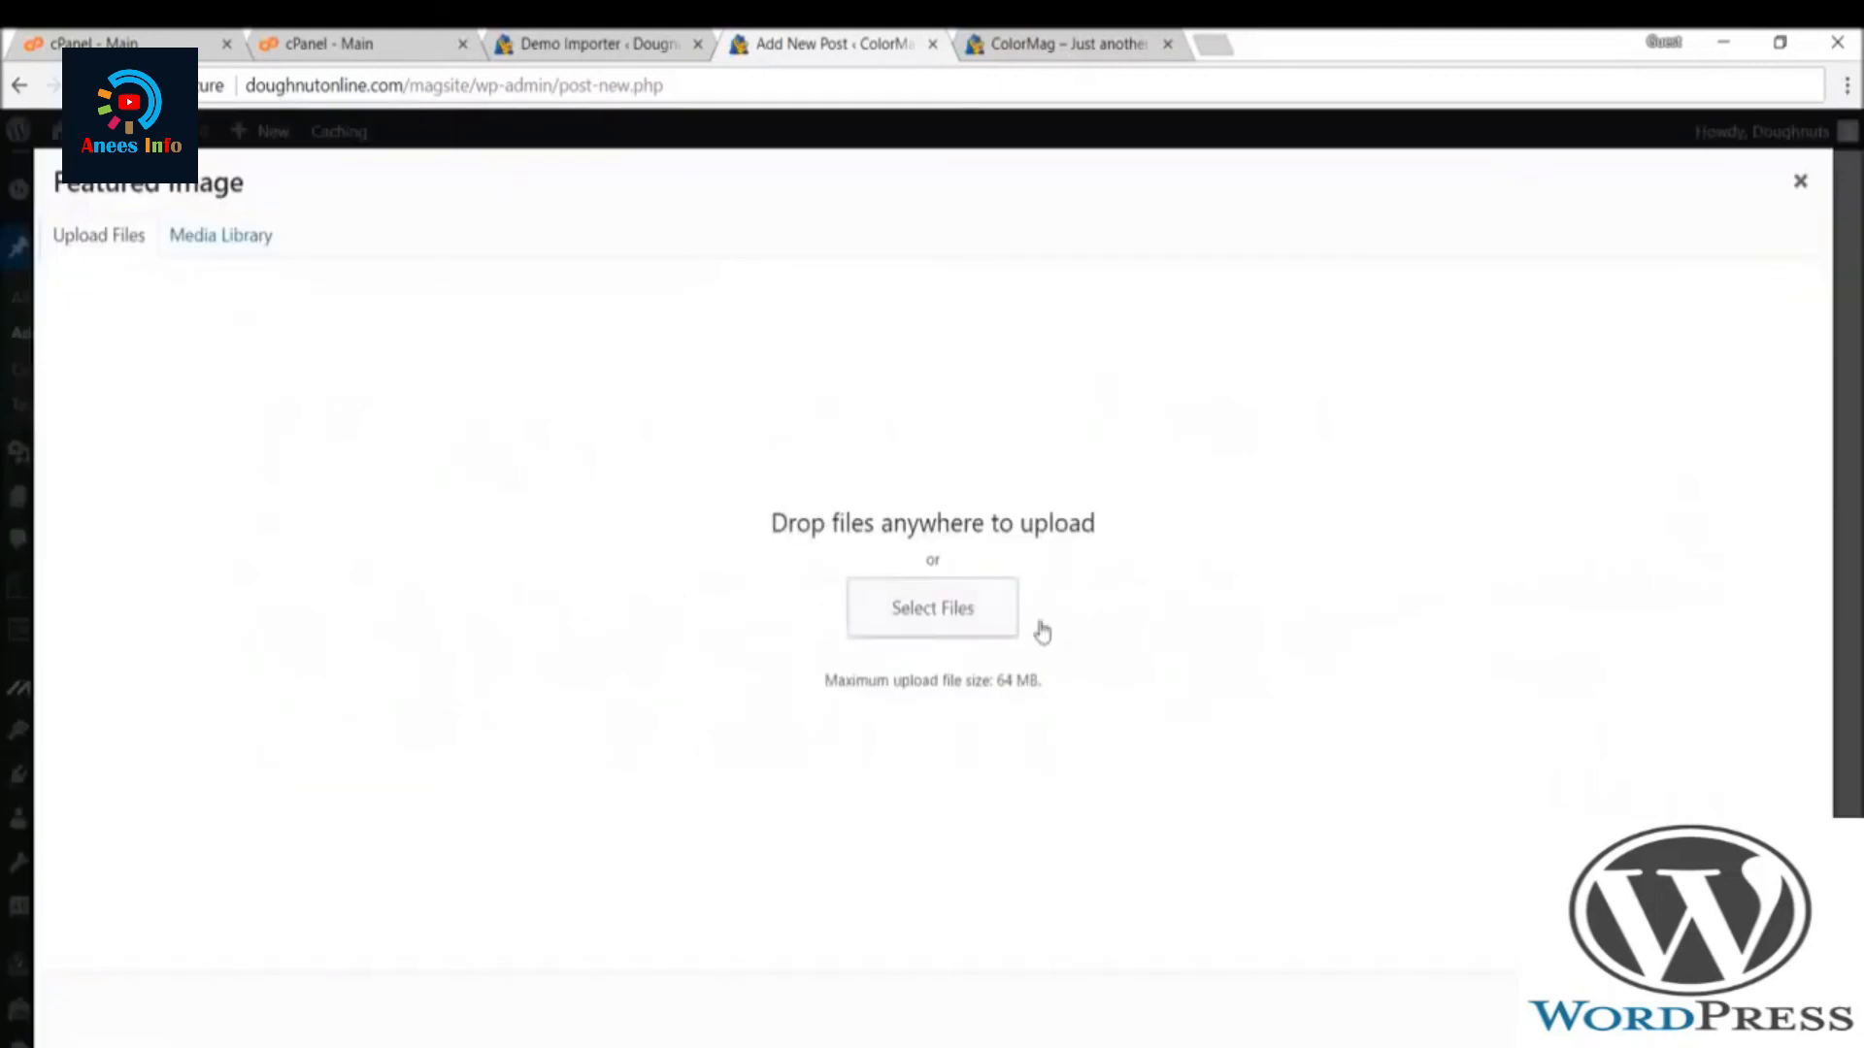
click(957, 603)
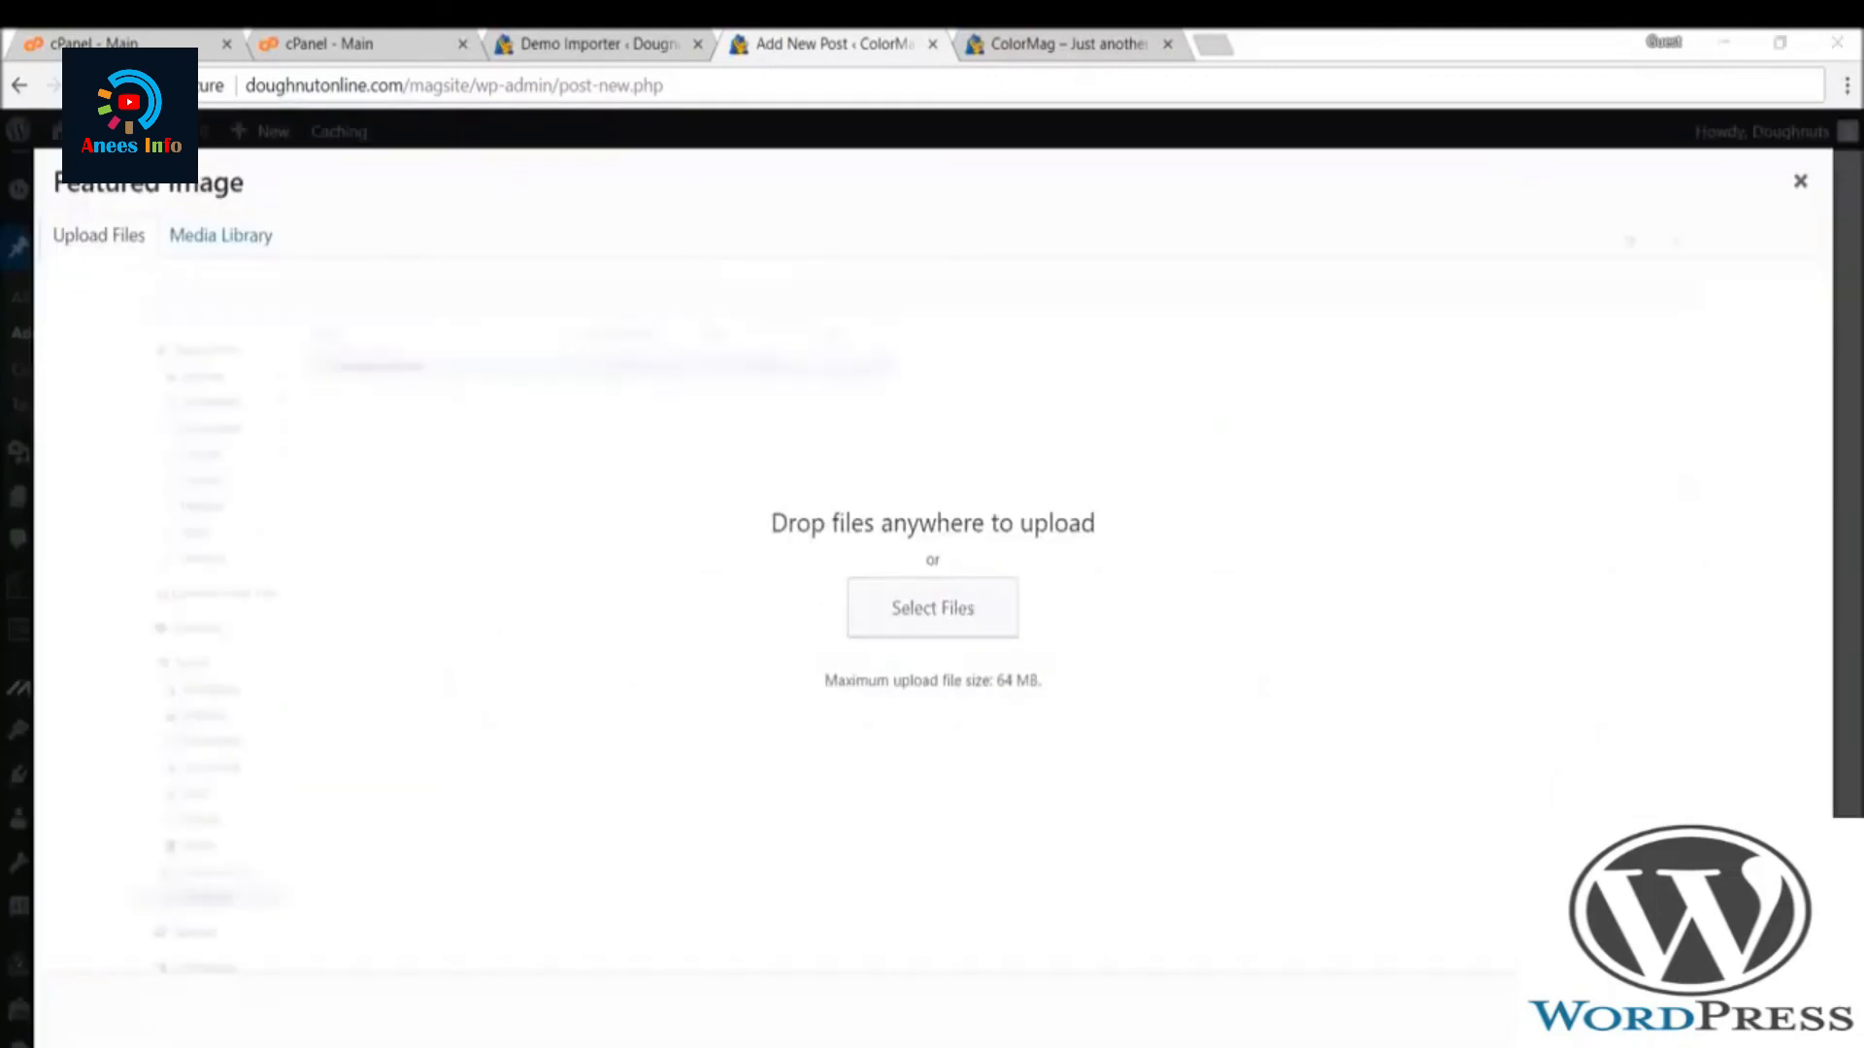
click(573, 105)
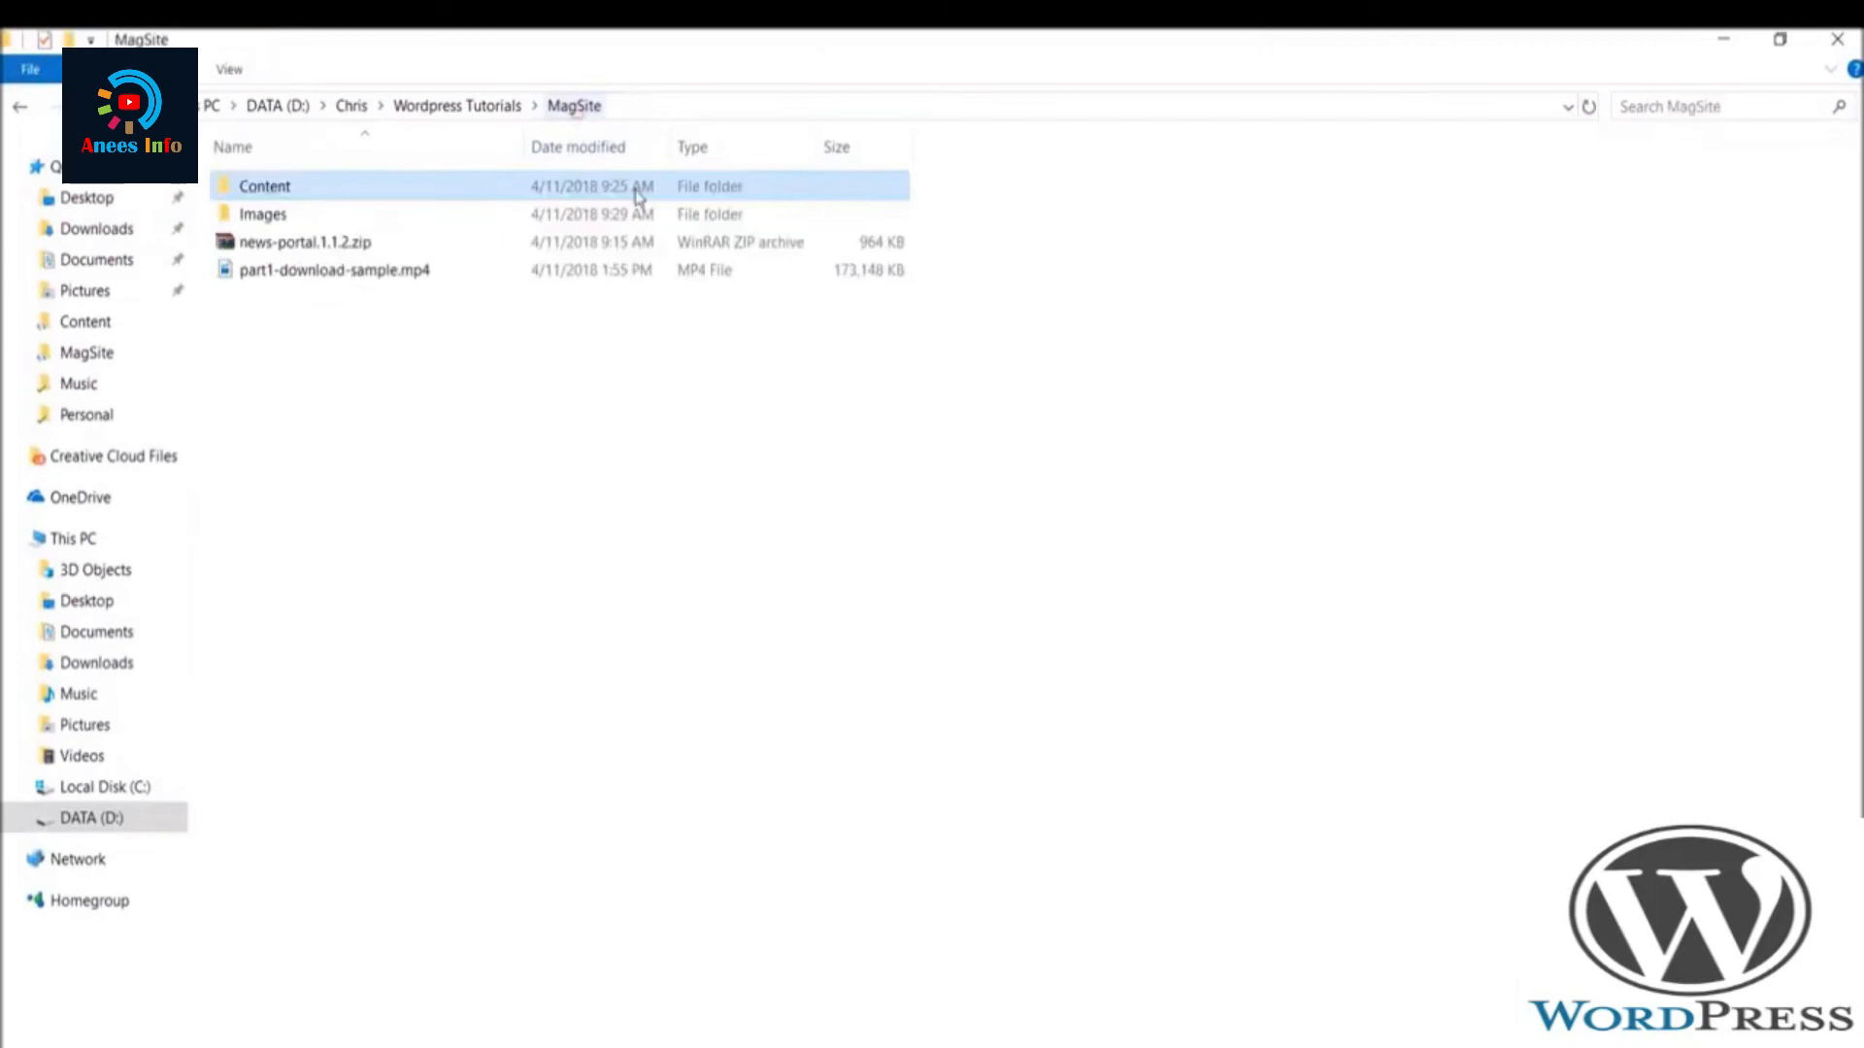